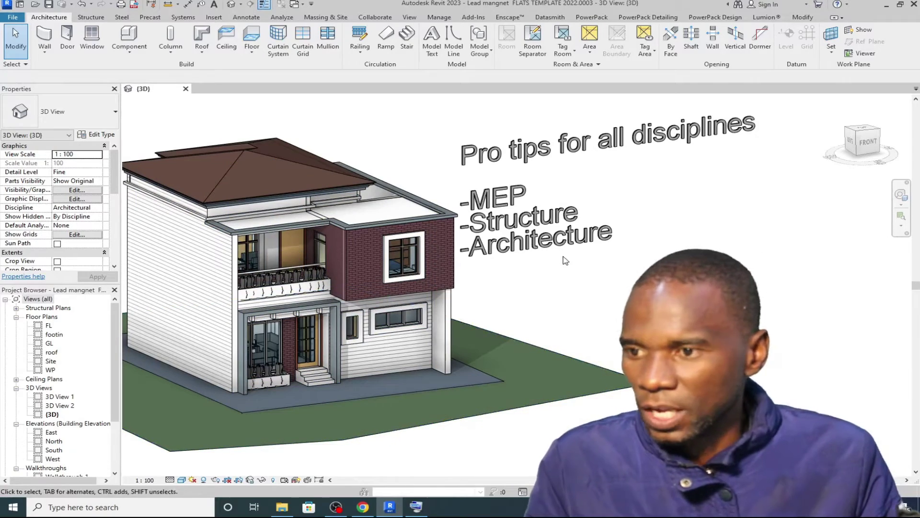
Step: Delete the "Pro tips for all disciplines" model text beside the house in the 3D view
left_click(559, 242)
key("Delete")
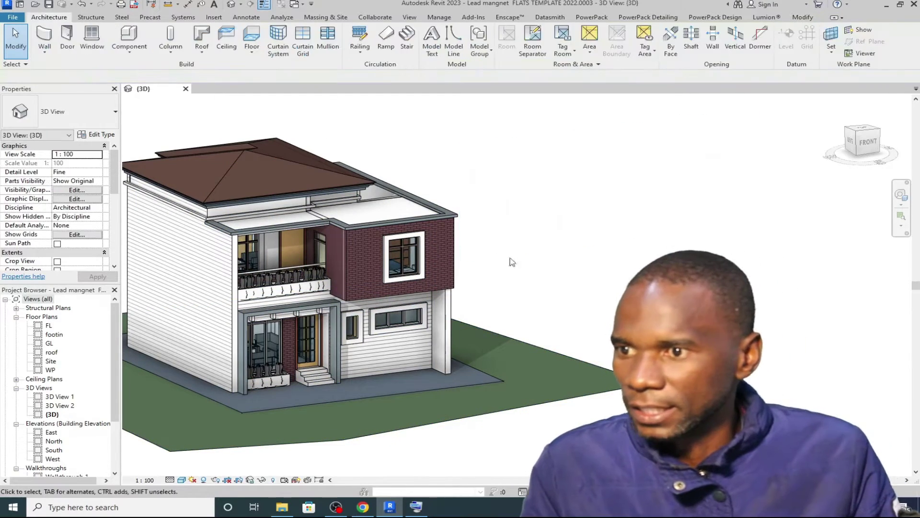
scroll(538, 203, "down", 2)
scroll(369, 268, "up", 5)
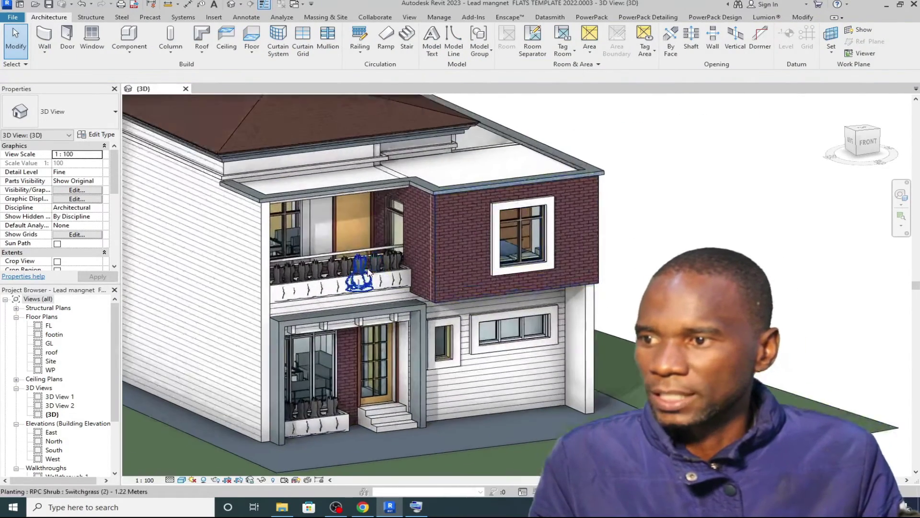
scroll(368, 271, "down", 2)
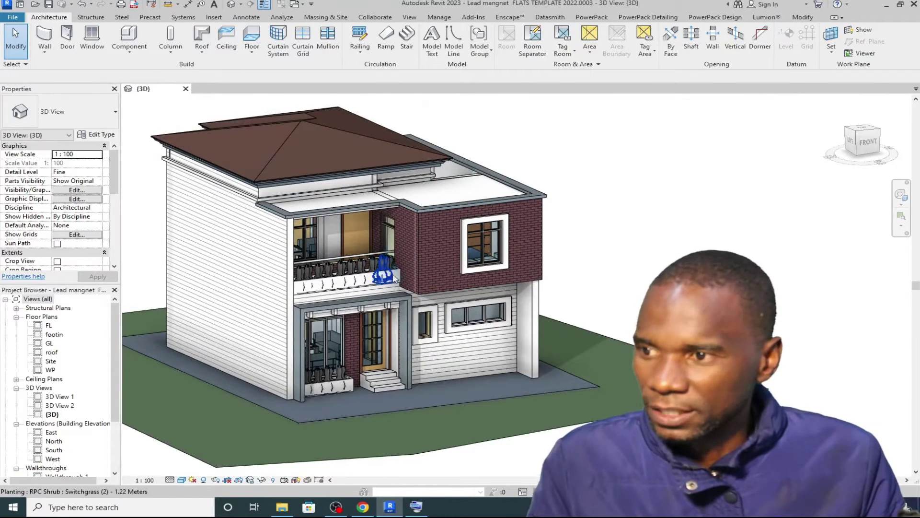
Step: Bring up the Visibility/Graphic Overrides for the 3D view and move the dialog clear of most of the house
left_click(409, 17)
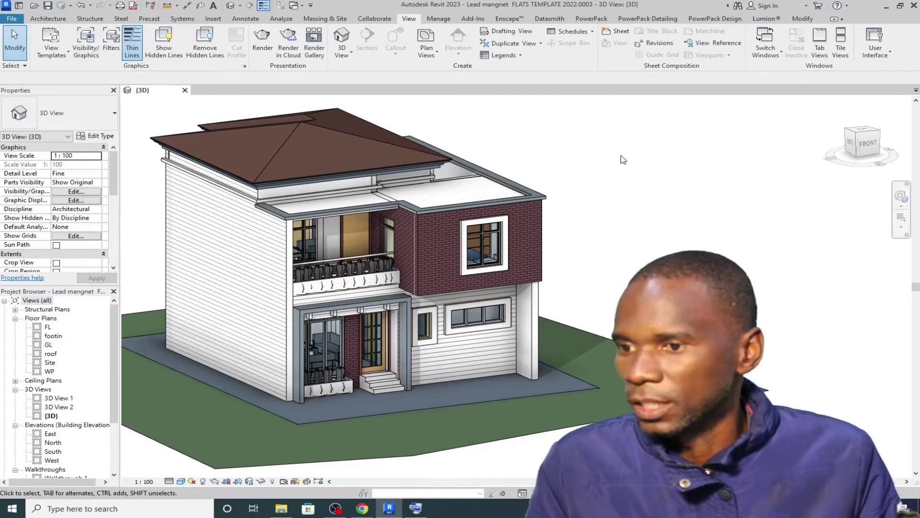
key("v")
key("g")
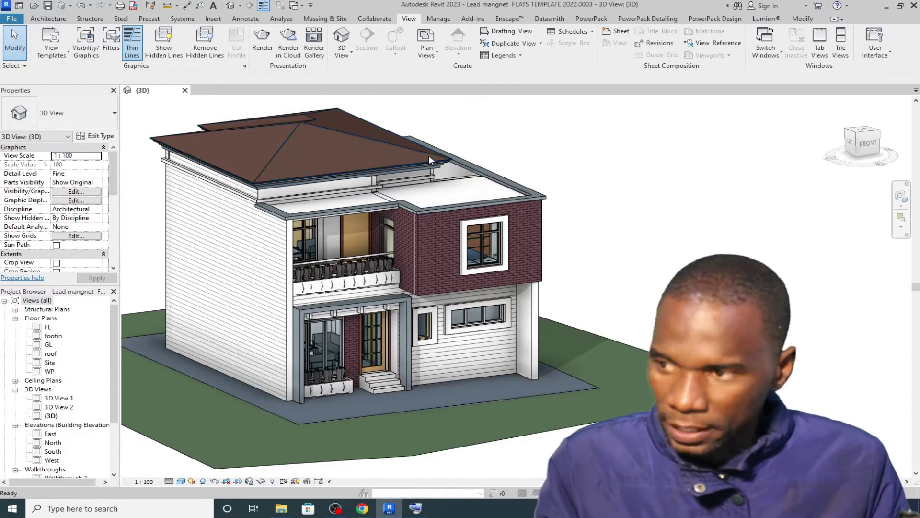
left_click_drag(445, 135, 650, 52)
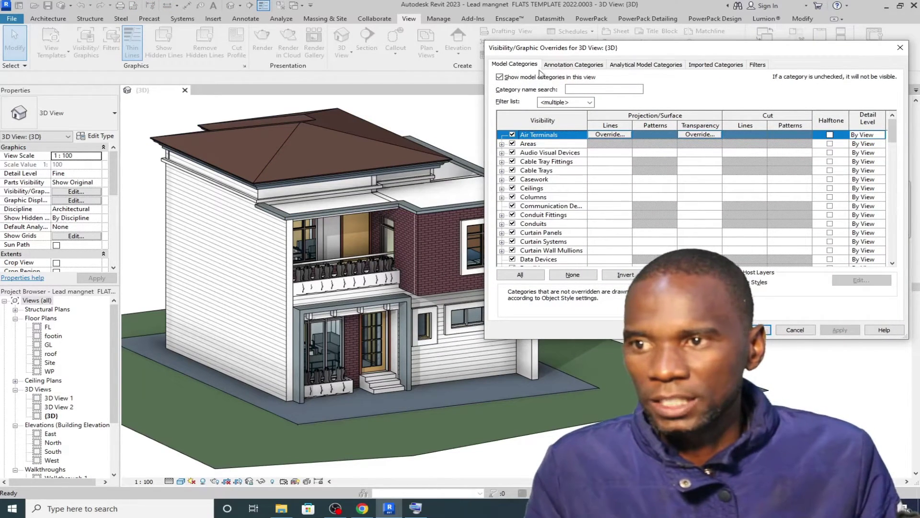
Step: Turn on the Levels annotation category for the 3D view and apply the change
left_click(561, 65)
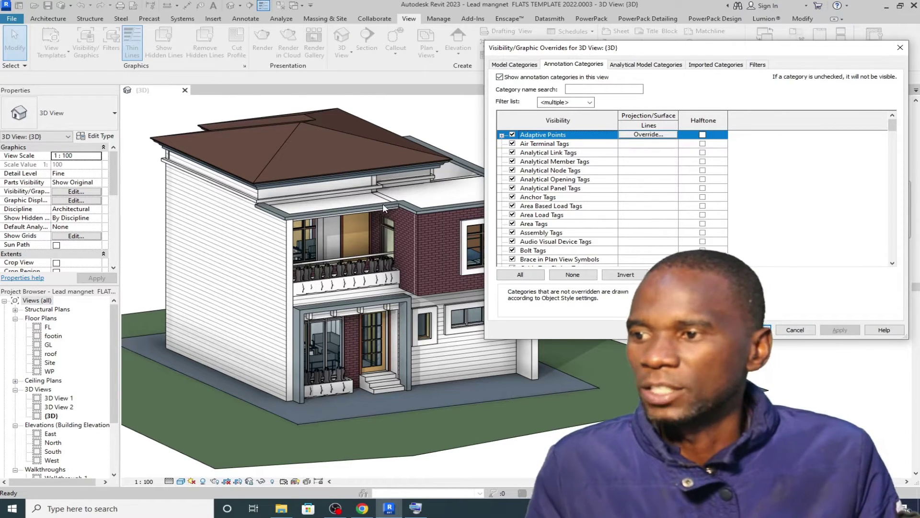
scroll(556, 213, "down", 6)
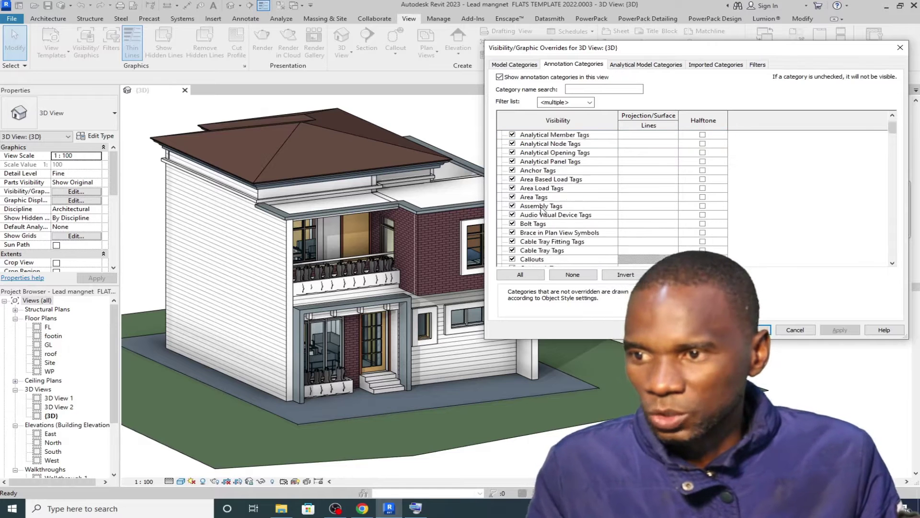
scroll(557, 214, "down", 9)
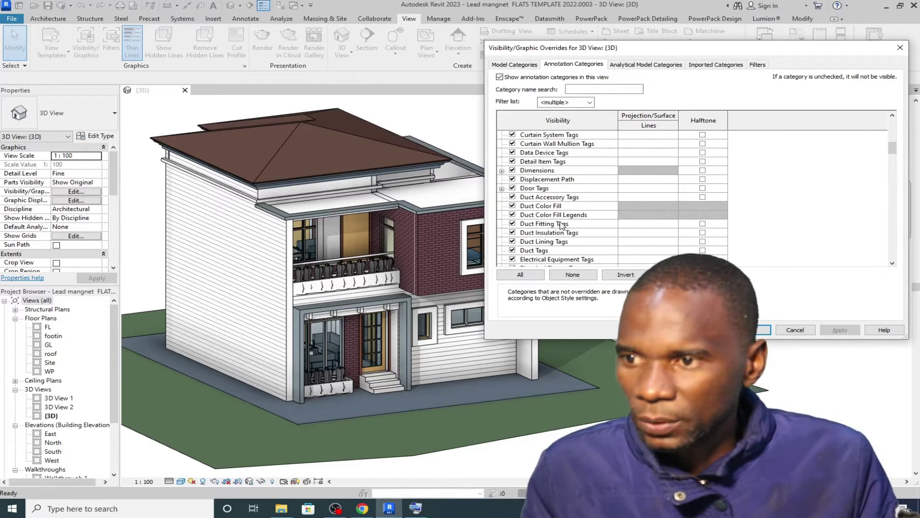
scroll(560, 218, "down", 5)
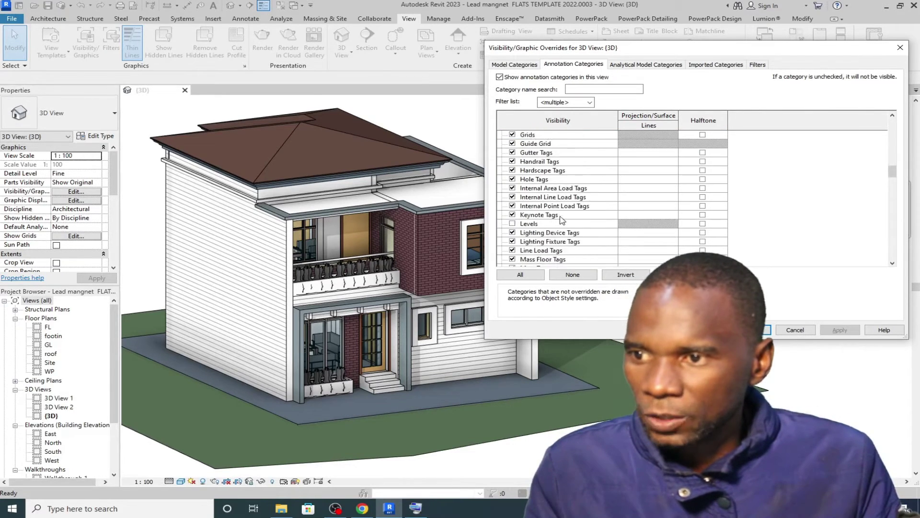
left_click(512, 205)
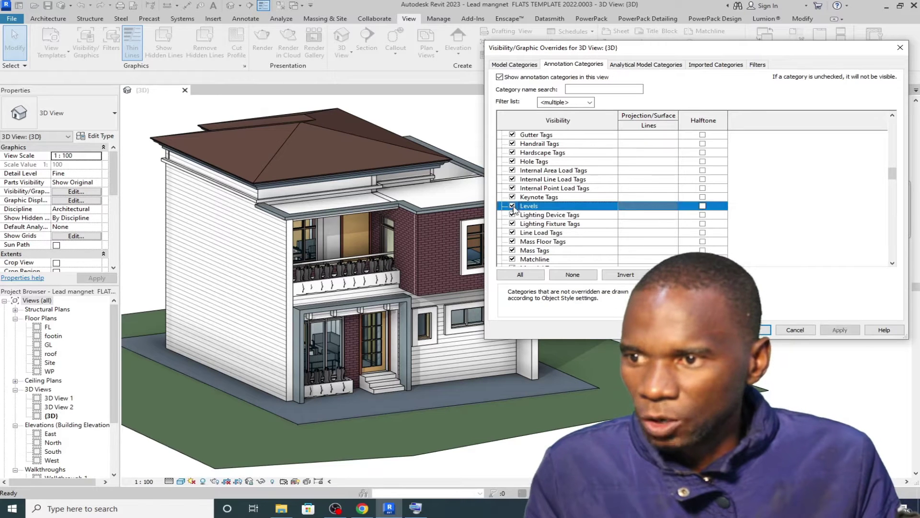
left_click(840, 331)
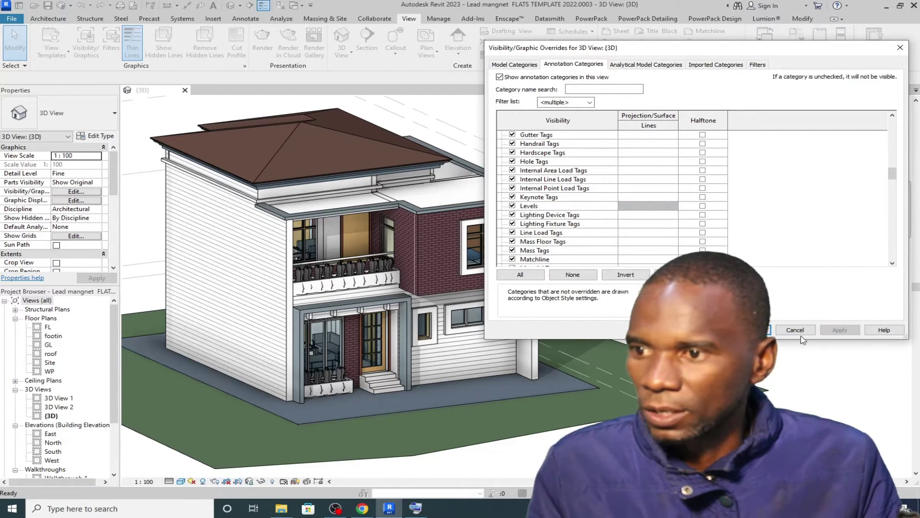
Step: Examine the level lines around the house and look through the annotation categories, from Fire Alarm Device Tags to Material Tags
left_click_drag(720, 58, 618, 46)
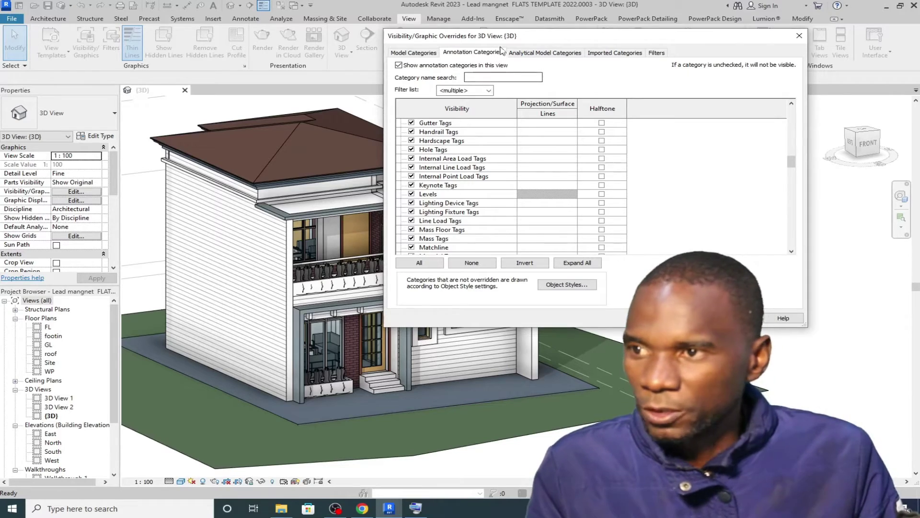
left_click_drag(571, 38, 296, 13)
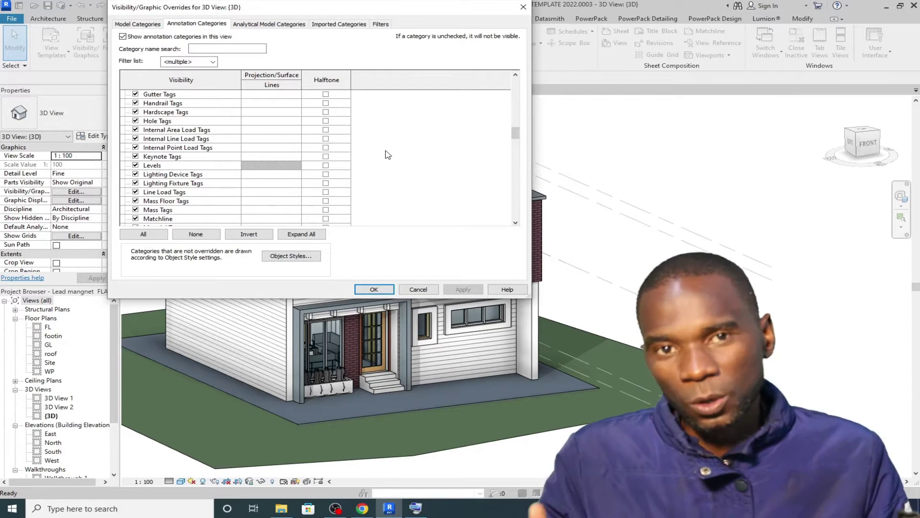
scroll(152, 152, "down", 1)
scroll(154, 151, "up", 5)
scroll(154, 149, "up", 1)
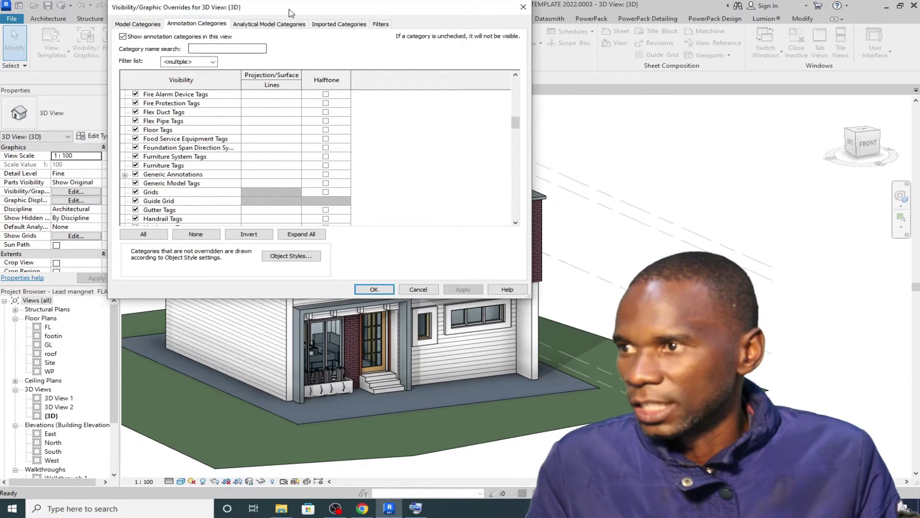
left_click_drag(288, 7, 327, 49)
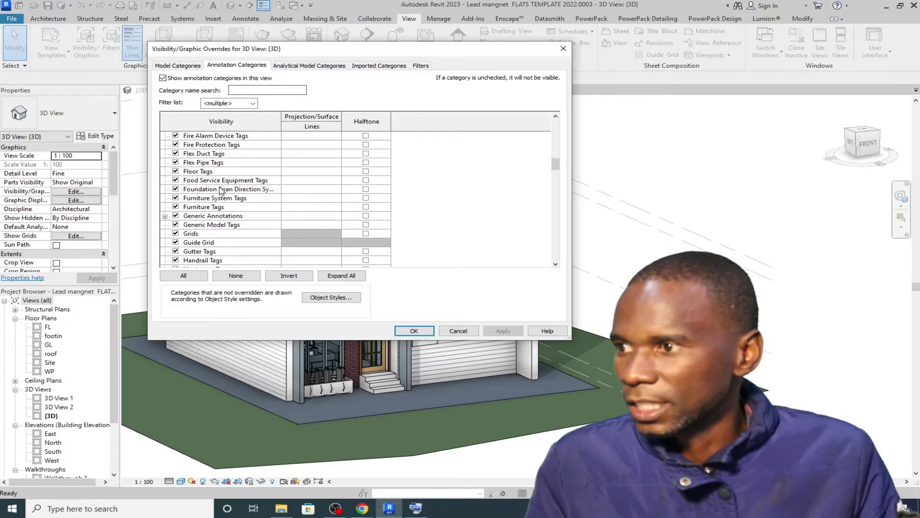
scroll(222, 184, "down", 5)
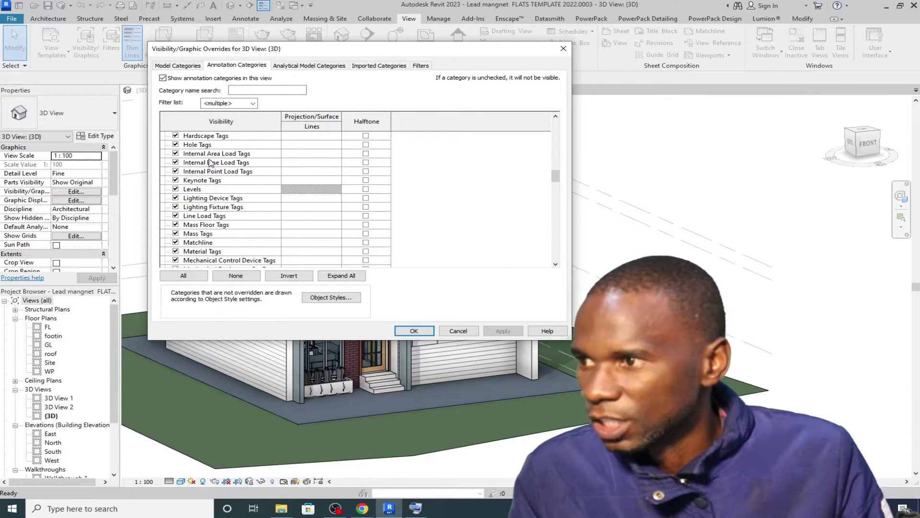
left_click(206, 146)
scroll(233, 221, "down", 1)
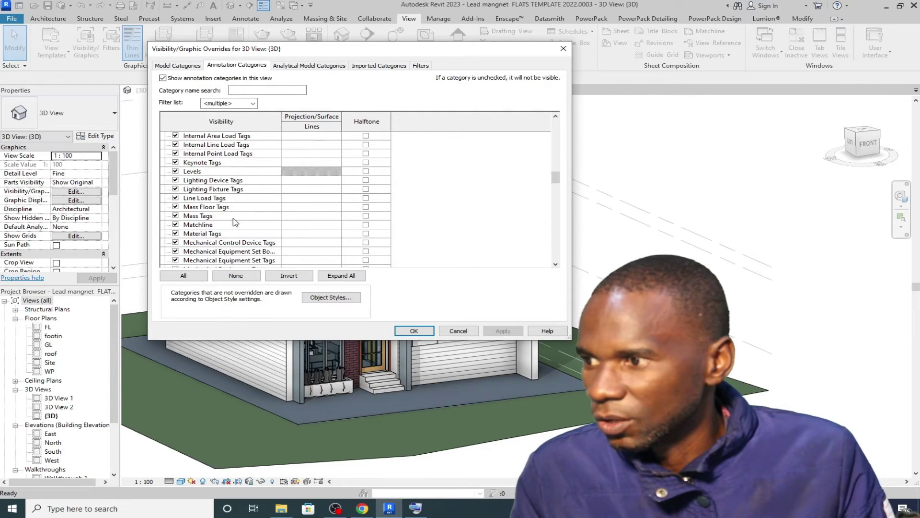
left_click(203, 234)
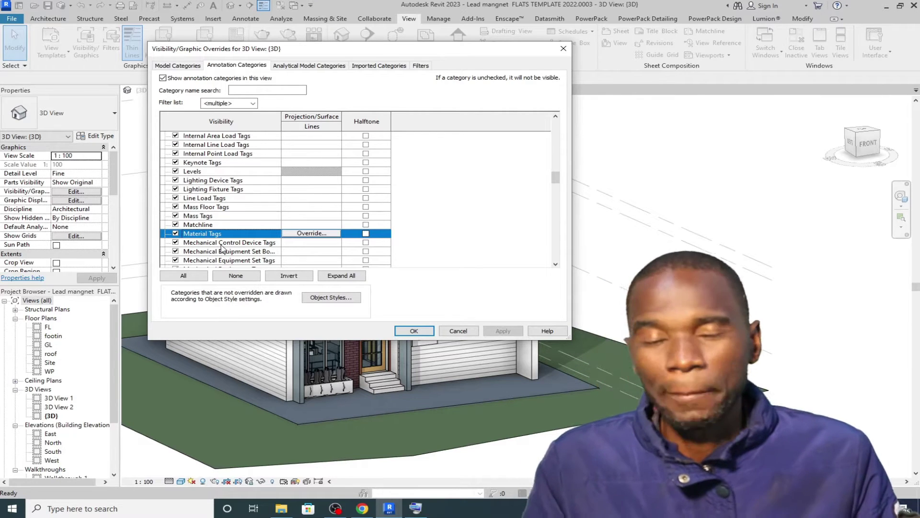
left_click_drag(303, 52, 332, 103)
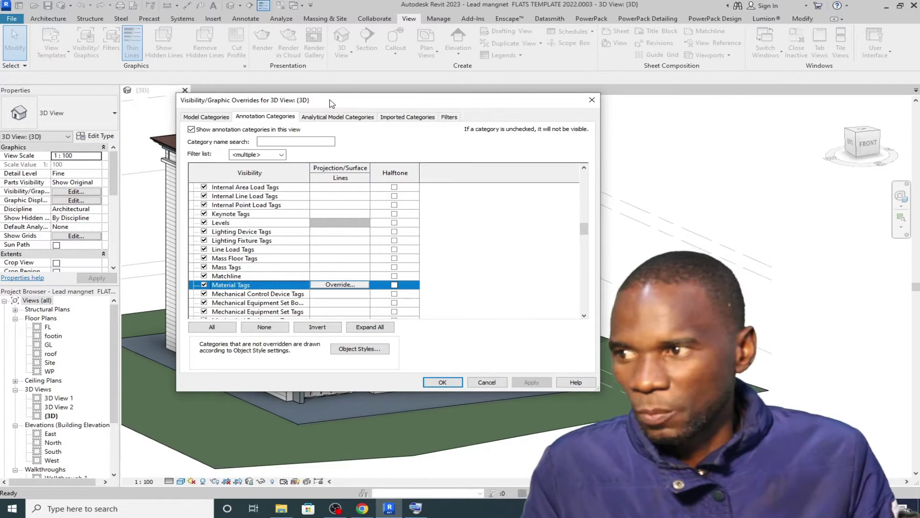
Step: Turn off the Topography model category for the 3D view and apply the change
left_click(210, 119)
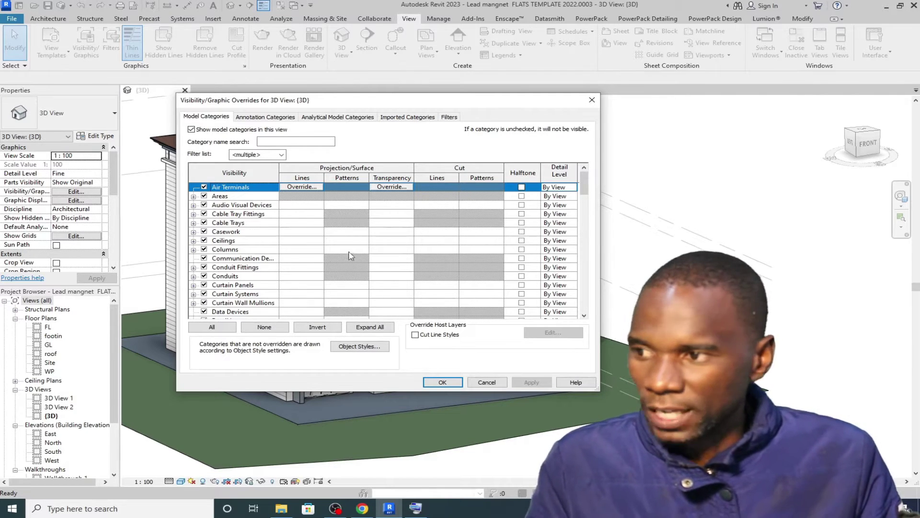
scroll(236, 235, "down", 2)
scroll(236, 235, "down", 1)
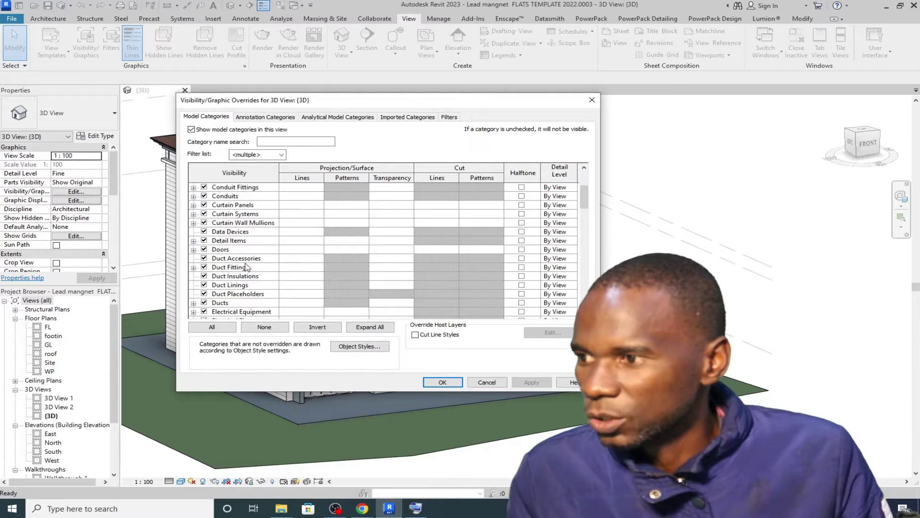
scroll(232, 254, "down", 3)
left_click(231, 259)
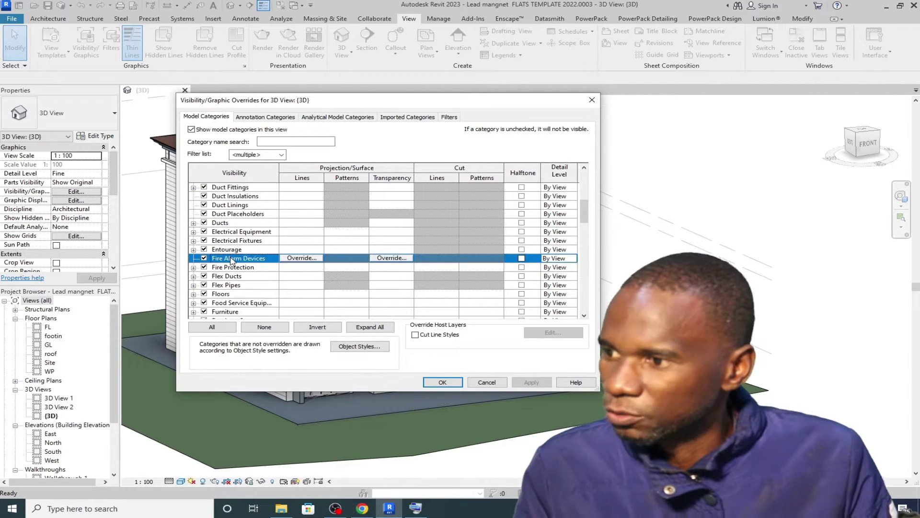
key("t")
scroll(234, 303, "down", 1)
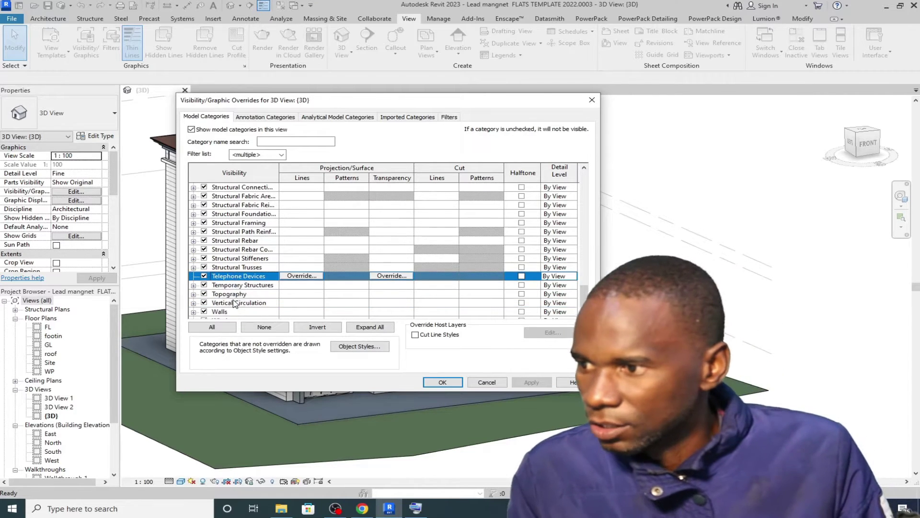
left_click(203, 294)
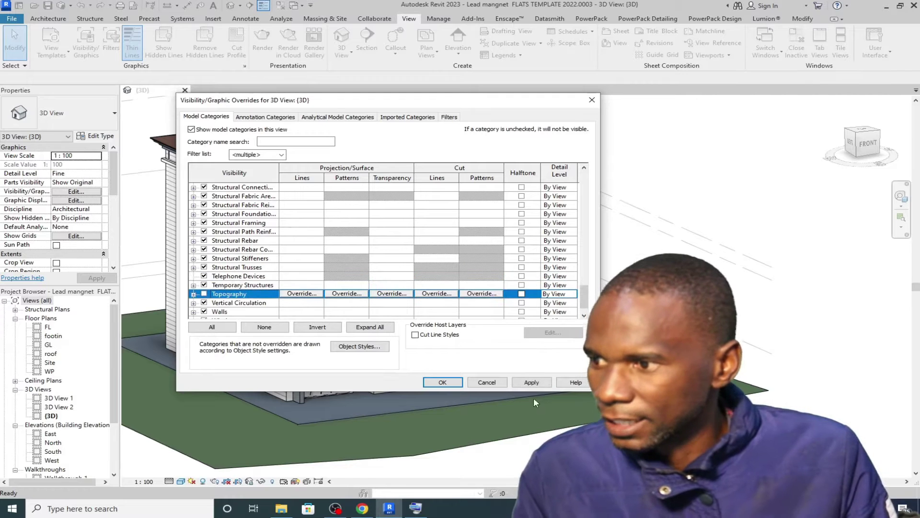
left_click(531, 382)
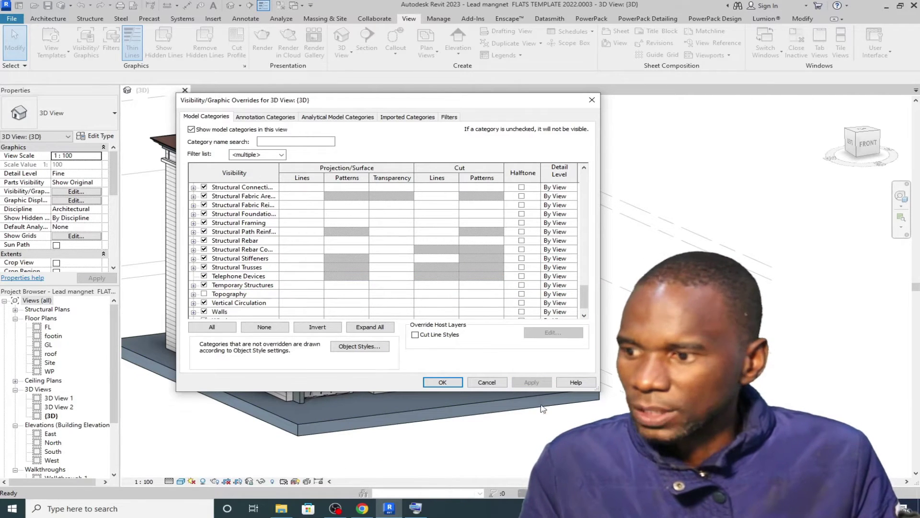
Step: Examine the house with Topography hidden and look through the model categories, including Windows, Sprinklers, Telephone Devices and Temporary Structures
left_click_drag(371, 104, 411, 114)
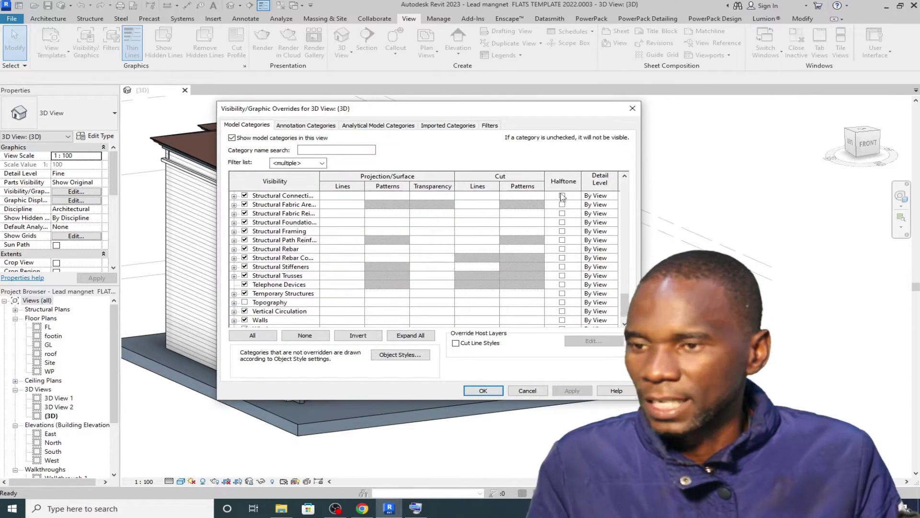
left_click_drag(494, 109, 407, 249)
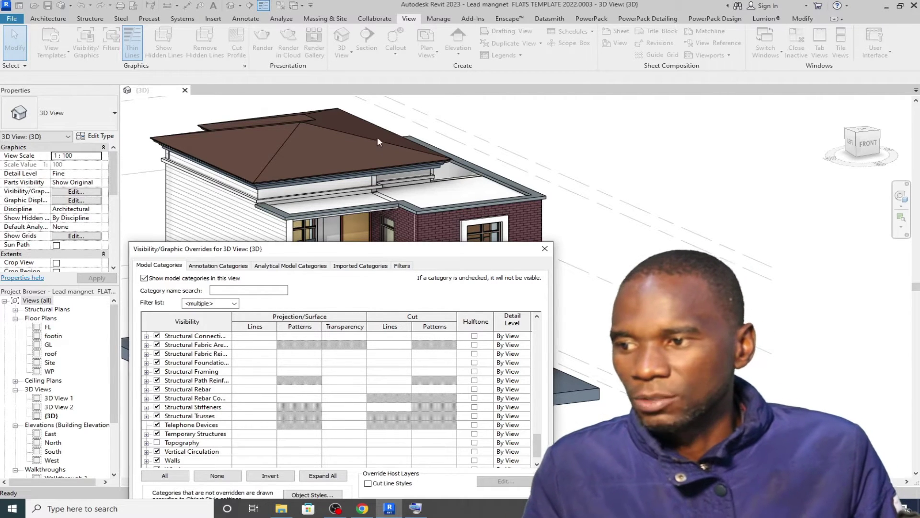
left_click_drag(359, 257, 387, 106)
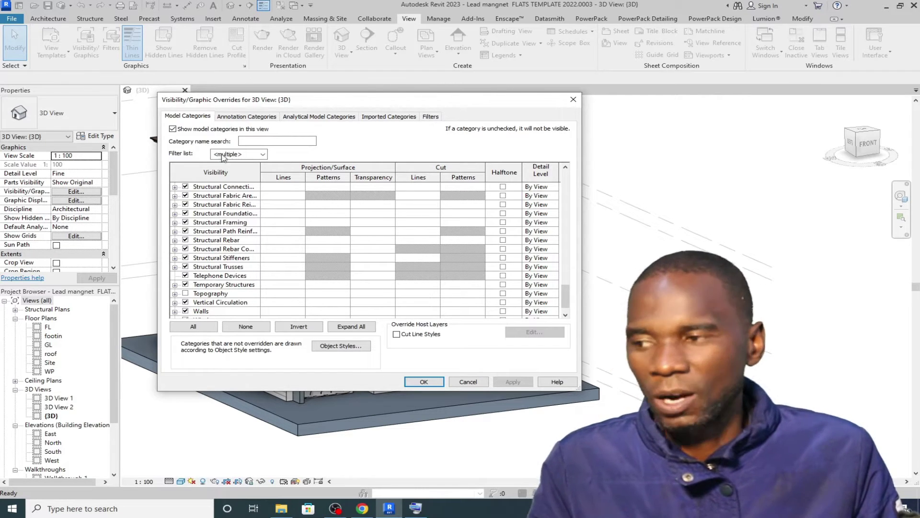
scroll(216, 227, "down", 1)
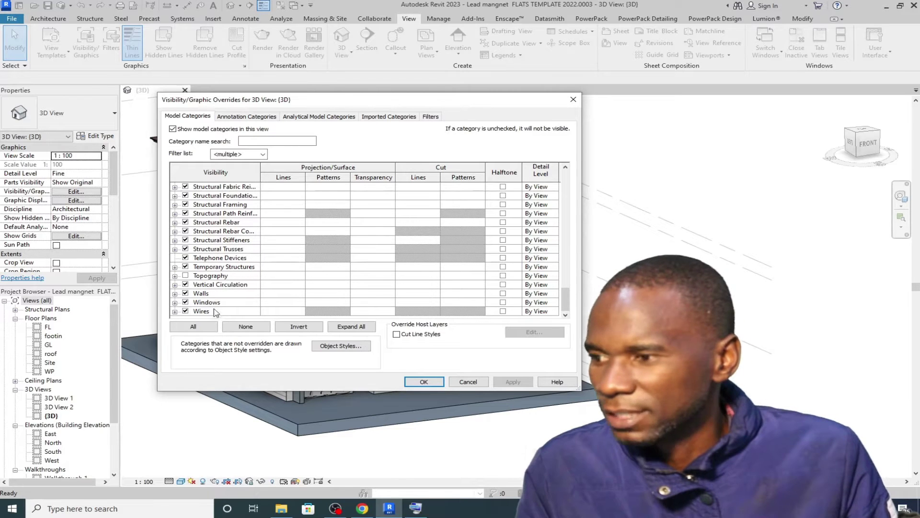
left_click(204, 294)
left_click(206, 302)
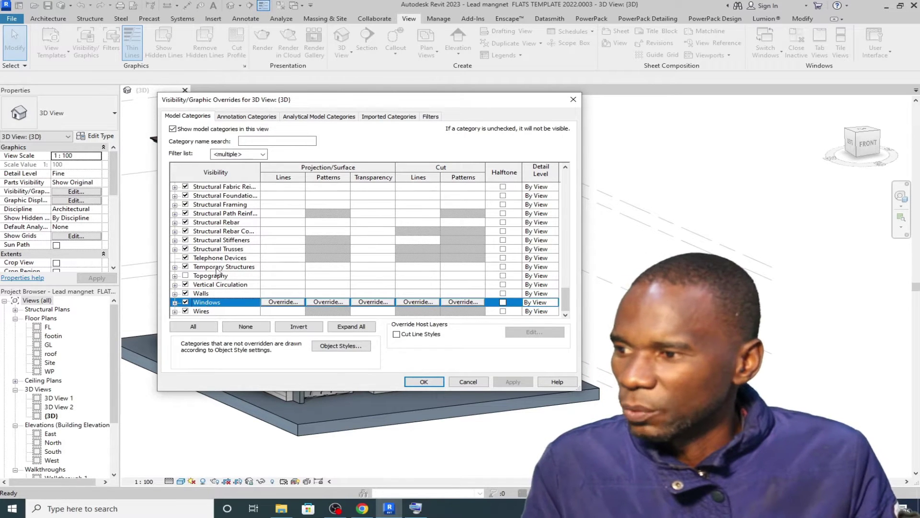
scroll(221, 254, "up", 4)
left_click(214, 214)
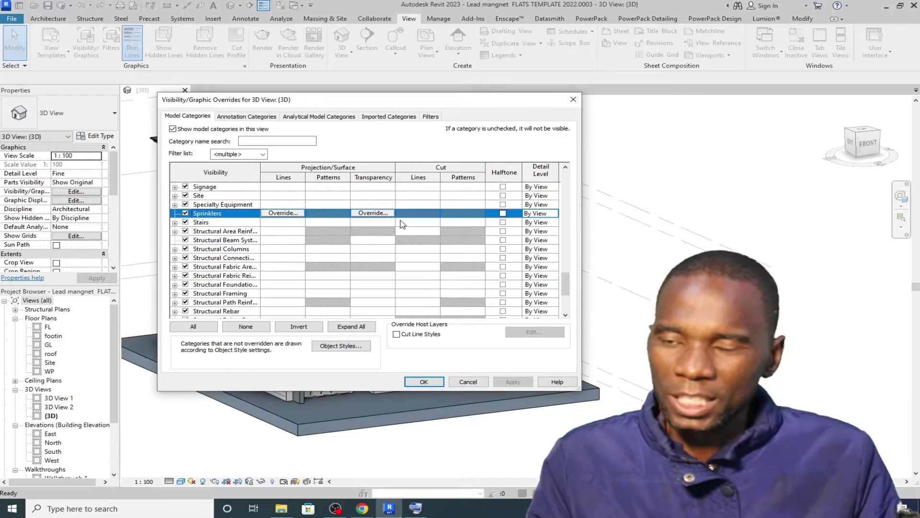
left_click_drag(321, 108, 380, 80)
scroll(271, 242, "down", 2)
scroll(271, 241, "down", 2)
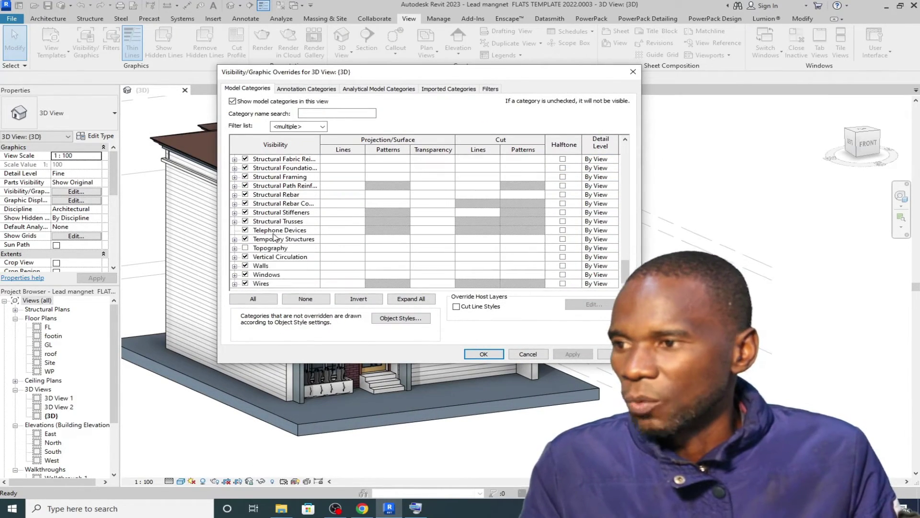
left_click(280, 231)
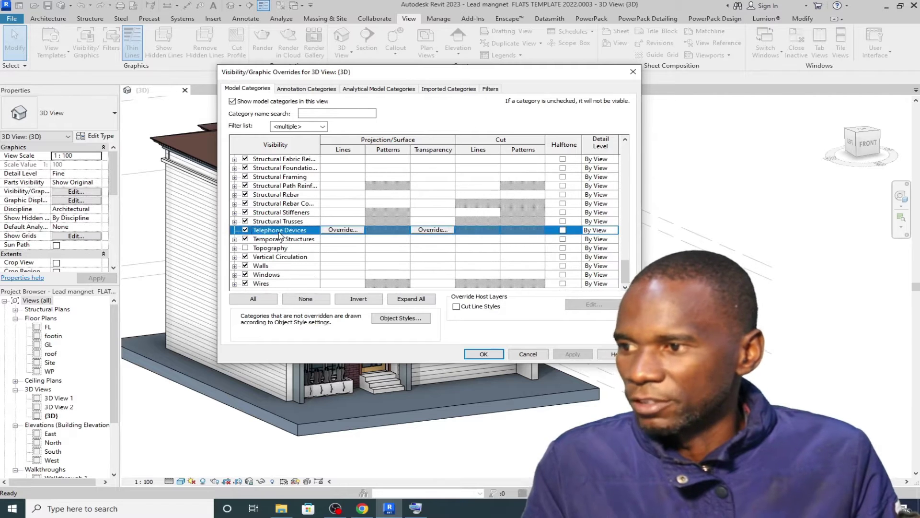
left_click(281, 239)
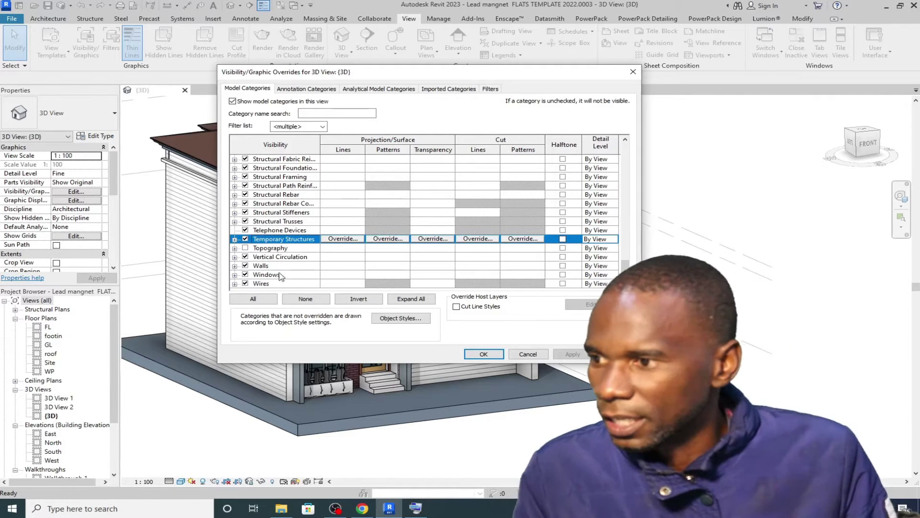
Step: Turn the Topography model category back on for the 3D view, apply the change and dismiss the save reminder
left_click(245, 248)
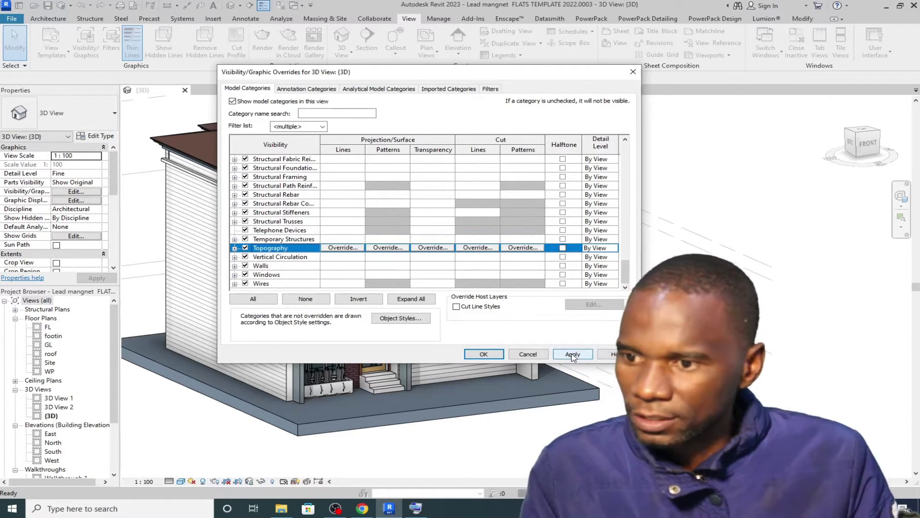
left_click(573, 355)
left_click(484, 354)
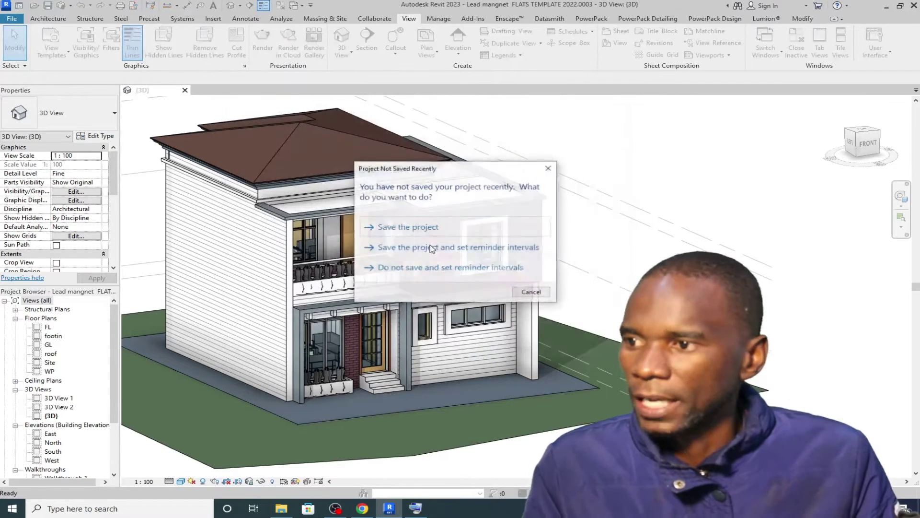
left_click(549, 168)
scroll(364, 231, "down", 4)
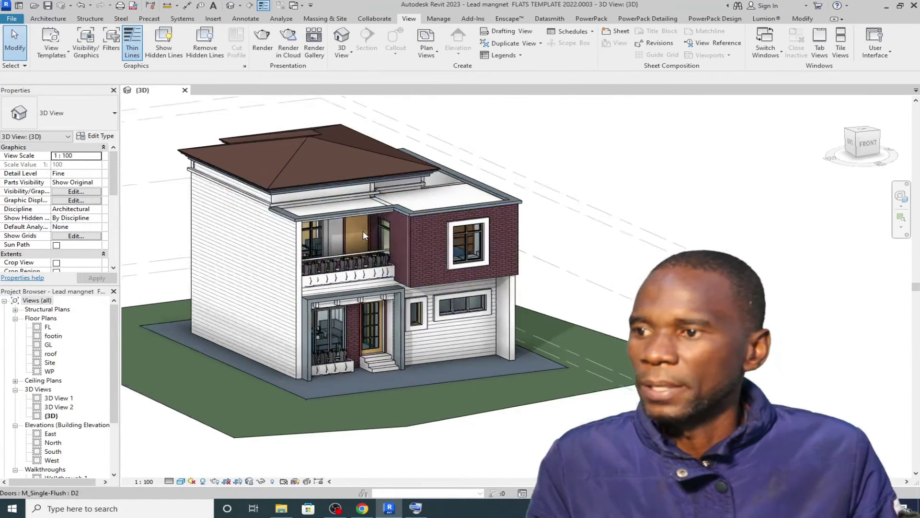
scroll(383, 187, "down", 1)
scroll(364, 225, "up", 5)
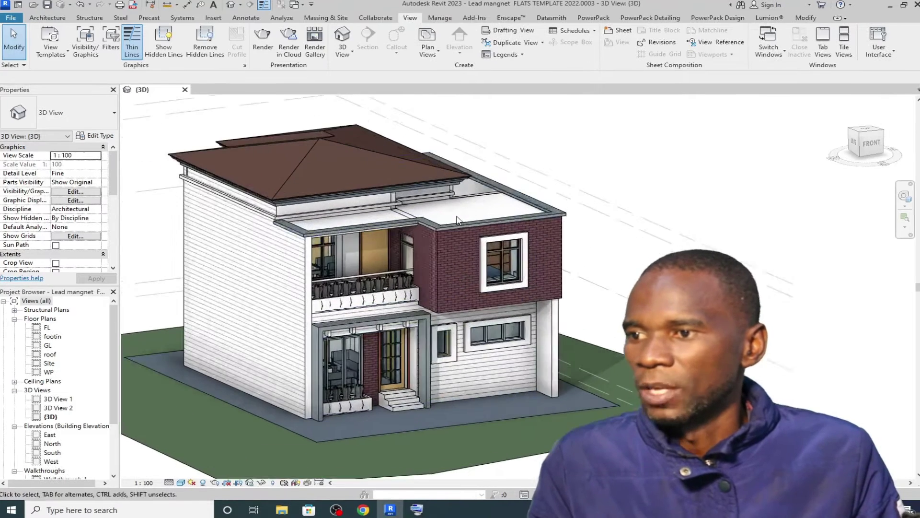
scroll(361, 234, "down", 2)
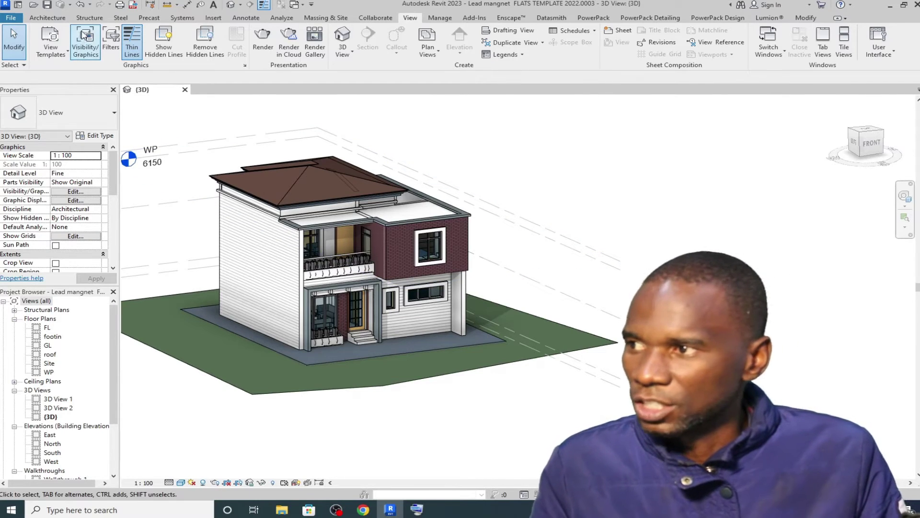
Step: Try hiding the roofs by turning off the Roofs model category for the 3D view and applying the change
left_click(85, 41)
scroll(271, 192, "down", 12)
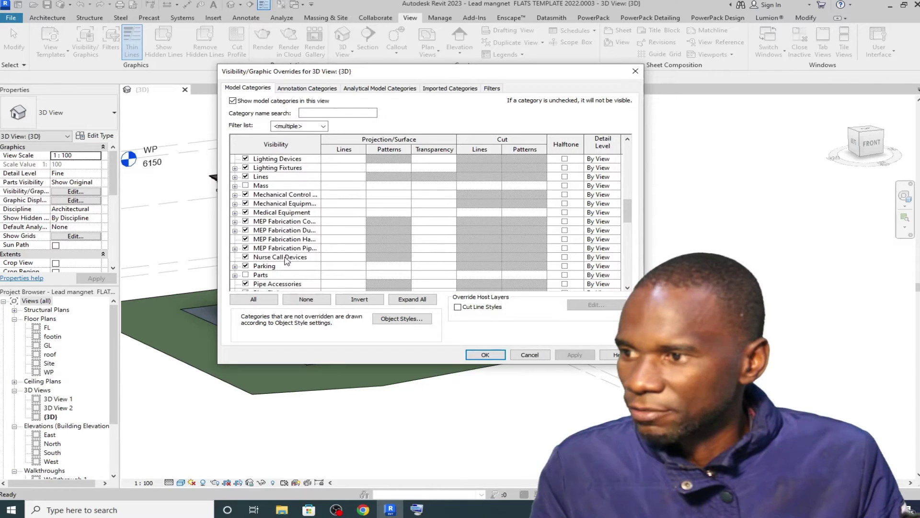
left_click(271, 240)
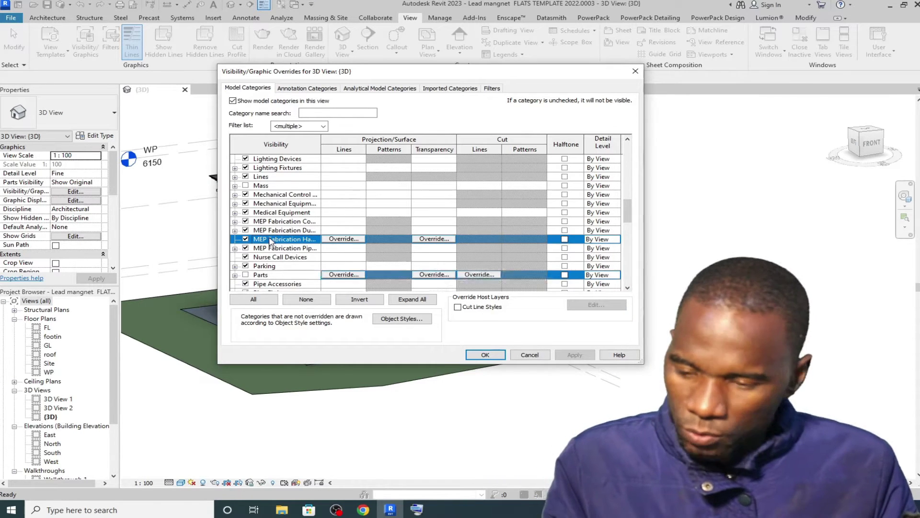
scroll(272, 240, "down", 3)
left_click(274, 271)
scroll(273, 259, "down", 3)
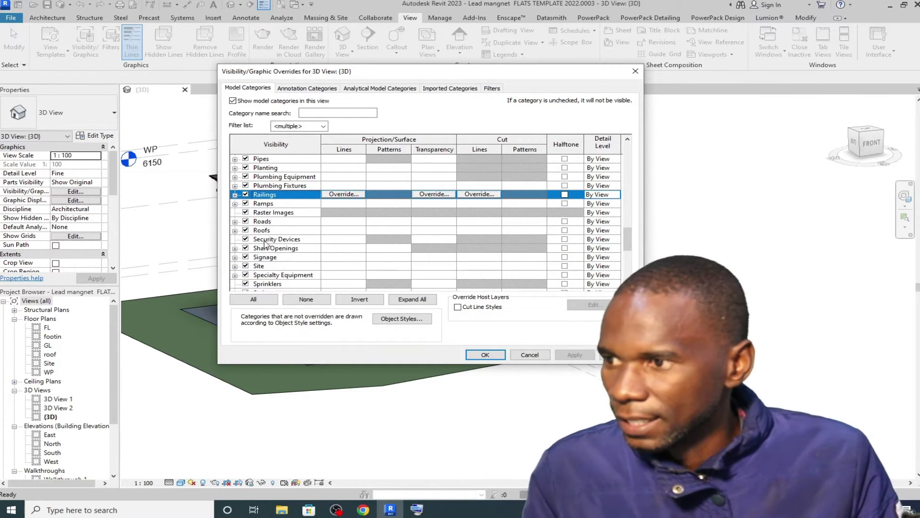
left_click(245, 232)
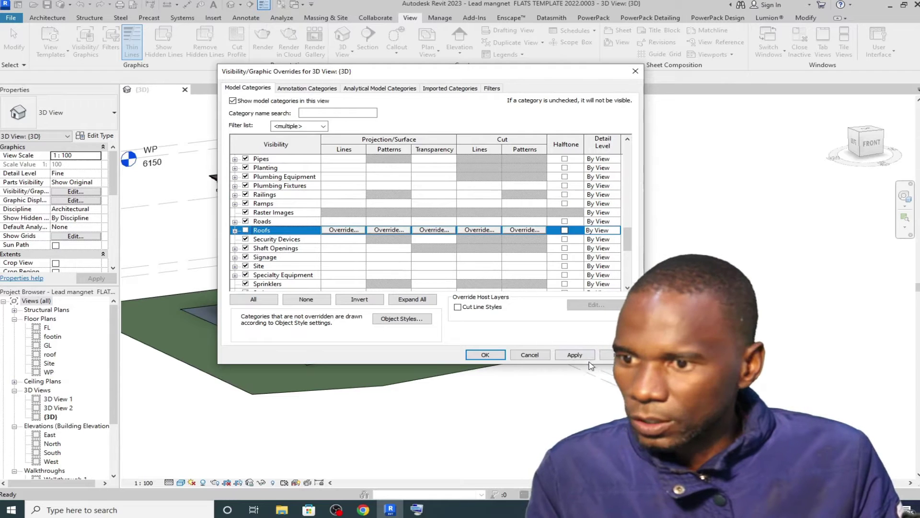
left_click(585, 357)
left_click_drag(486, 78, 390, 95)
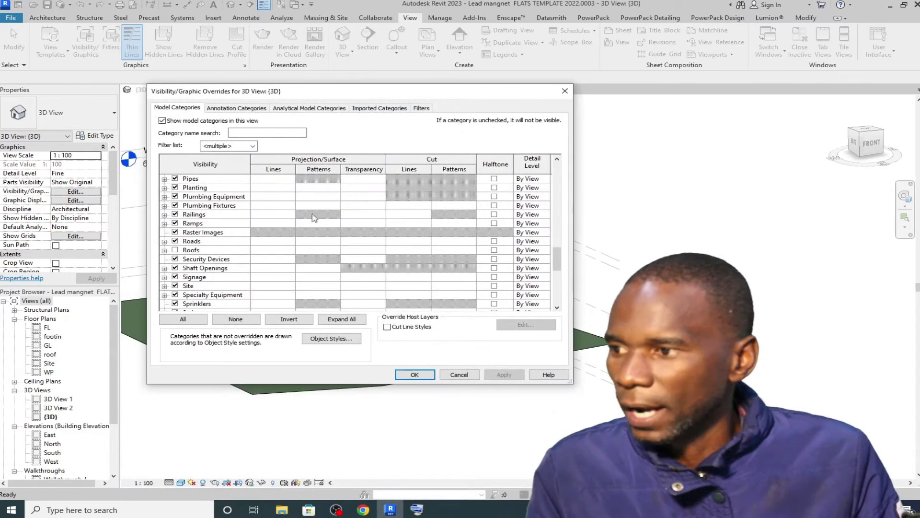
Step: Try hiding the Walls model category too, apply it, view the exposed interior and close the overrides without accepting them
left_click(196, 234)
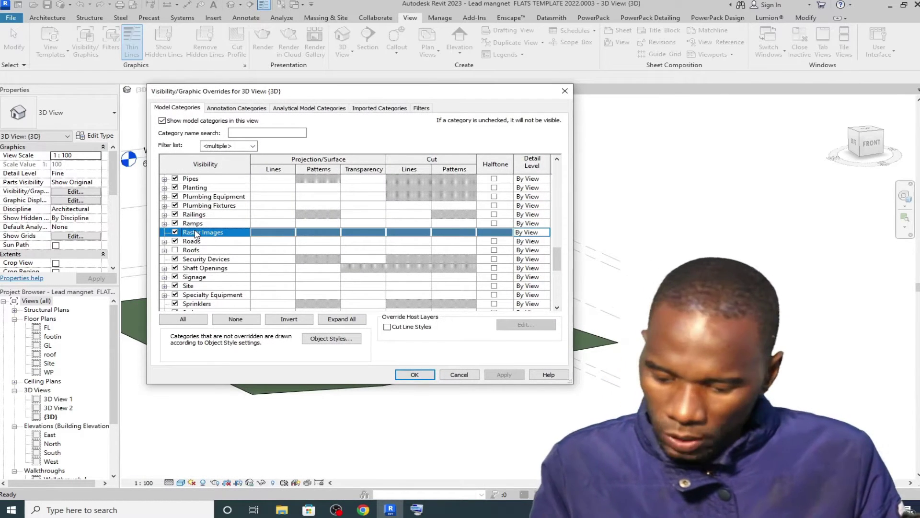
key("w")
left_click(175, 295)
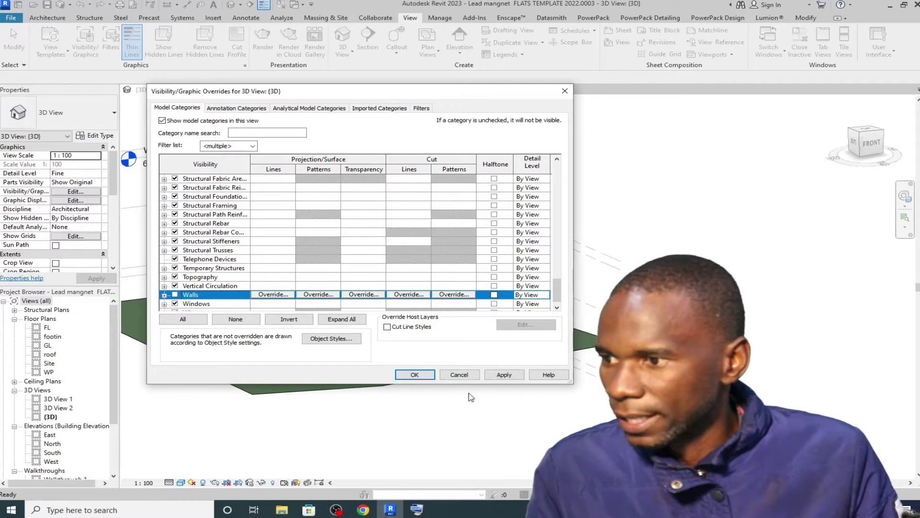
left_click(503, 374)
left_click_drag(396, 100, 402, 397)
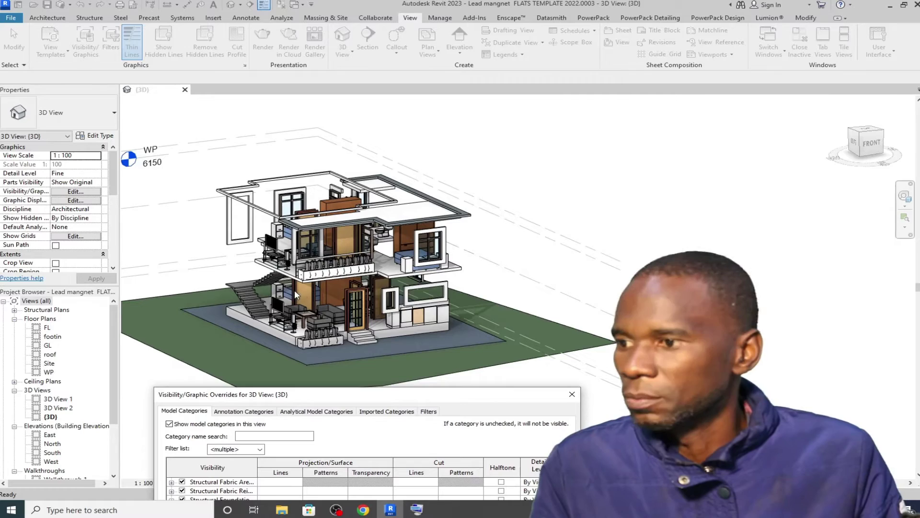
left_click_drag(458, 402, 512, 178)
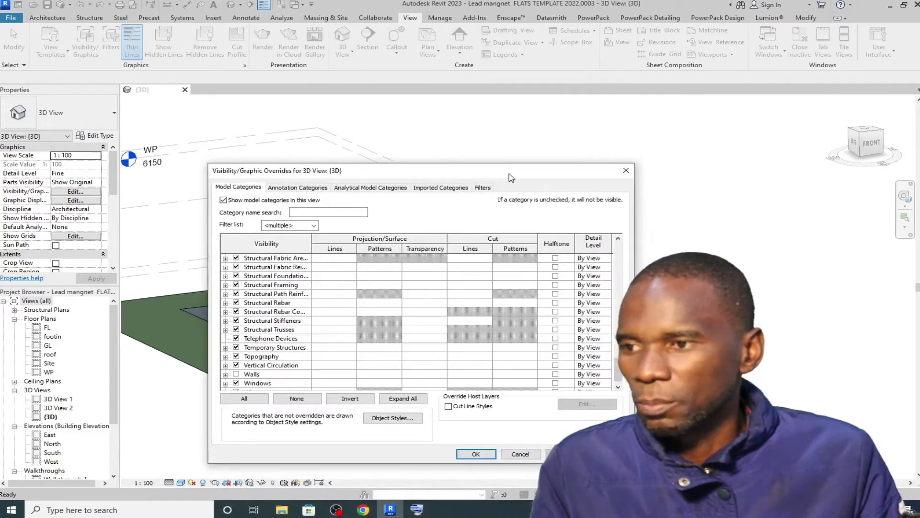
left_click(626, 172)
scroll(353, 258, "up", 2)
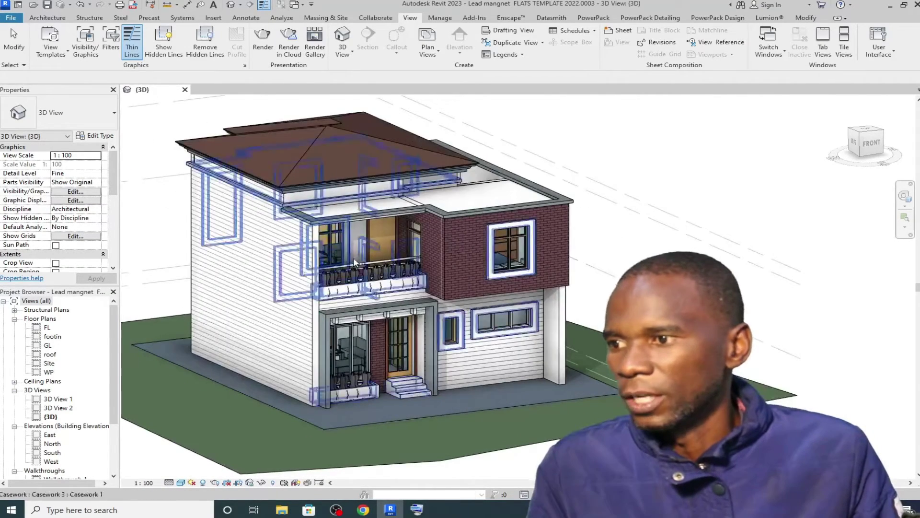
scroll(321, 260, "down", 2)
Step: Reopen the visibility overrides for the 3D view and turn off the Roofs model category
key("v")
key("g")
left_click(262, 312)
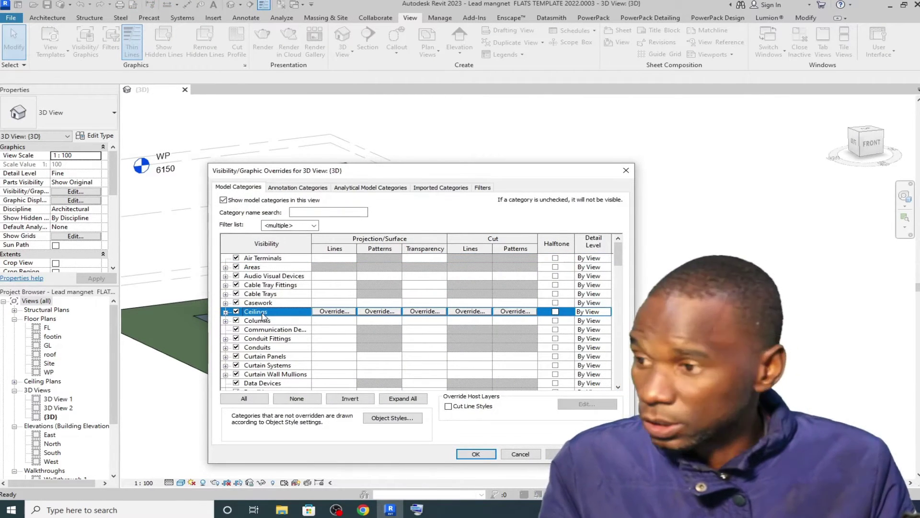
key("r")
scroll(256, 335, "down", 2)
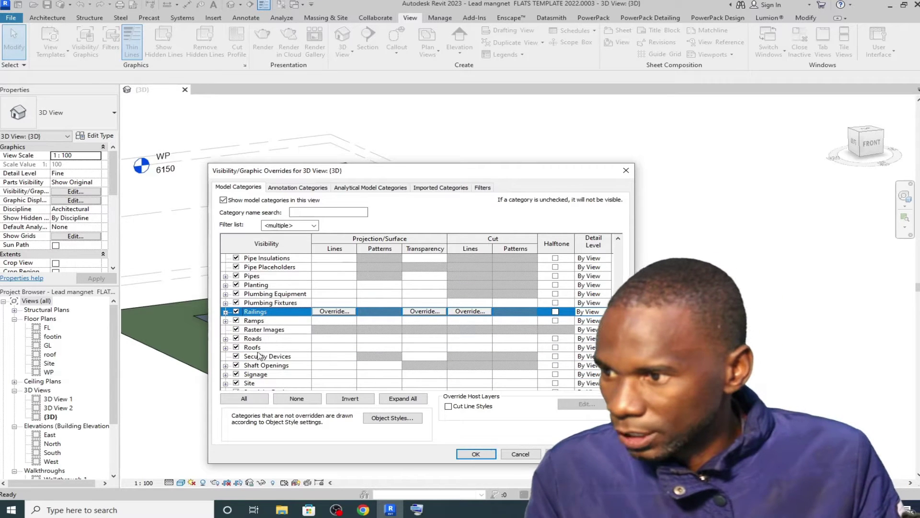
left_click(240, 347)
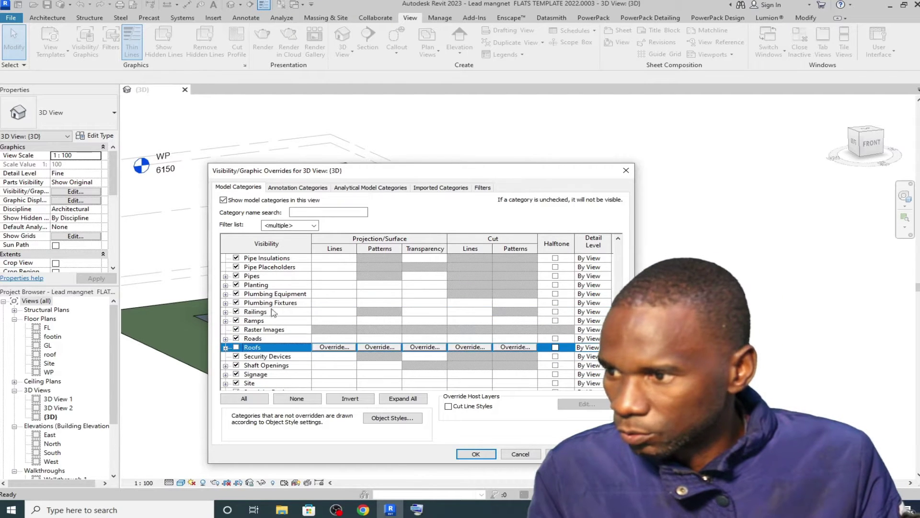
Step: Turn off the Walls model category as well and accept the visibility overrides
left_click(269, 293)
key("w")
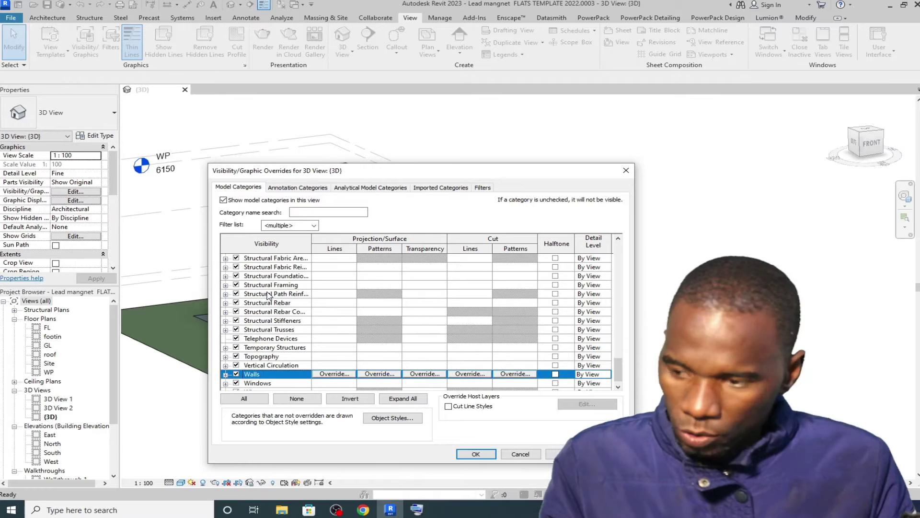
left_click(236, 373)
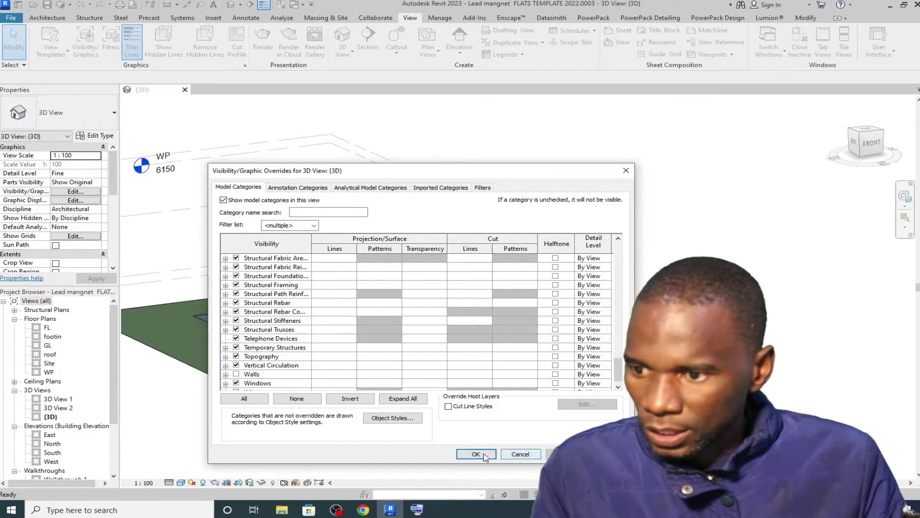
left_click(480, 453)
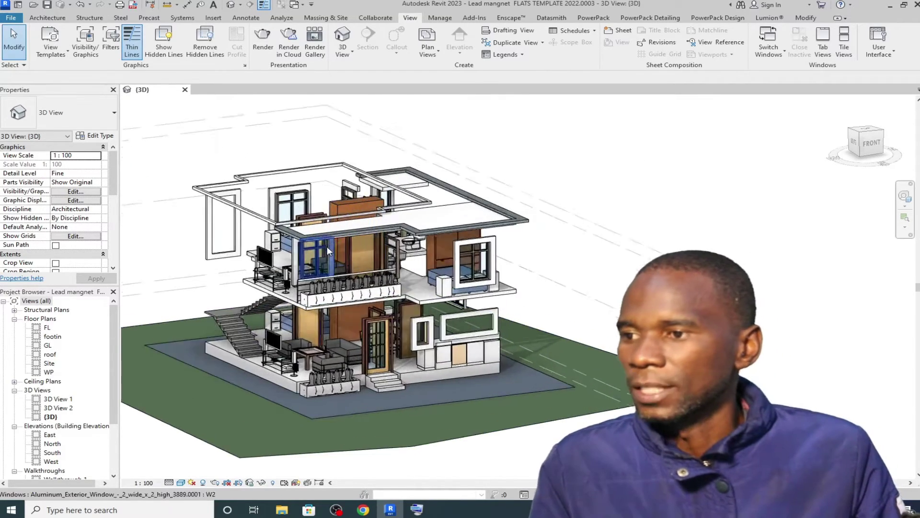
Step: Examine the house interior without roofs and walls, including the furniture, stairs, doors and windows on both floors
scroll(327, 251, "up", 2)
scroll(328, 256, "up", 1)
scroll(330, 261, "down", 1)
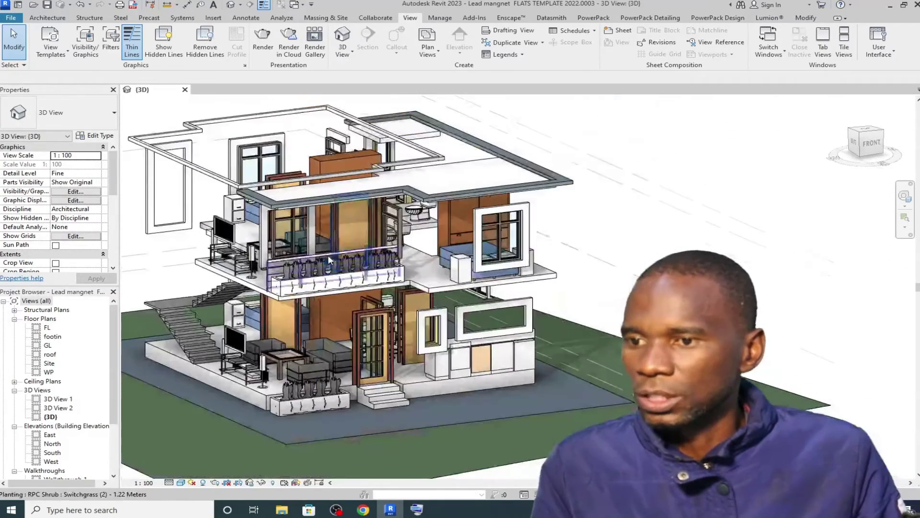
scroll(329, 261, "up", 1)
scroll(431, 264, "up", 2)
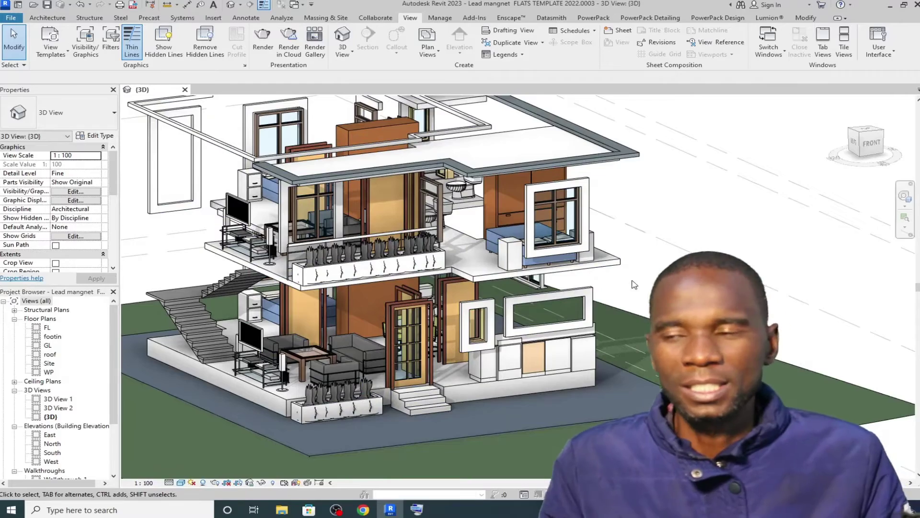
scroll(330, 316, "down", 1)
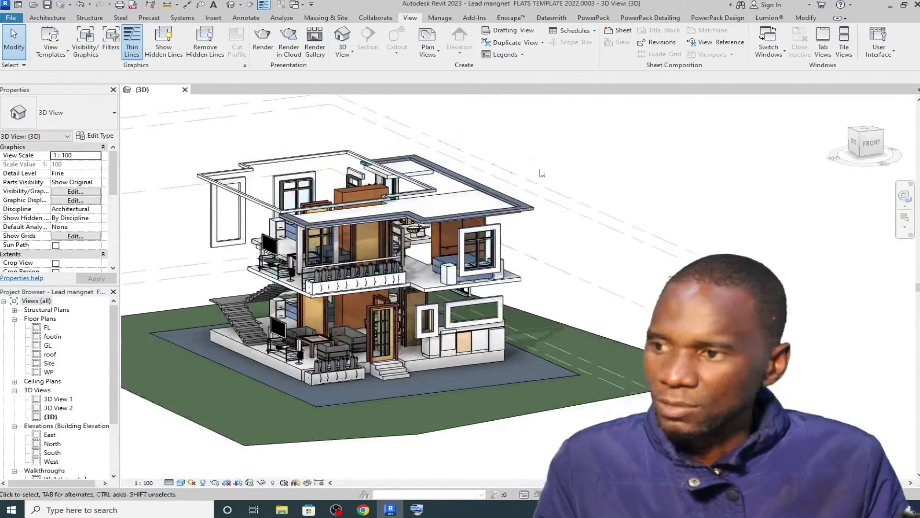
scroll(484, 229, "up", 2)
scroll(468, 233, "down", 4)
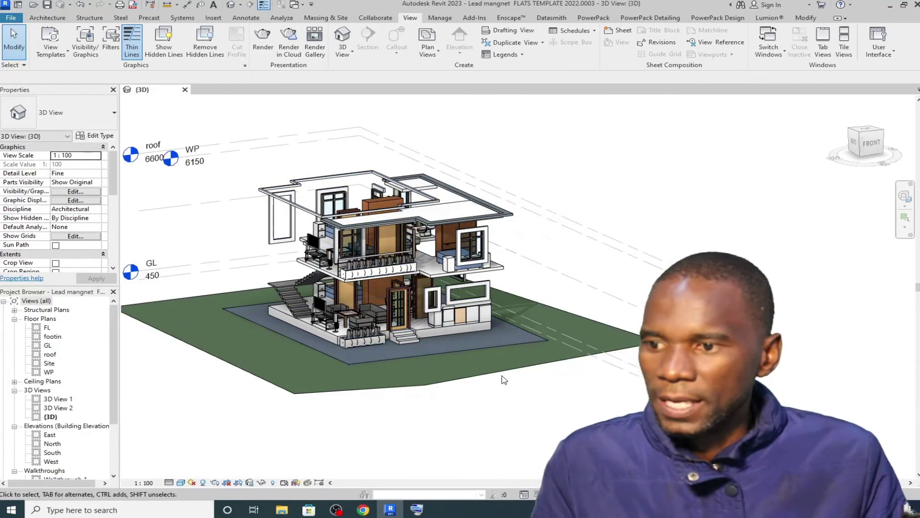
Step: Turn off the Topography model category for the 3D view, accept the overrides and inspect the house on its base
left_click(501, 379)
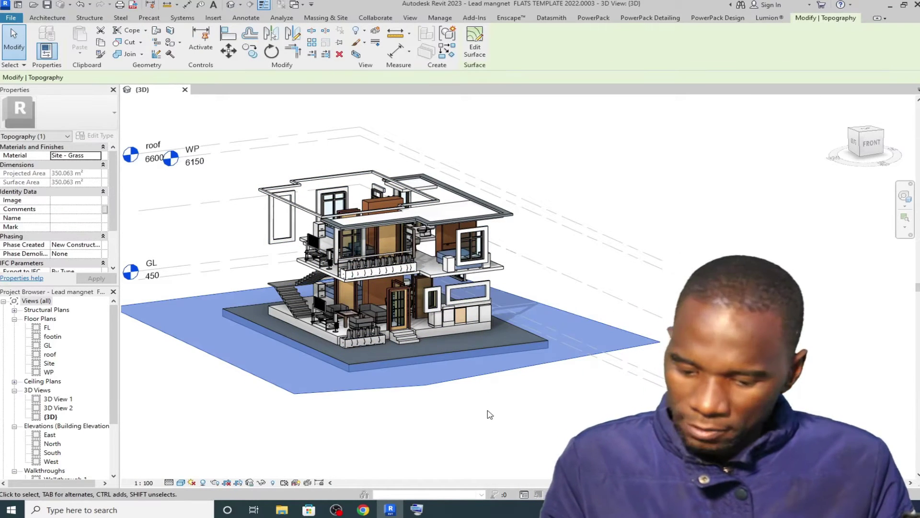
key("v")
key("g")
left_click(259, 331)
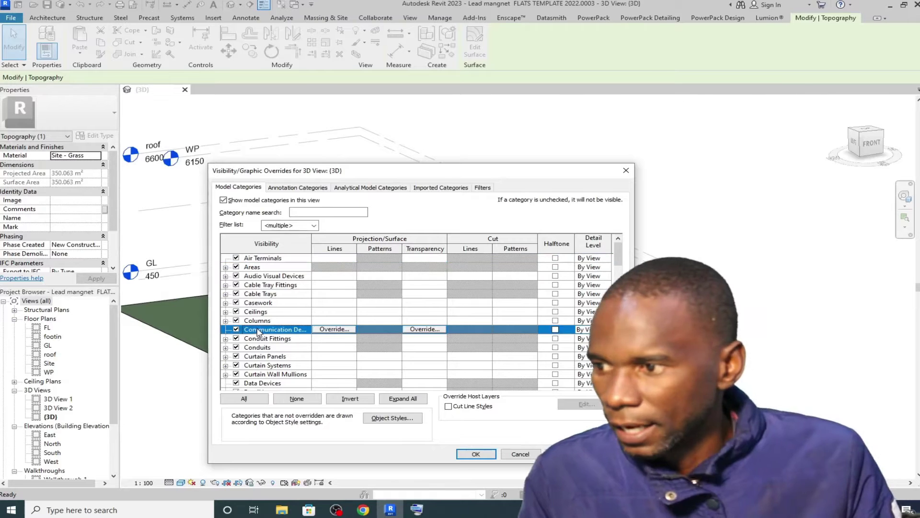
key("t")
scroll(262, 330, "down", 2)
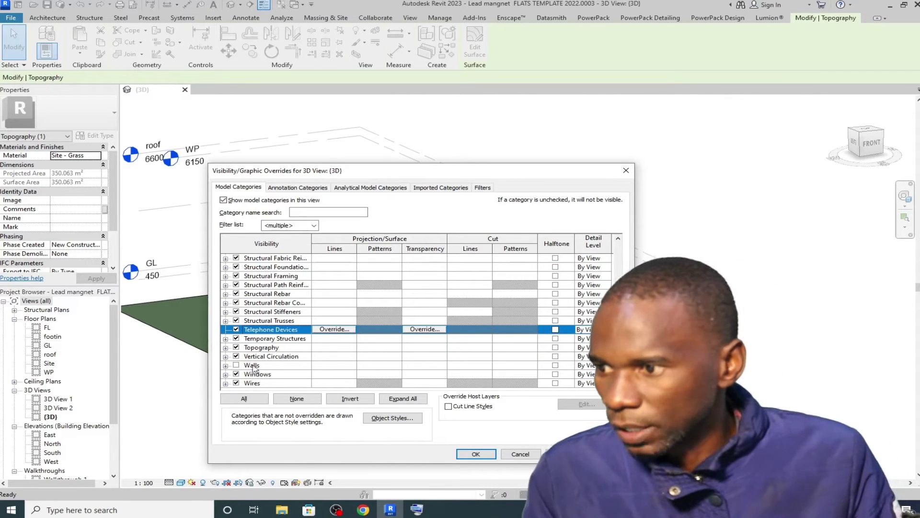
left_click(236, 347)
left_click(476, 454)
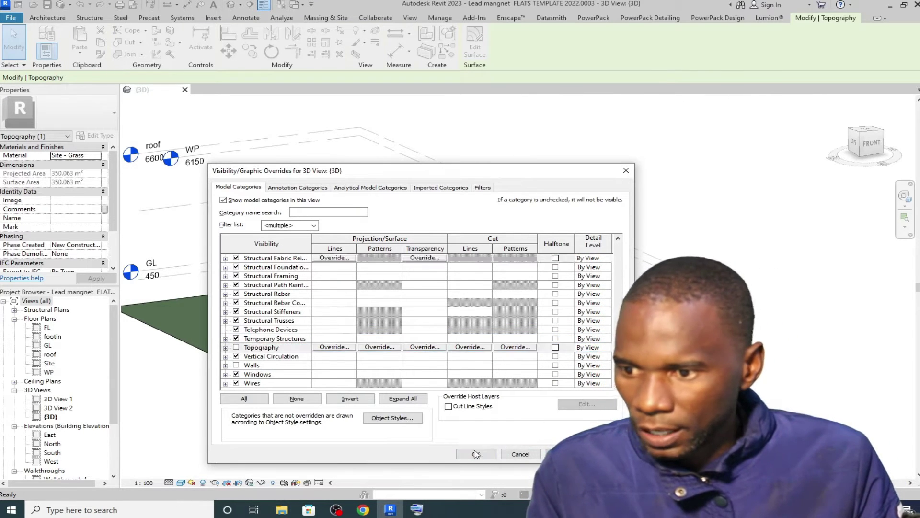
scroll(393, 299, "up", 3)
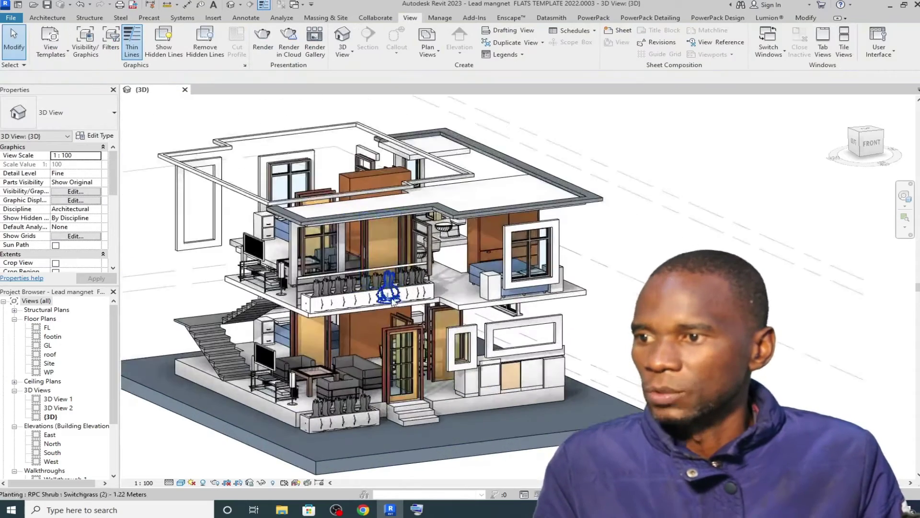
scroll(364, 344, "up", 2)
scroll(352, 323, "down", 2)
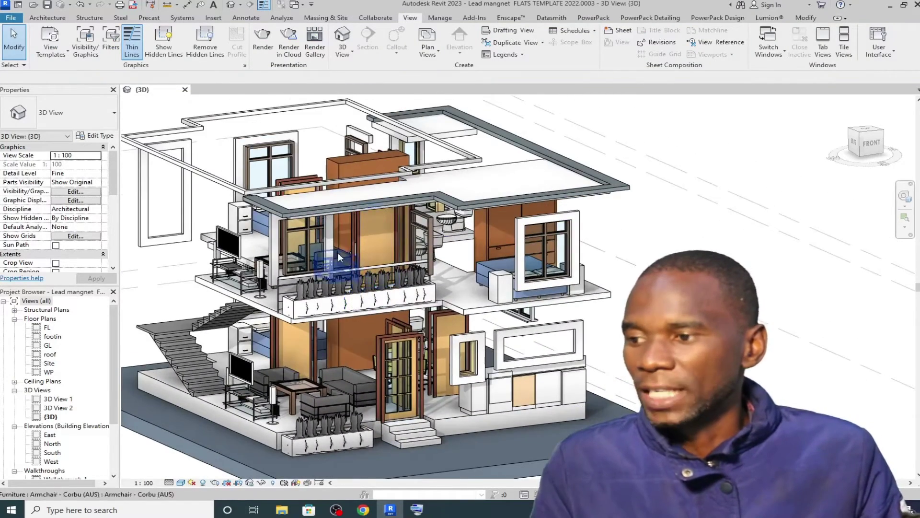
scroll(338, 252, "down", 2)
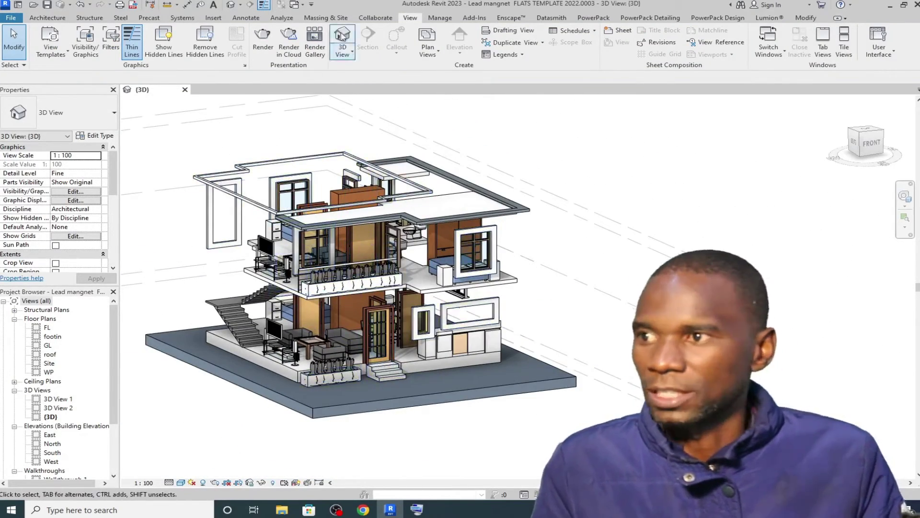
left_click(329, 18)
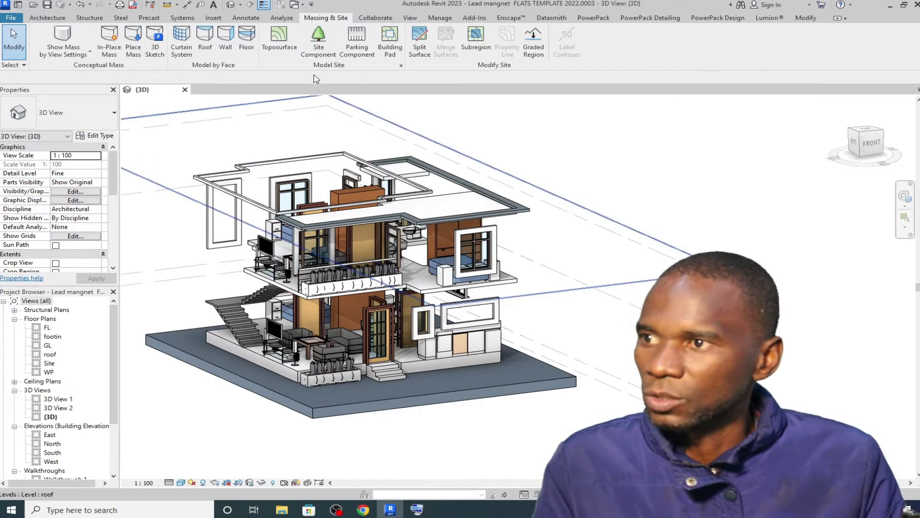
left_click(279, 40)
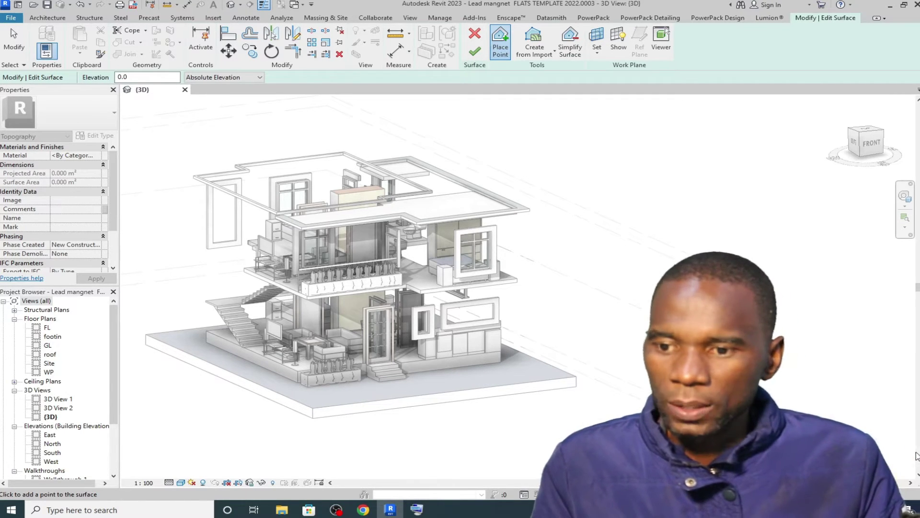
left_click(474, 34)
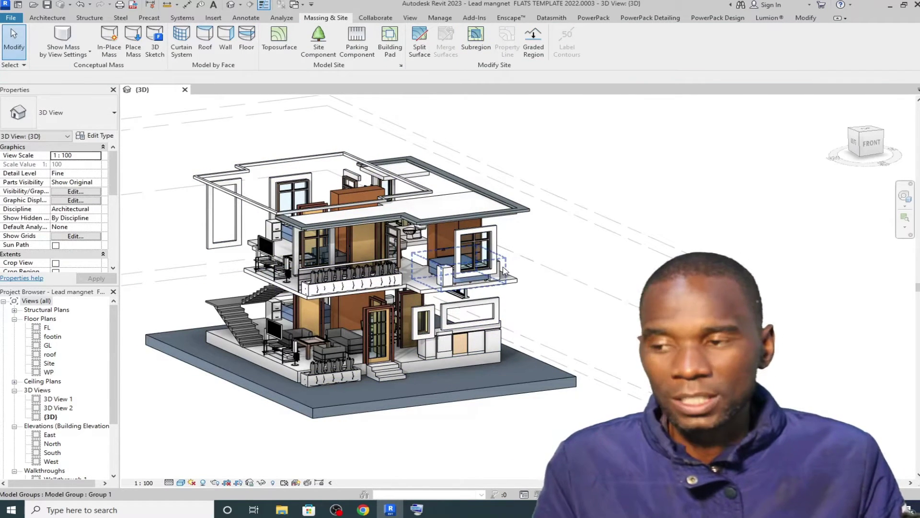
Step: Reopen the visibility overrides for the 3D view and restrict the model category filter list to Structure only
scroll(426, 278, "up", 2)
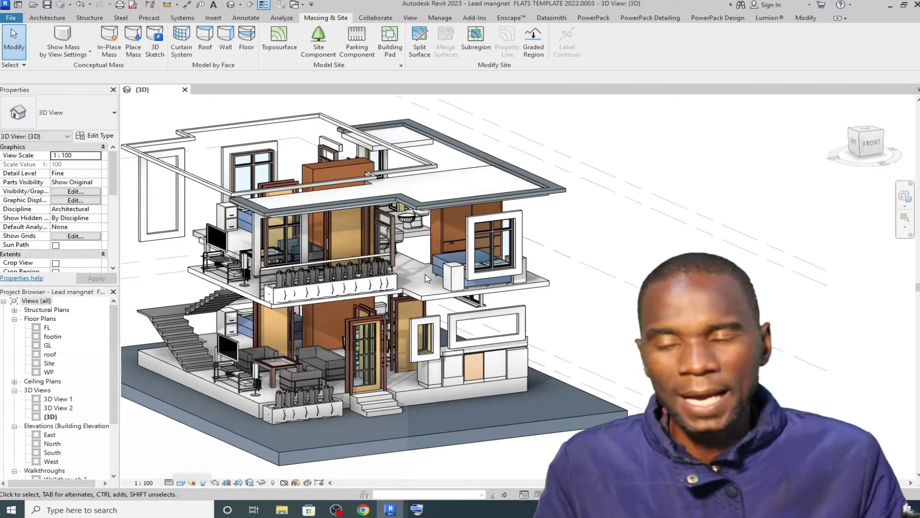
scroll(471, 290, "down", 2)
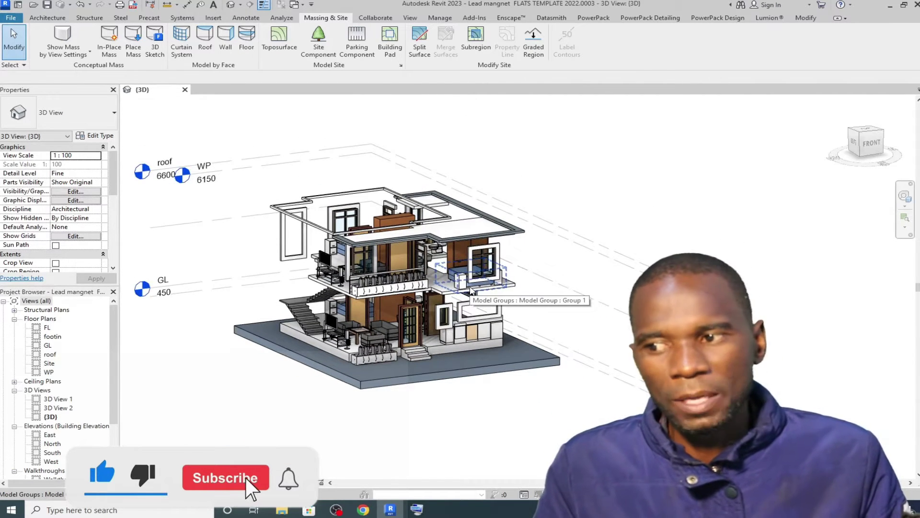
scroll(472, 290, "up", 1)
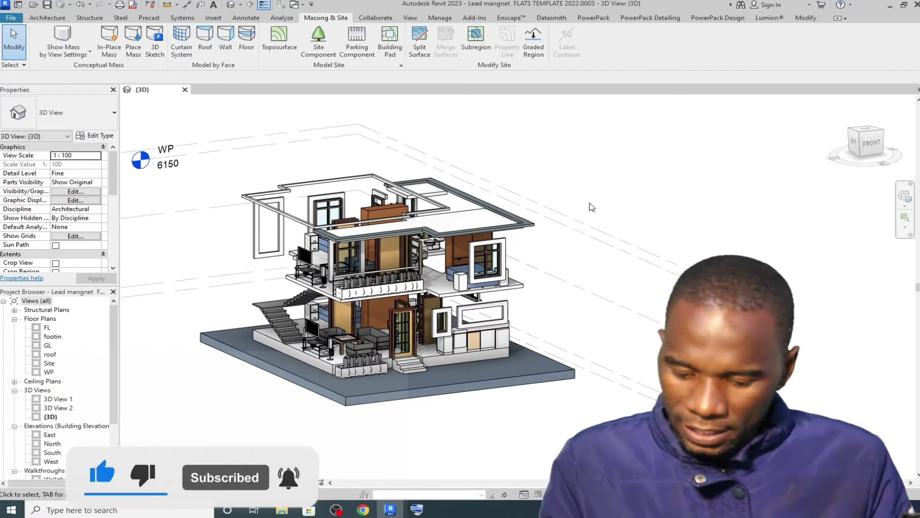
key("v")
key("g")
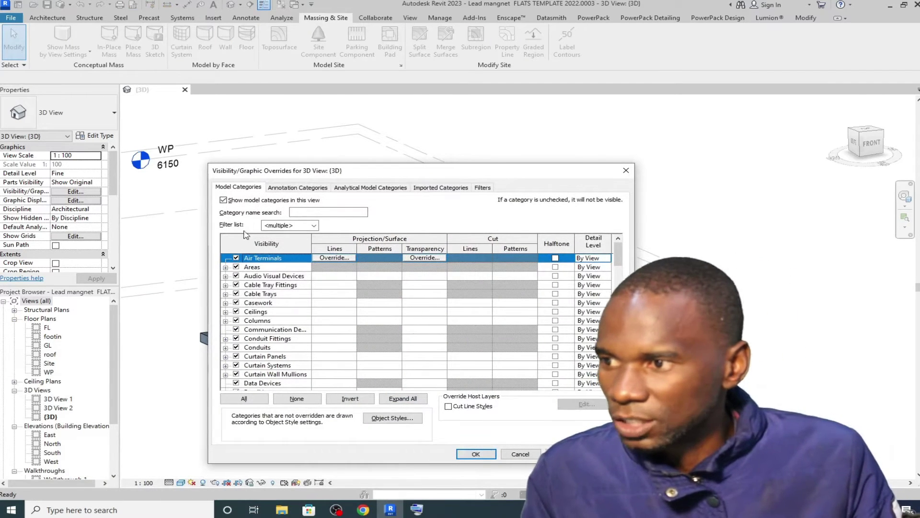
left_click(289, 227)
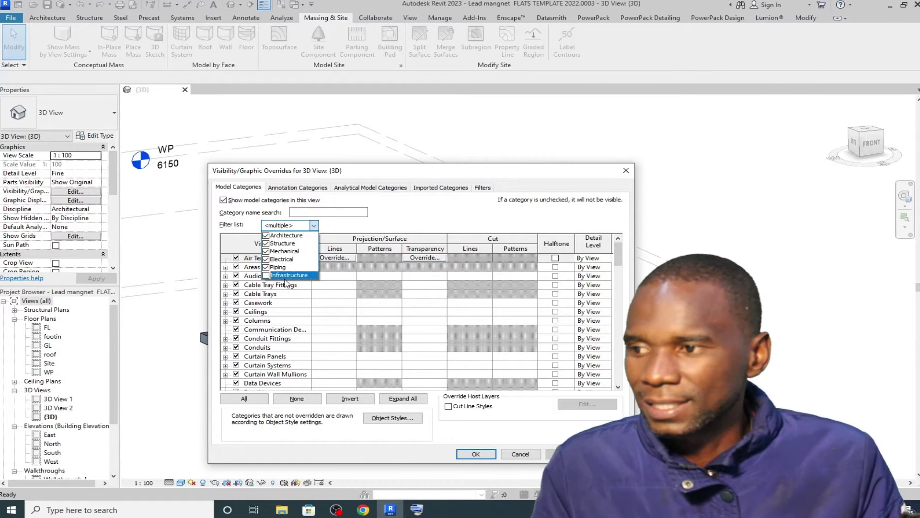
left_click(267, 243)
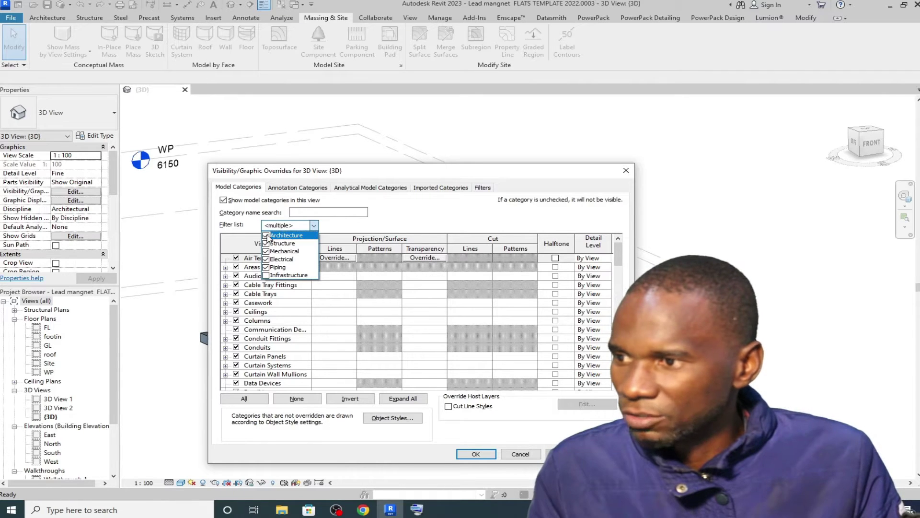
left_click(266, 236)
left_click(266, 252)
left_click(266, 258)
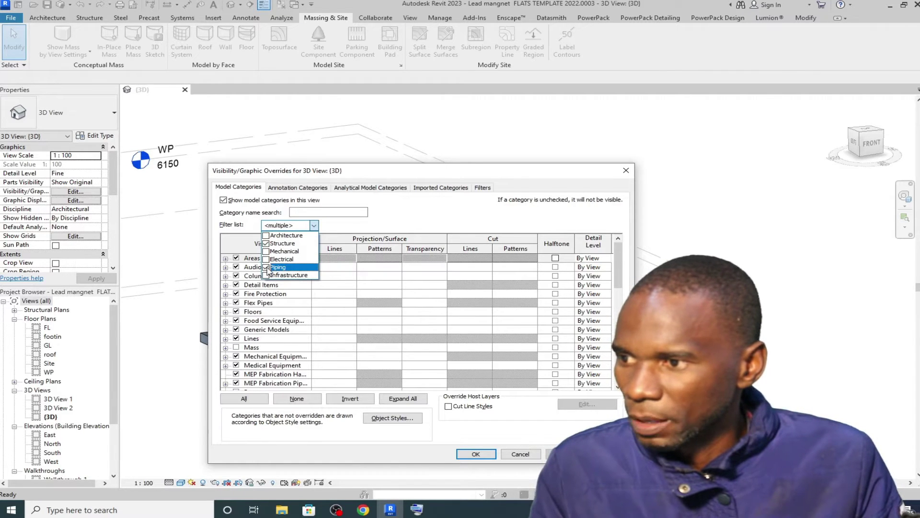
left_click(267, 267)
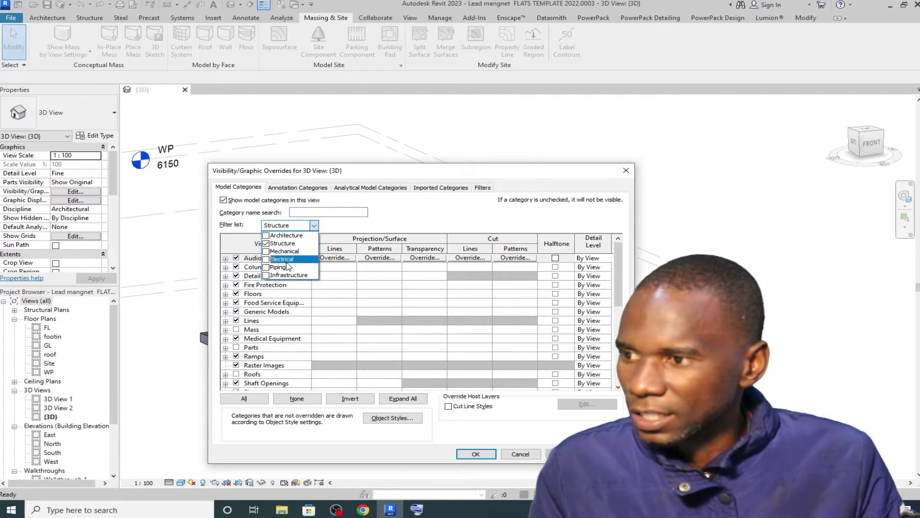
Step: Include Architecture, Mechanical, Electrical, Piping and Infrastructure in the filter list, review the categories and accept the overrides
left_click(266, 236)
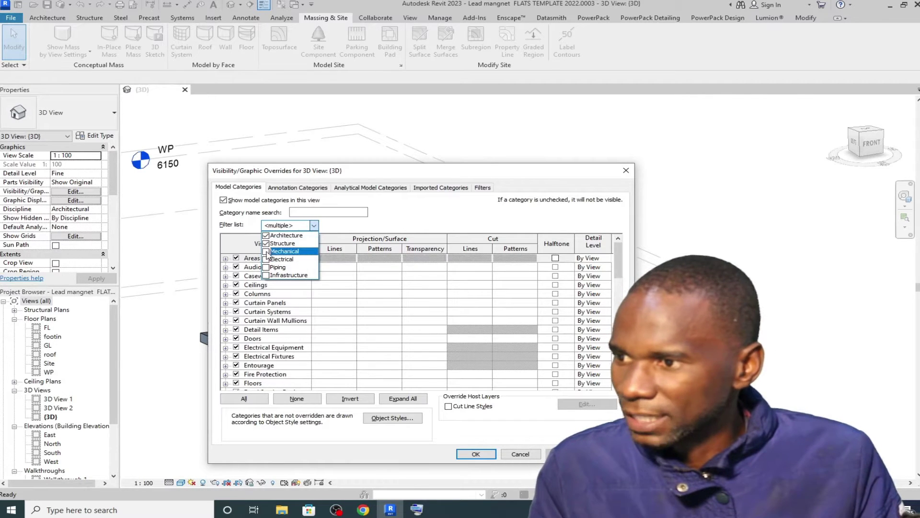
left_click(266, 251)
left_click(266, 259)
left_click(267, 267)
left_click(266, 275)
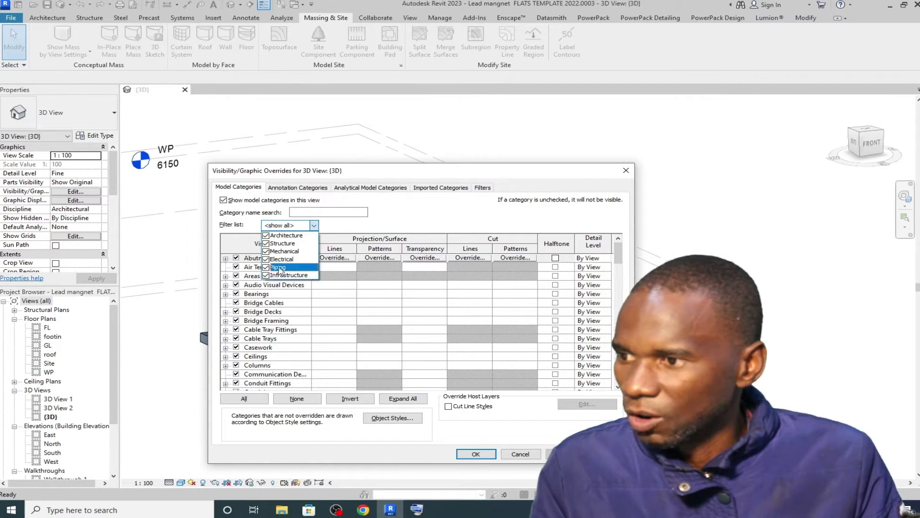
scroll(265, 352, "down", 5)
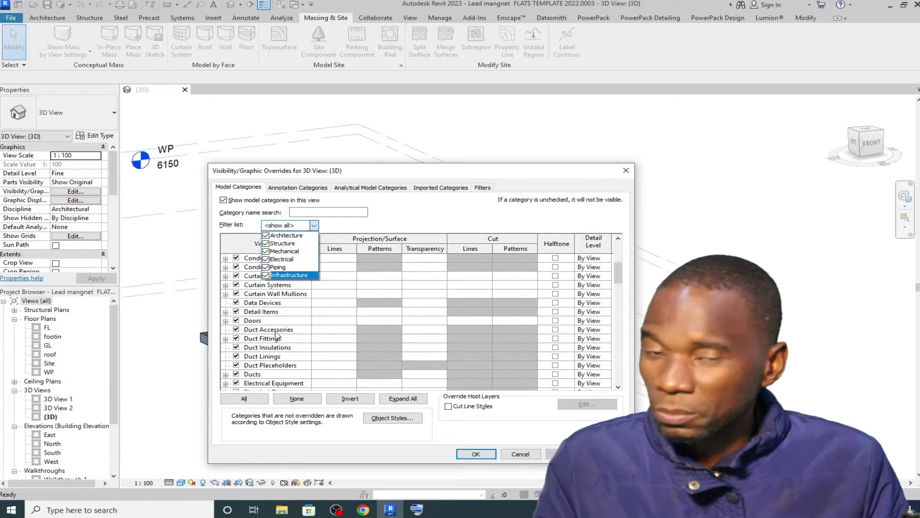
scroll(276, 335, "down", 6)
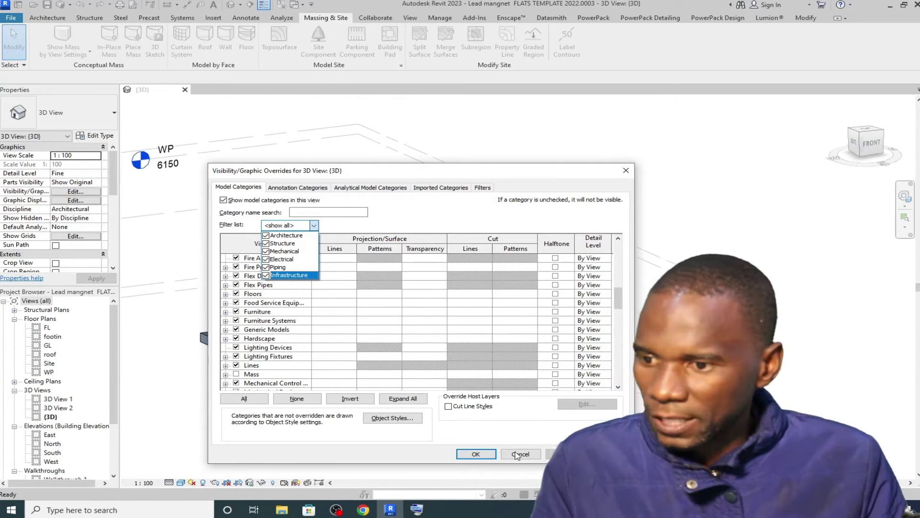
left_click(517, 455)
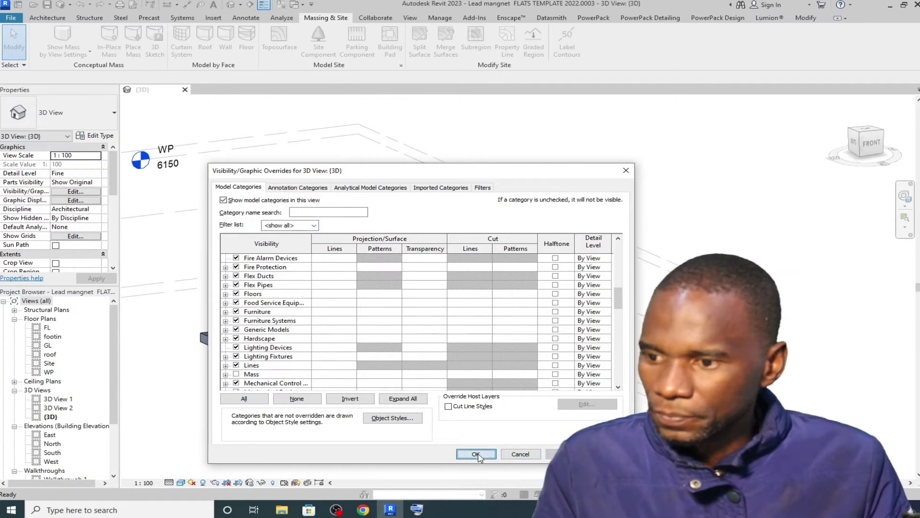
left_click(476, 454)
Step: Reopen the visibility overrides for the 3D view and turn the Walls and Roofs model categories back on
scroll(395, 243, "up", 4)
scroll(396, 243, "down", 5)
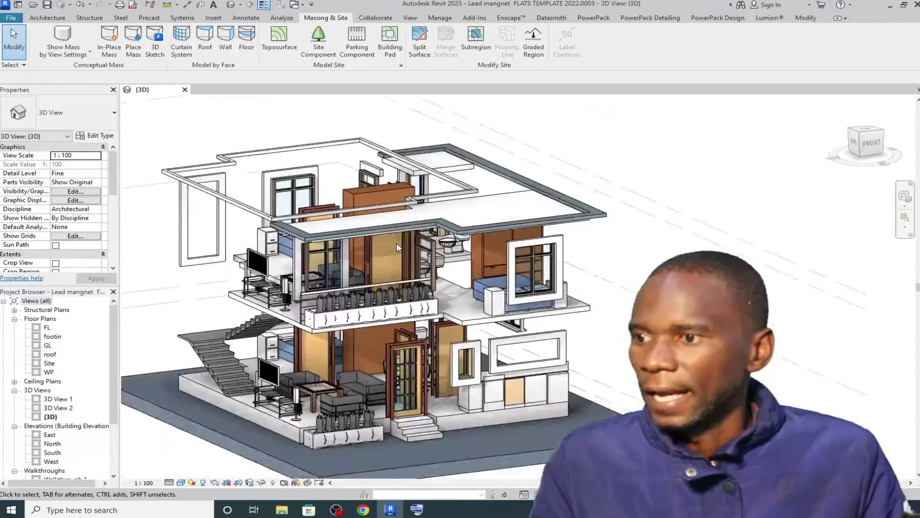
key("v")
key("v")
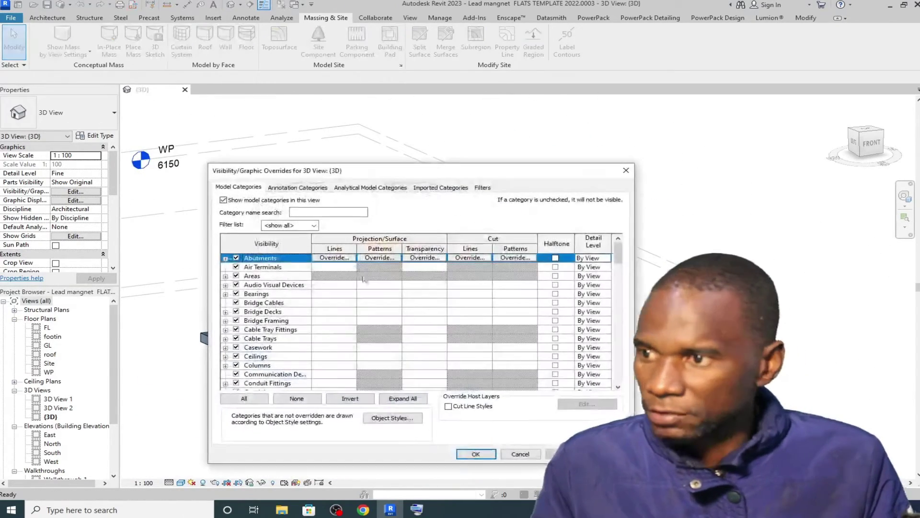
left_click(249, 294)
key("w")
left_click(236, 374)
left_click(263, 314)
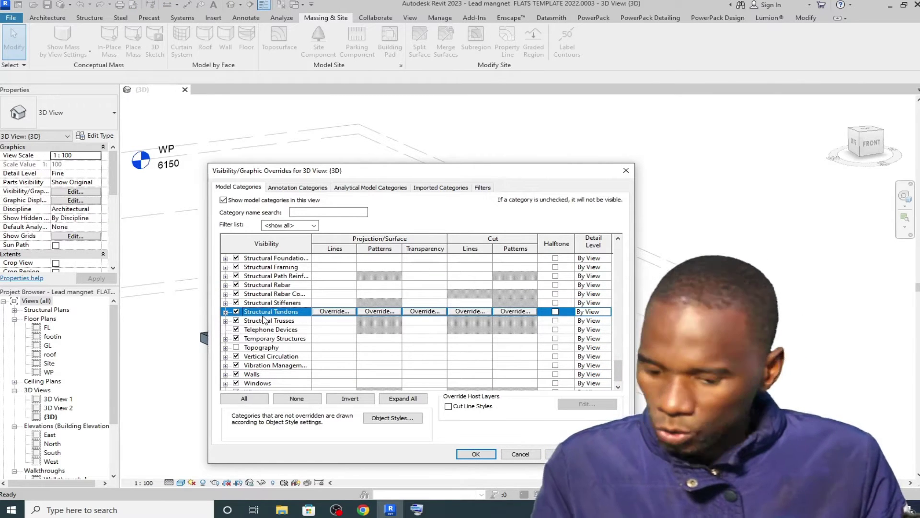
key("r")
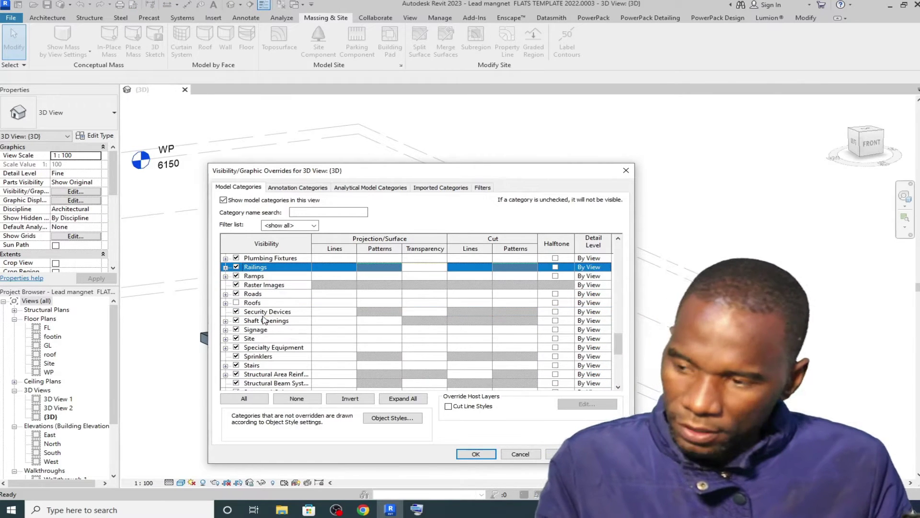
left_click(235, 303)
Step: Turn the Topography model category back on and accept the visibility overrides
left_click(263, 349)
key("Down")
key("Down")
key("Down")
key("Down")
key("Down")
key("Down")
key("Down")
key("Down")
key("Down")
key("Down")
key("Down")
key("Down")
key("Down")
key("Down")
key("Down")
key("Down")
key("Down")
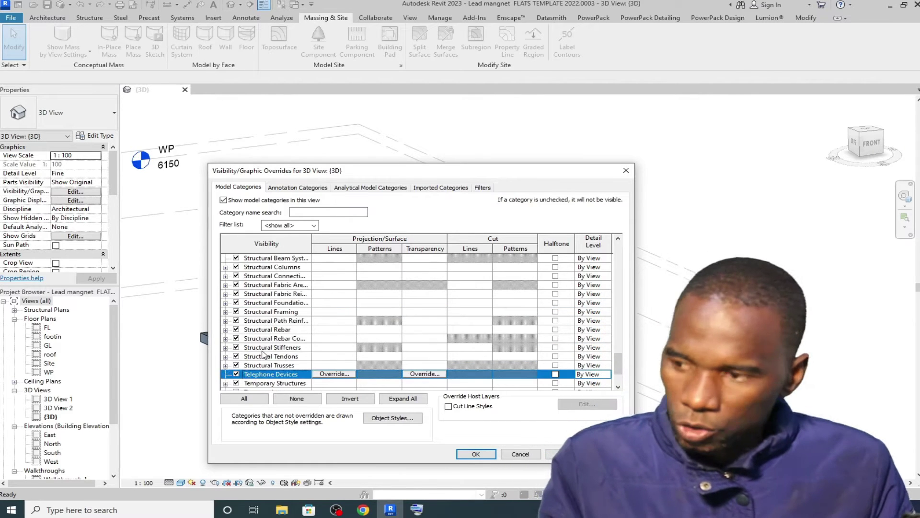
left_click(236, 338)
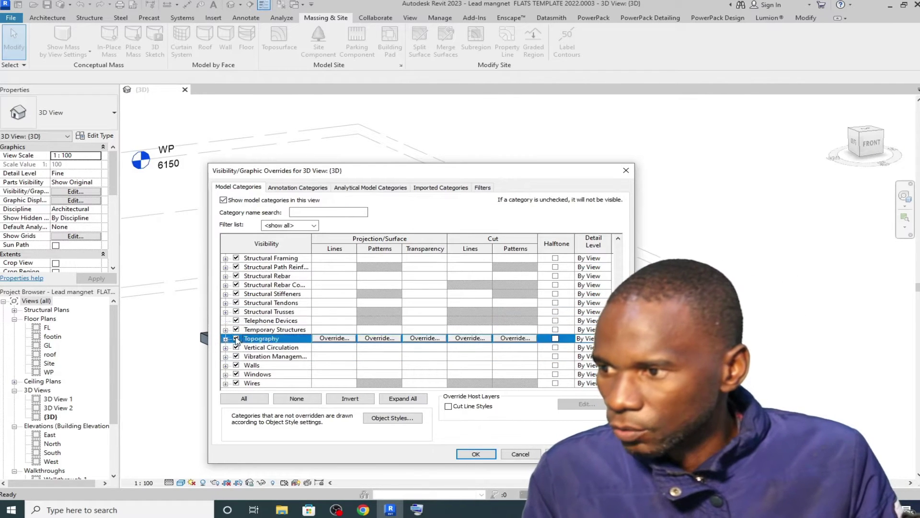
left_click(476, 453)
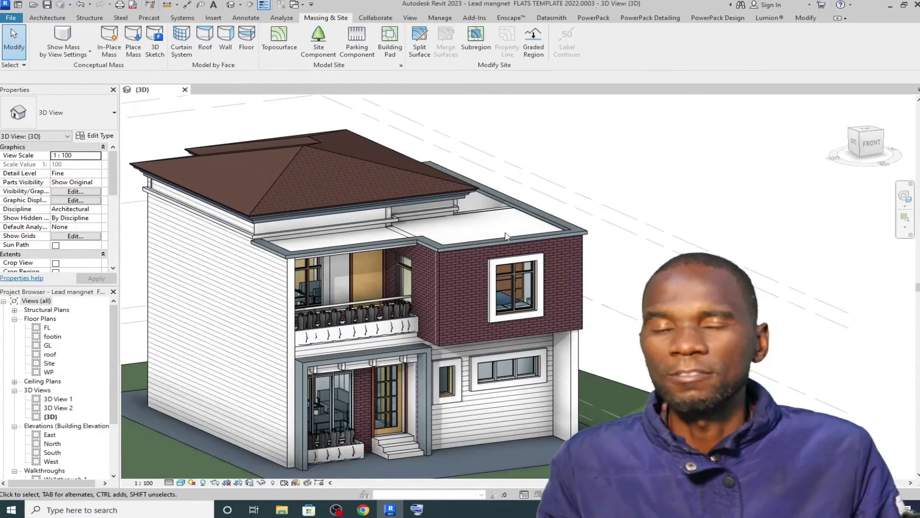
key("v")
key("g")
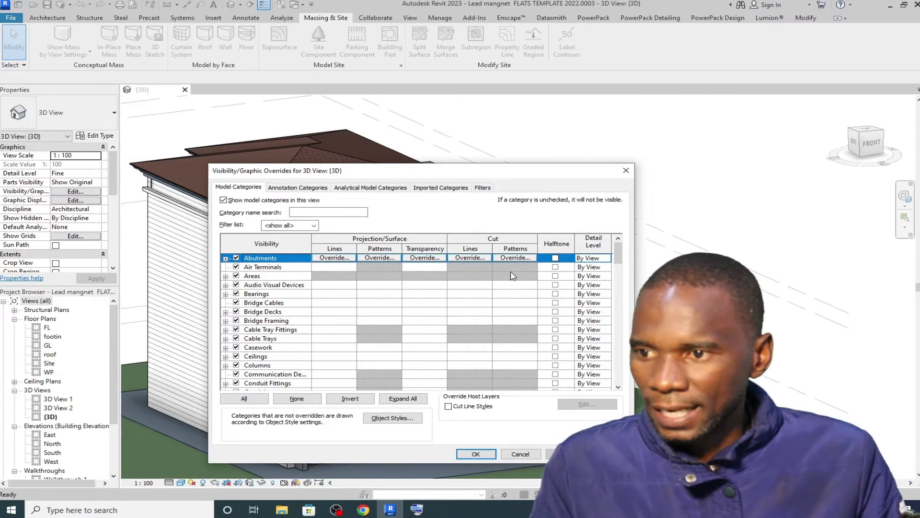
left_click_drag(551, 171, 749, 60)
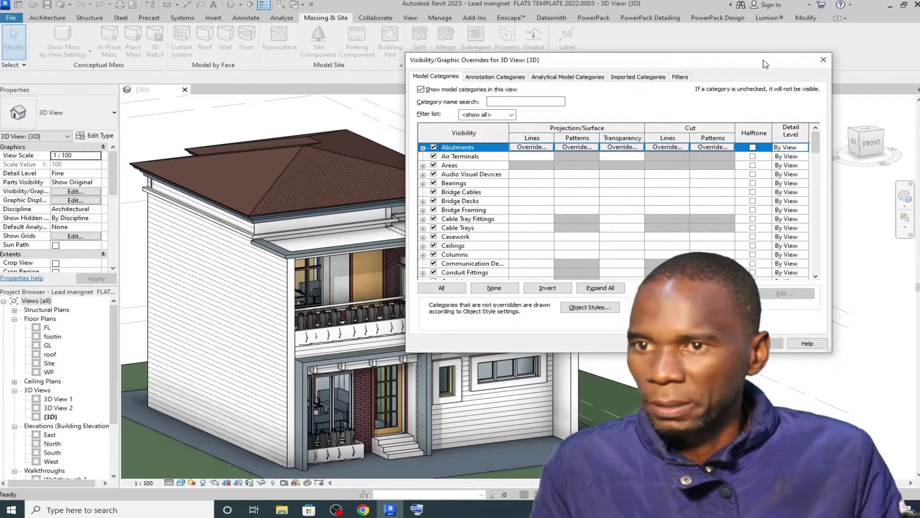
left_click(823, 62)
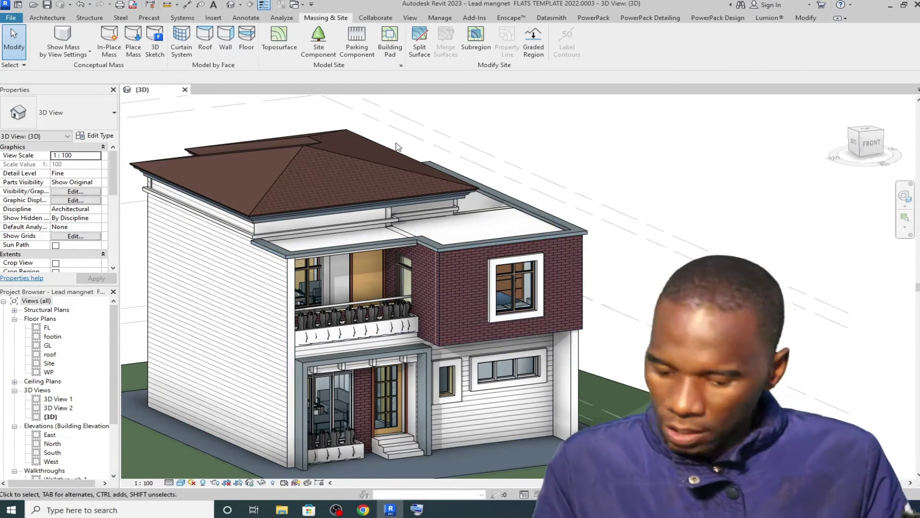
Step: Turn off the Walls model category in the {3D} view's visibility overrides and accept them
key("v")
key("v")
left_click(459, 211)
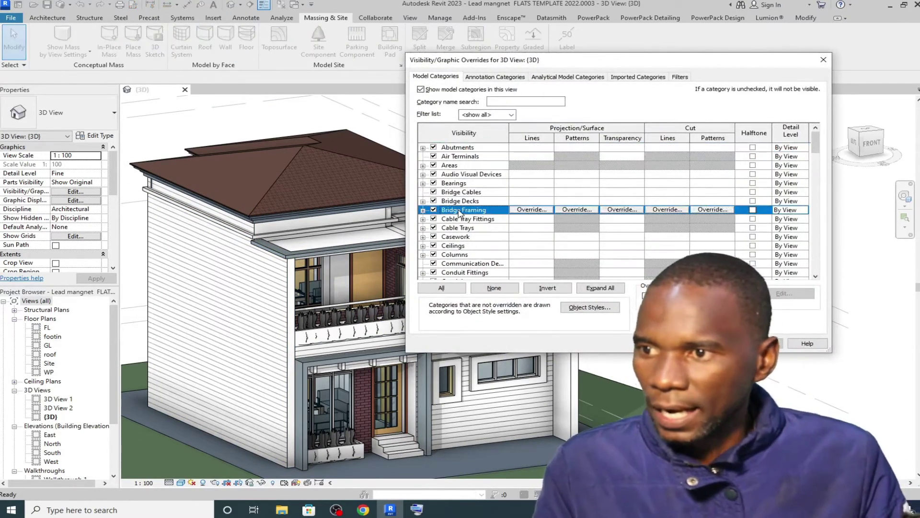
key("w")
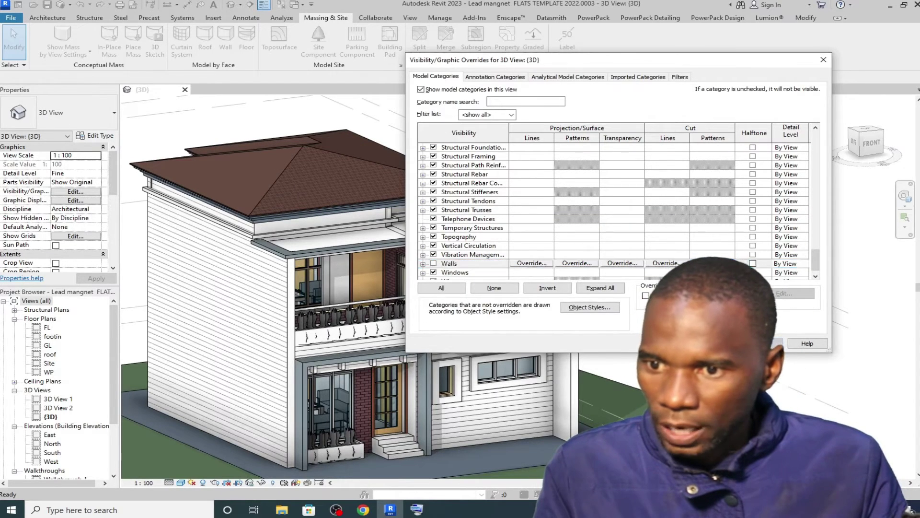
key("Return")
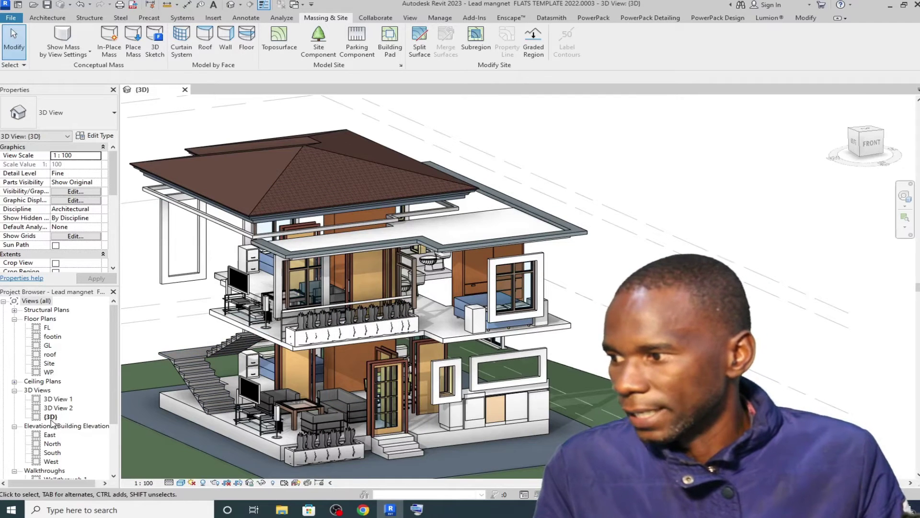
Step: Open 3D View 1 and 3D View 2 to compare how the walls are displayed in other views
double_click(68, 399)
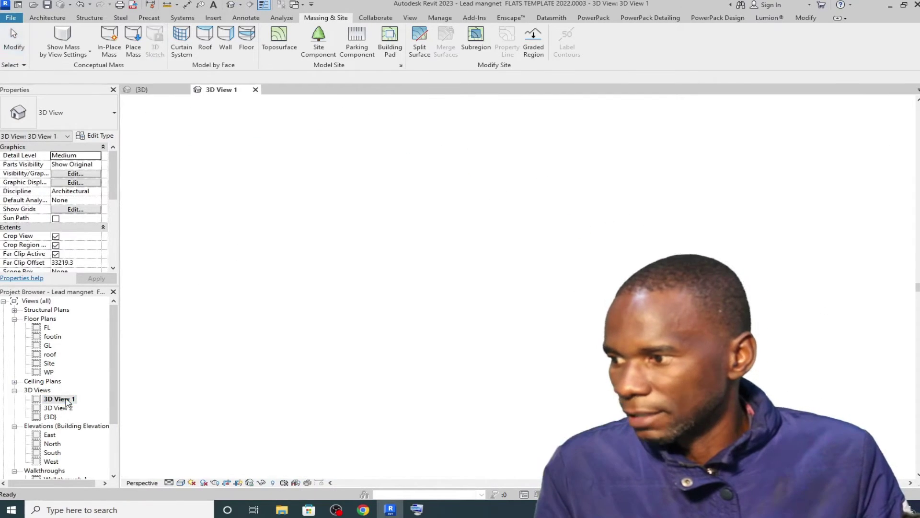
scroll(518, 288, "down", 4)
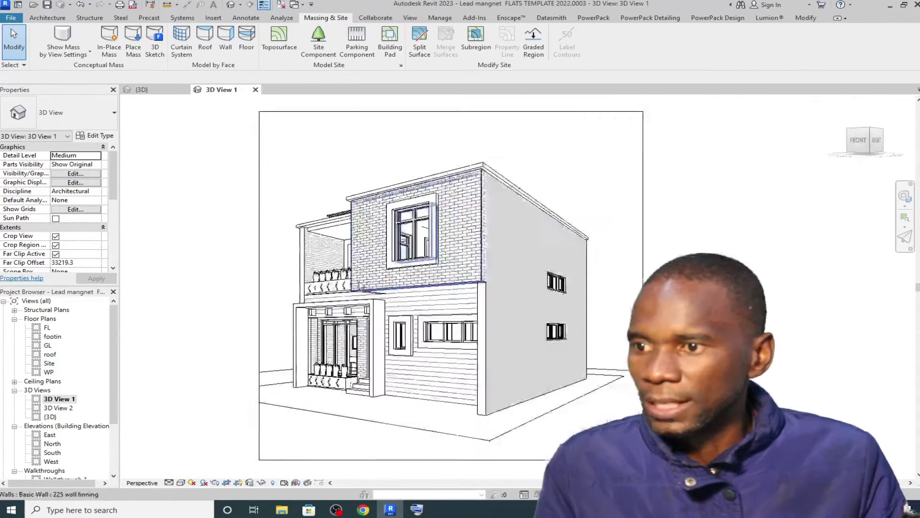
double_click(69, 409)
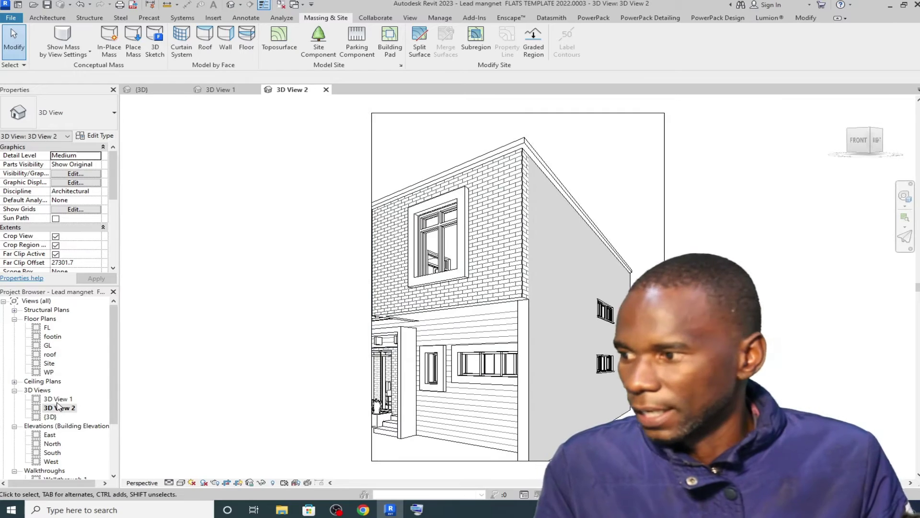
Step: Return to 3D View 1 and set its visual style to Consistent Colors
double_click(57, 398)
scroll(386, 296, "up", 3)
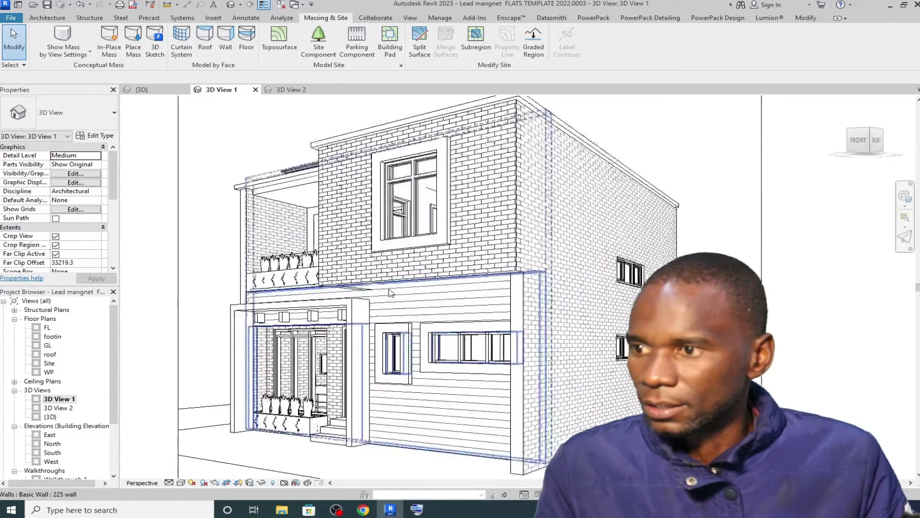
scroll(386, 295, "down", 4)
left_click(181, 483)
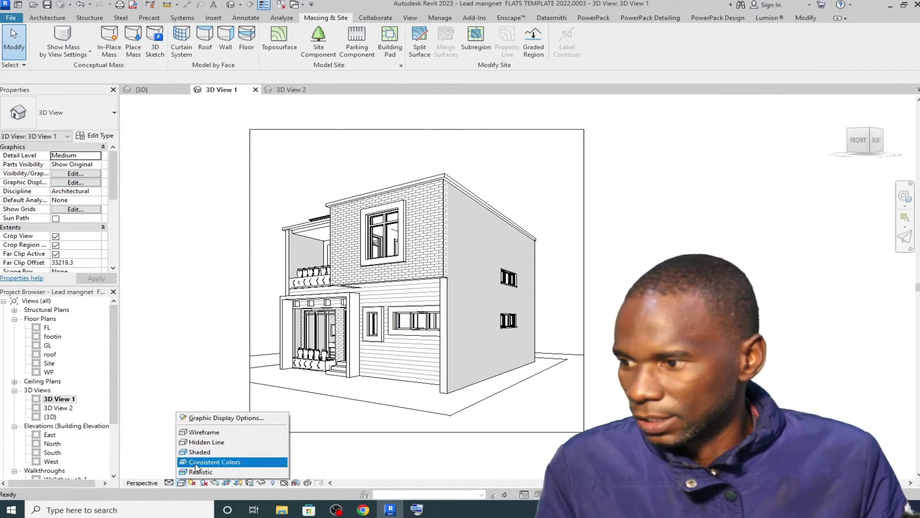
left_click(211, 462)
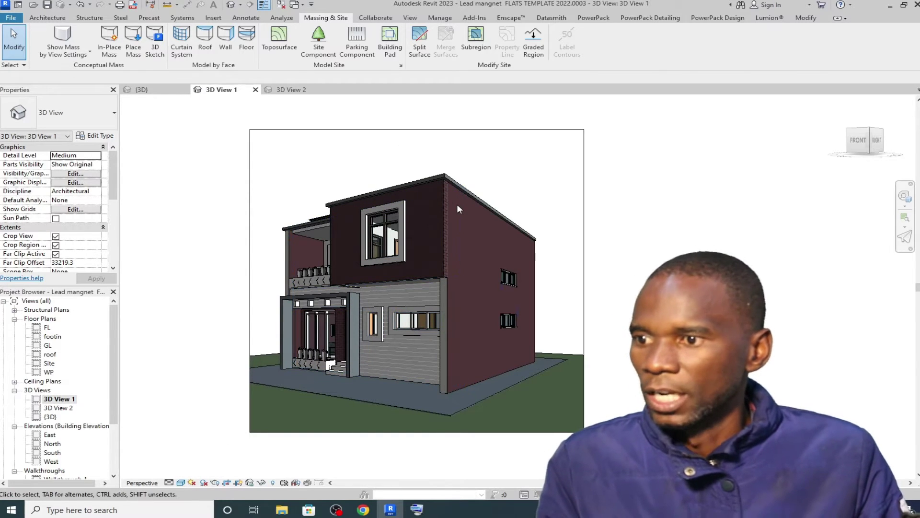
Step: Adjust the camera angle of 3D View 1 around the house and switch back to the {3D} view
left_click(432, 201)
middle_click_drag(433, 201, 401, 178, "shift")
key("Escape")
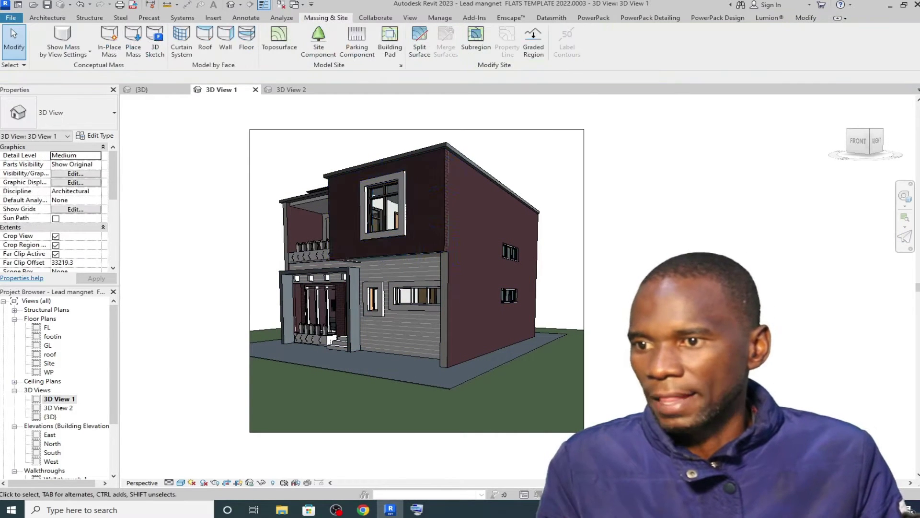
double_click(51, 417)
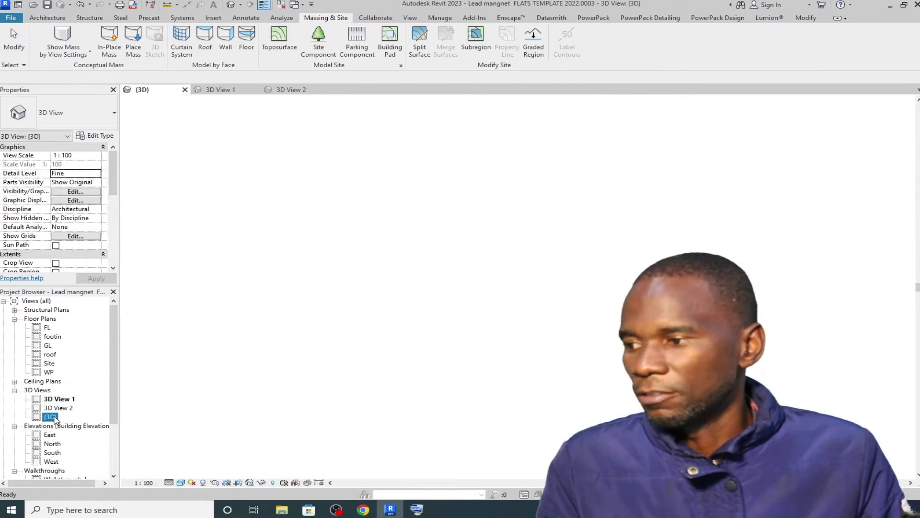
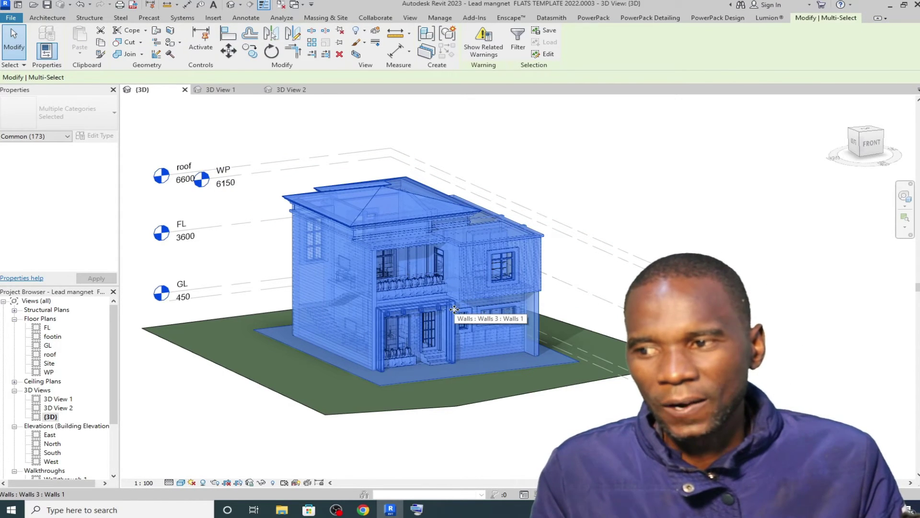
Step: Select the whole house in the {3D} view and open the category filter for the selection
left_click_drag(223, 123, 623, 421)
left_click_drag(671, 439, 470, 309)
key("Escape")
left_click_drag(232, 119, 443, 330)
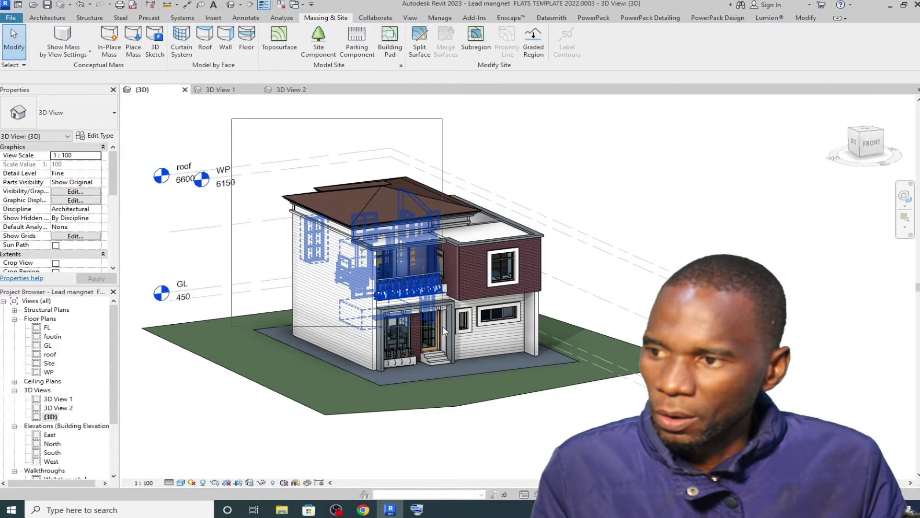
left_click_drag(443, 329, 630, 357)
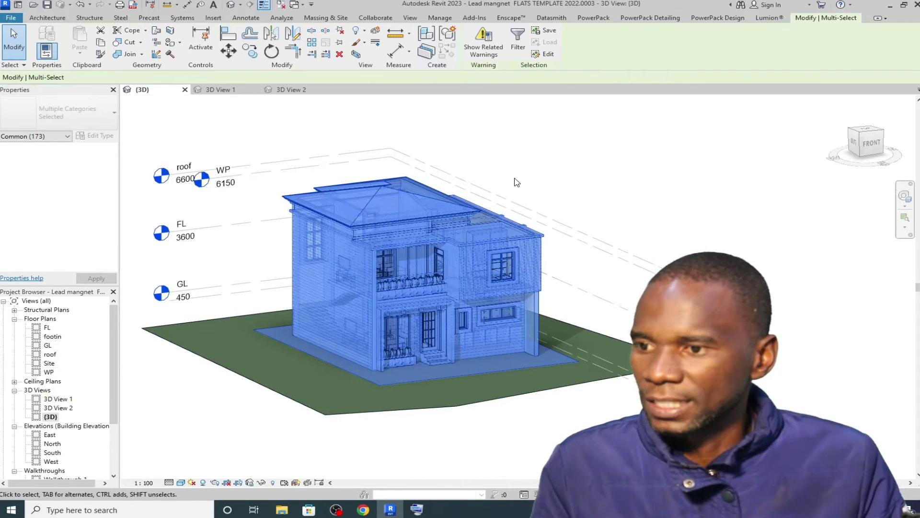
left_click(522, 42)
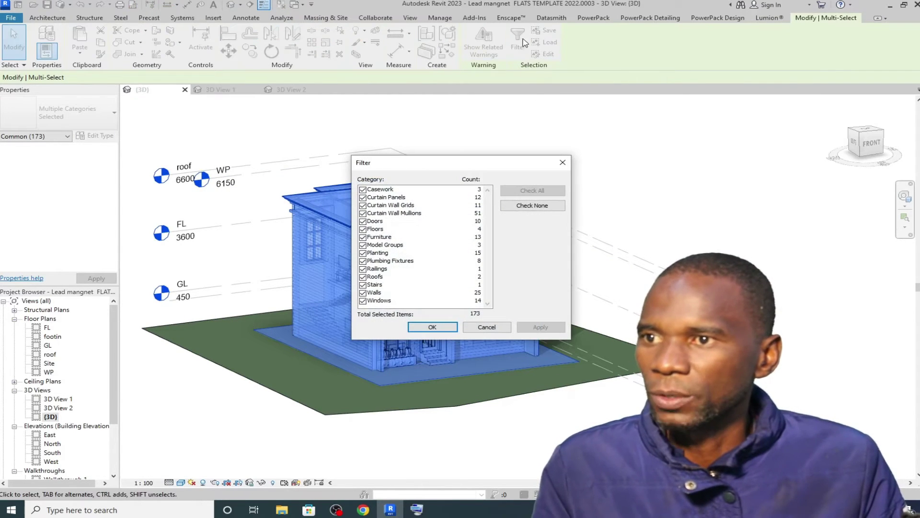
left_click_drag(413, 166, 449, 99)
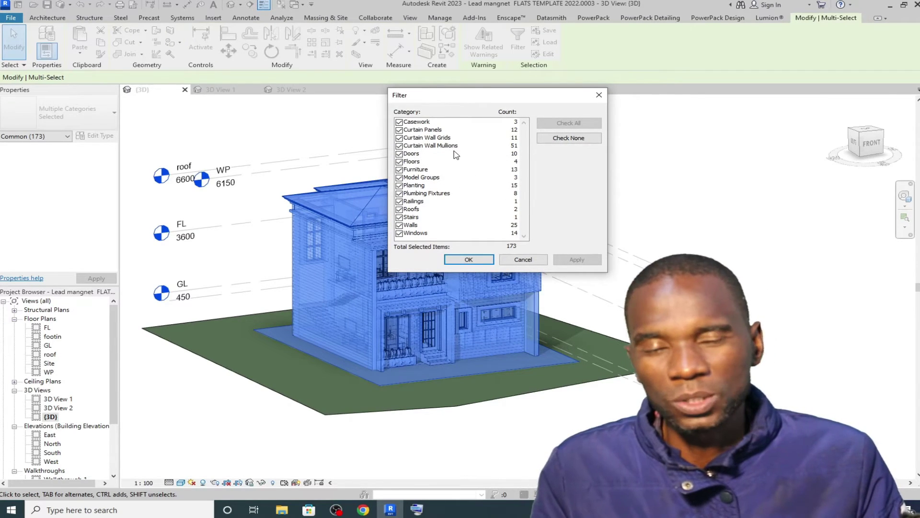
left_click_drag(479, 95, 542, 28)
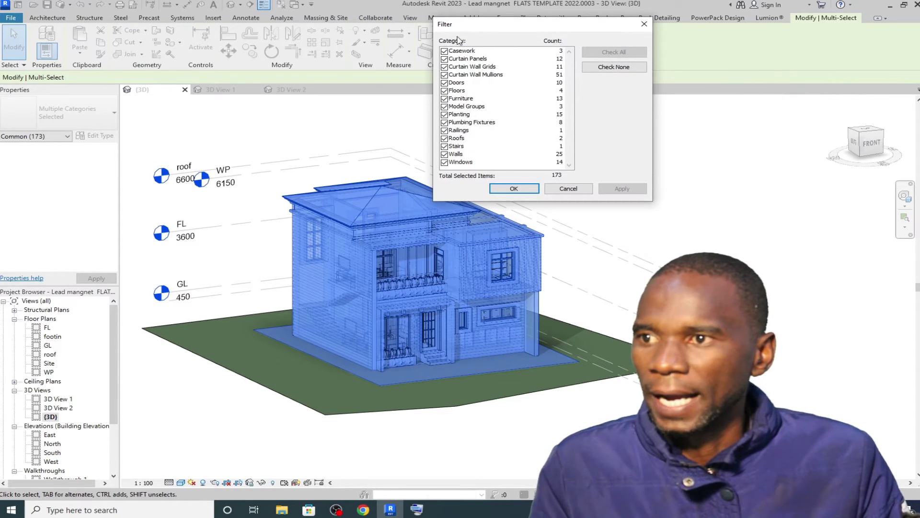
Step: Filter the house selection down to only Plumbing Fixtures and Furniture, inspect the selected elements, and clear the selection
left_click(615, 67)
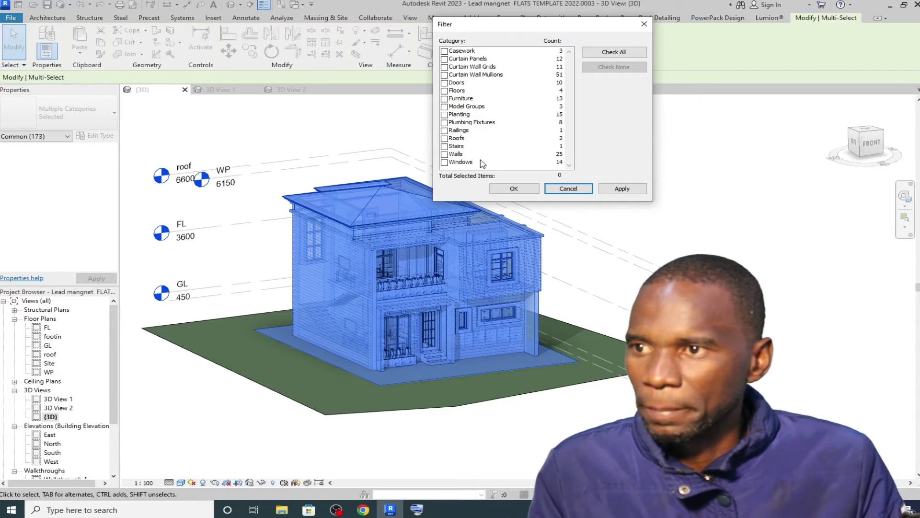
left_click(451, 124)
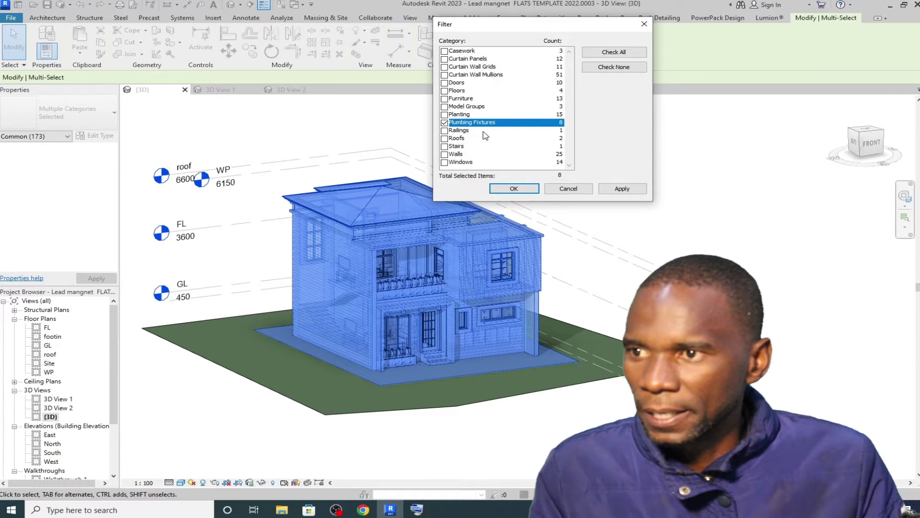
left_click(445, 99)
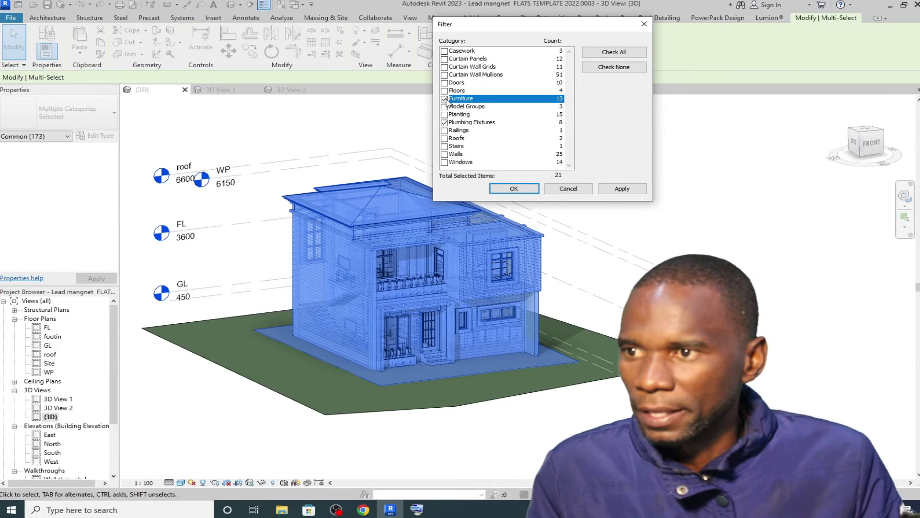
left_click(621, 189)
left_click(513, 189)
scroll(500, 320, "up", 2)
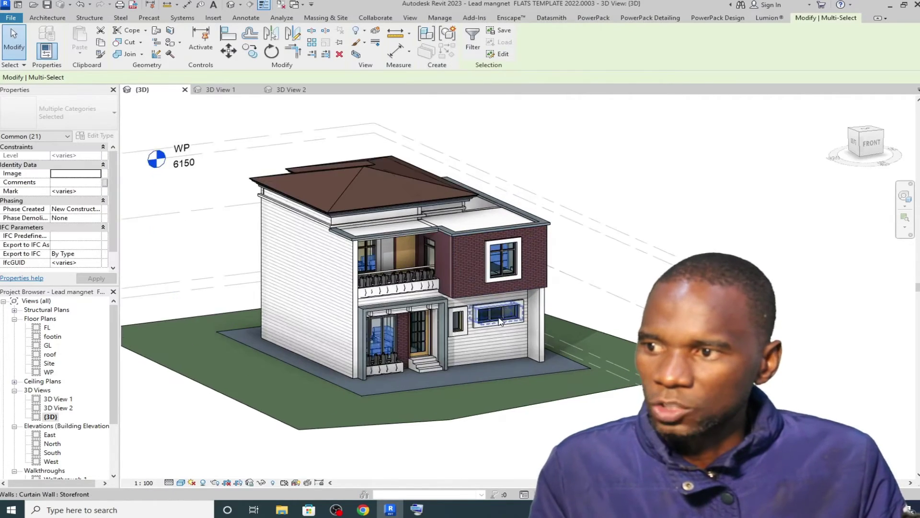
scroll(499, 320, "up", 3)
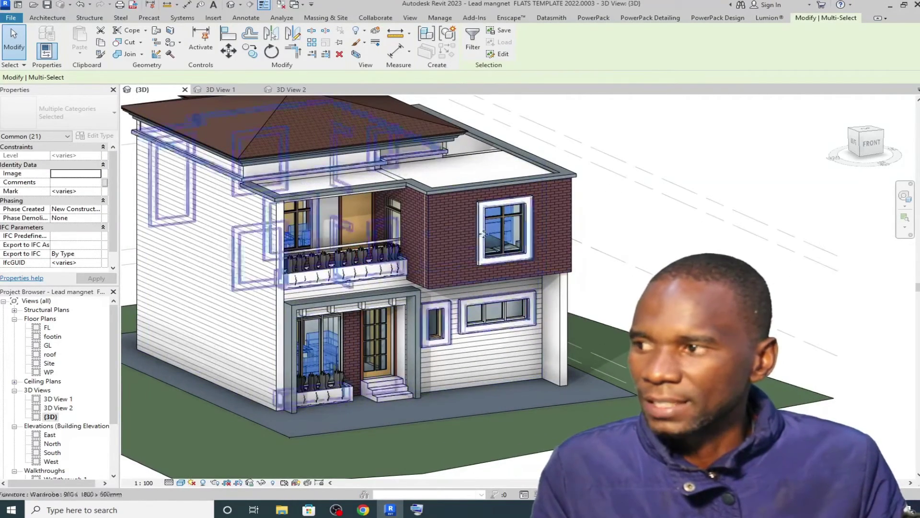
scroll(483, 234, "down", 3)
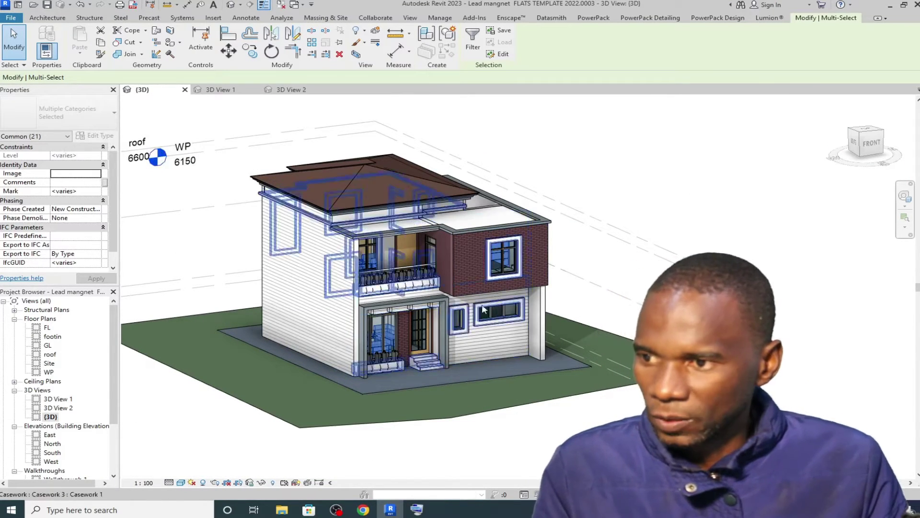
left_click(676, 196)
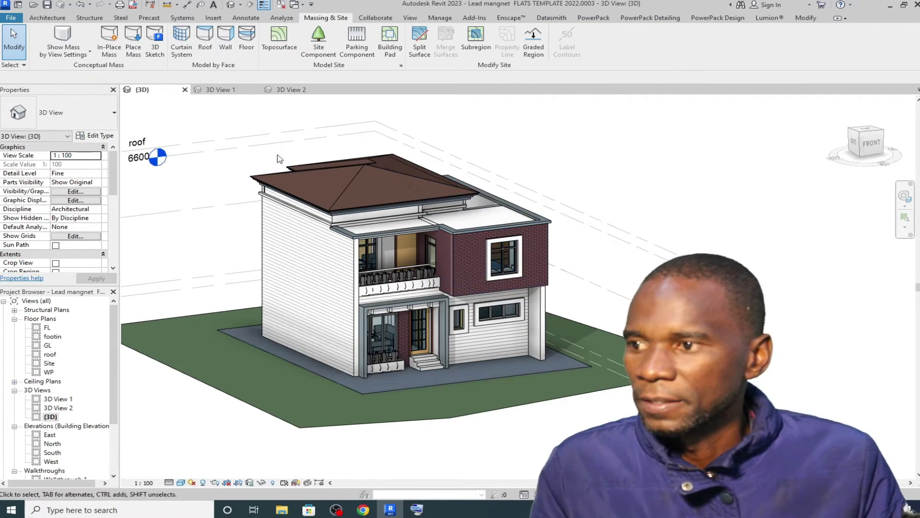
Step: Reselect the house and filter Plumbing Fixtures, Furniture and Floors out of the selection, keeping all other categories
left_click_drag(209, 110, 586, 325)
left_click(517, 43)
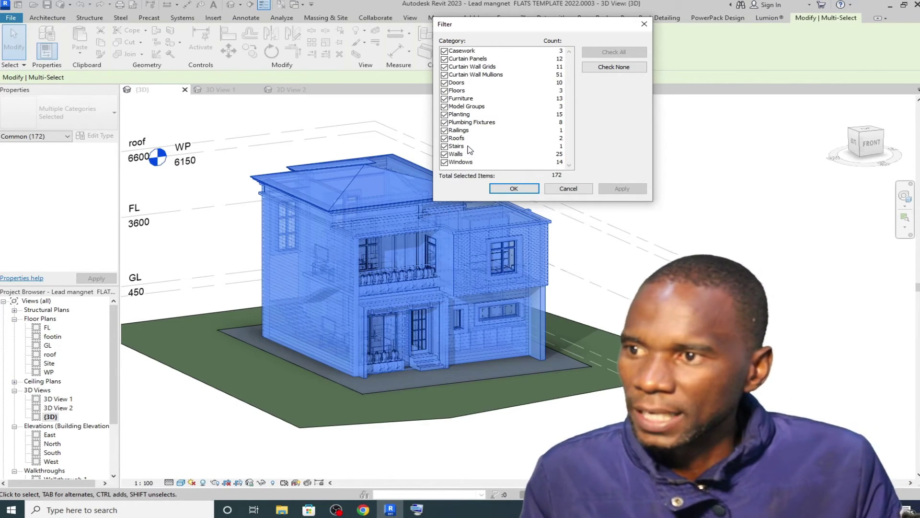
left_click(444, 123)
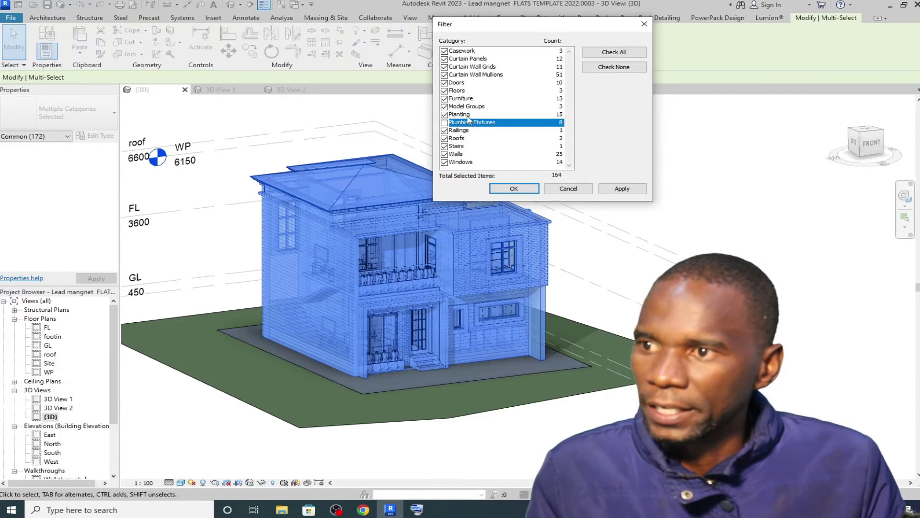
left_click(445, 99)
left_click(445, 91)
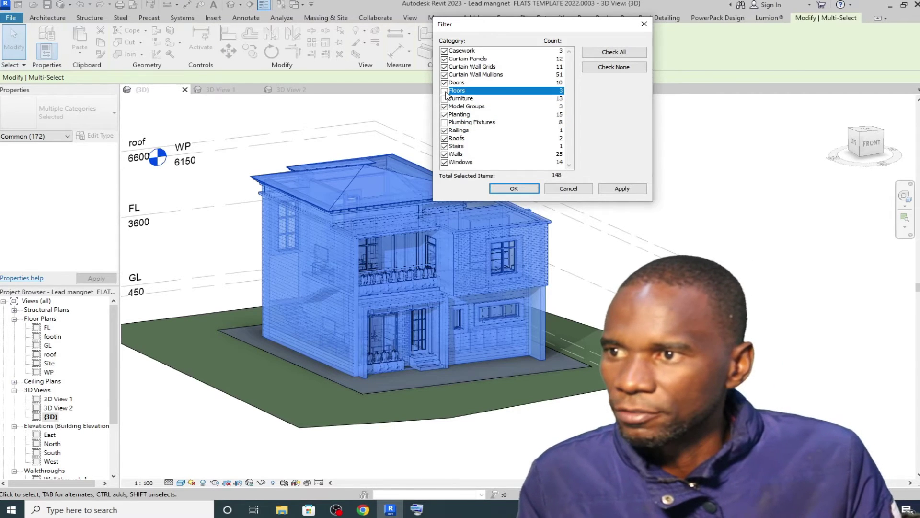
left_click(618, 188)
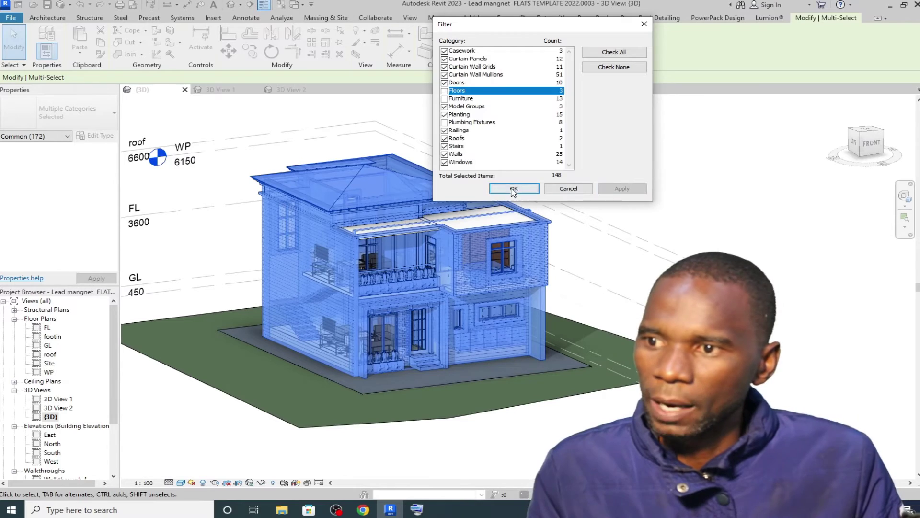
left_click(514, 188)
scroll(430, 274, "up", 1)
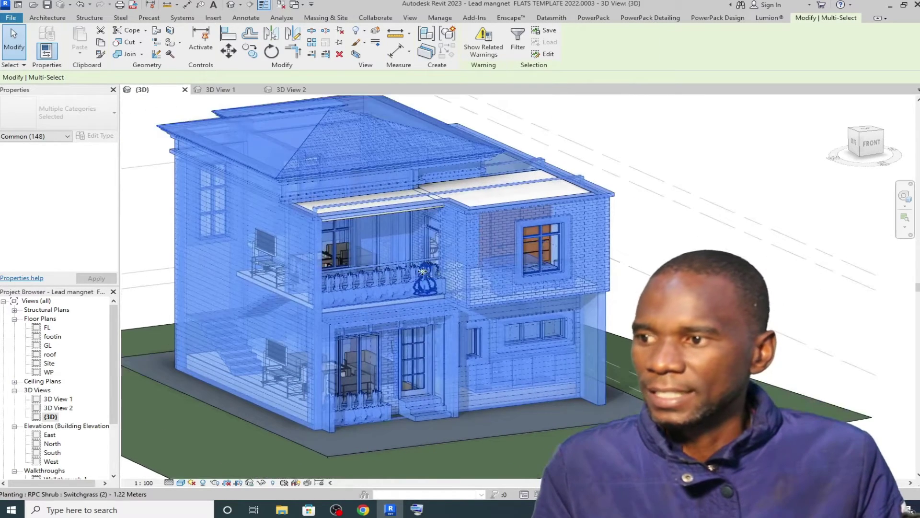
scroll(463, 309, "down", 1)
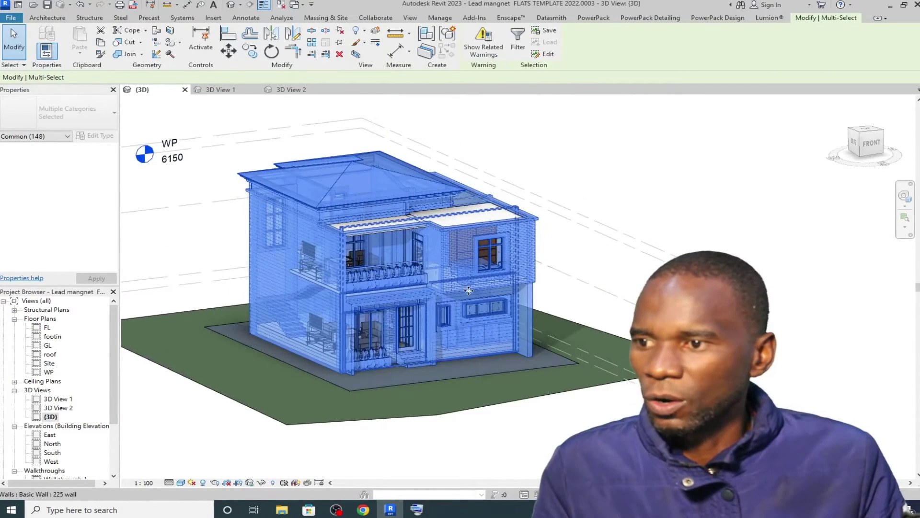
scroll(479, 337, "up", 5)
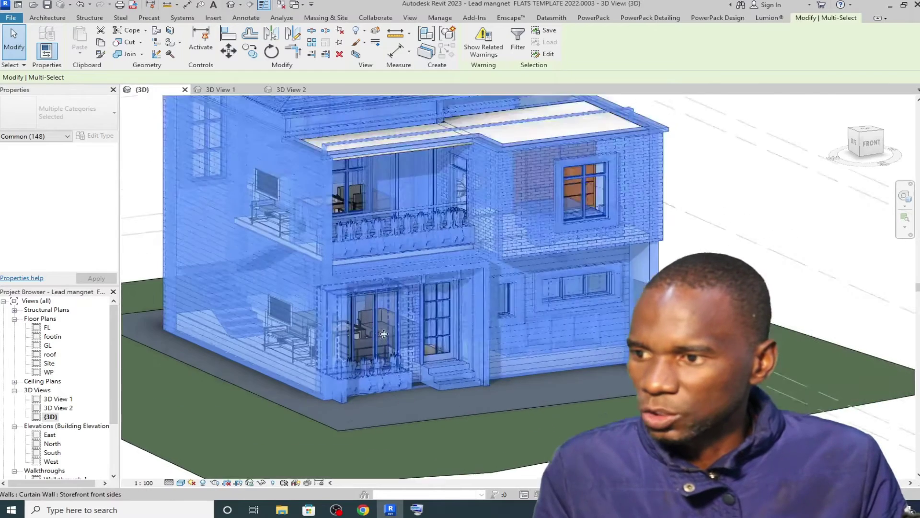
scroll(479, 206, "down", 5)
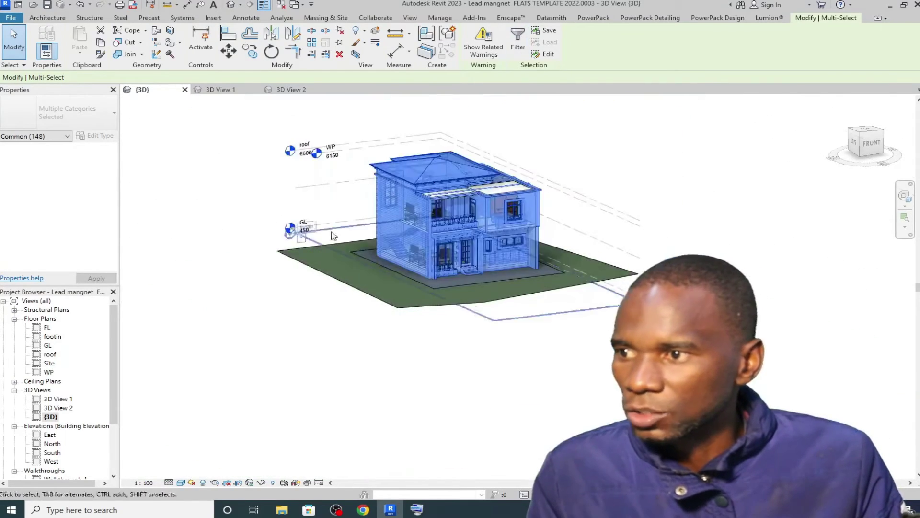
Step: Select the whole house again and filter the selection to only Furniture, Plumbing Fixtures and Floors
left_click(326, 18)
left_click(344, 120)
left_click_drag(342, 116, 600, 345)
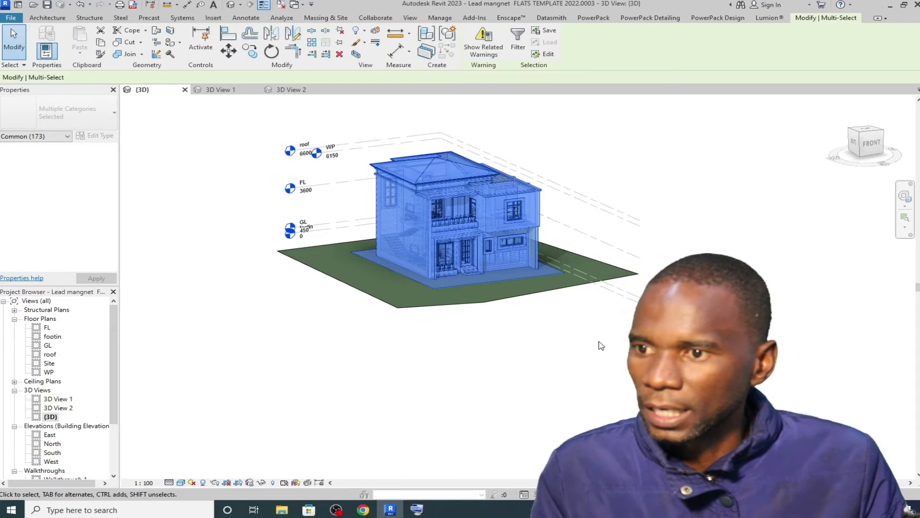
left_click(521, 58)
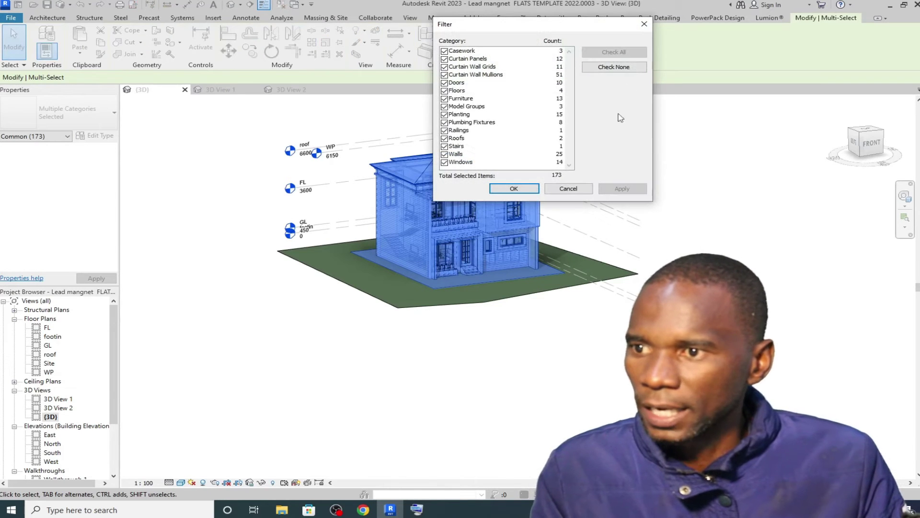
left_click(614, 67)
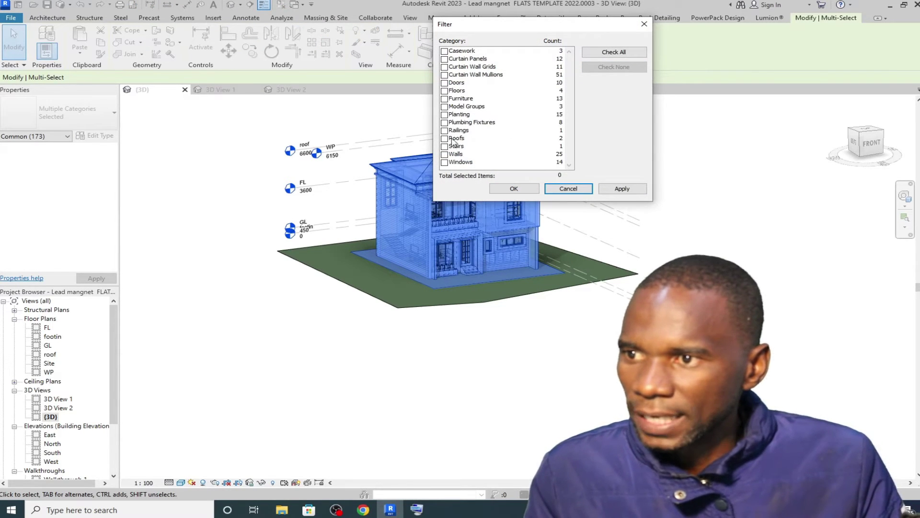
left_click(445, 99)
left_click(445, 123)
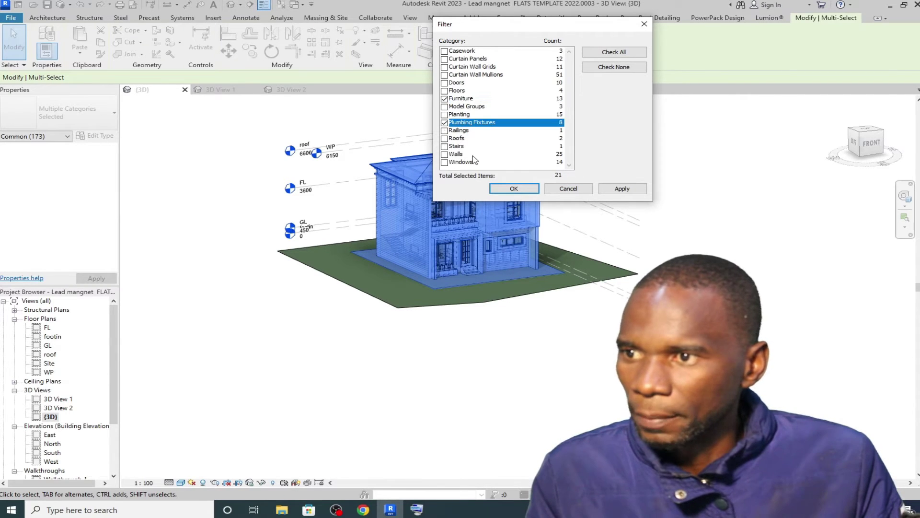
left_click(445, 91)
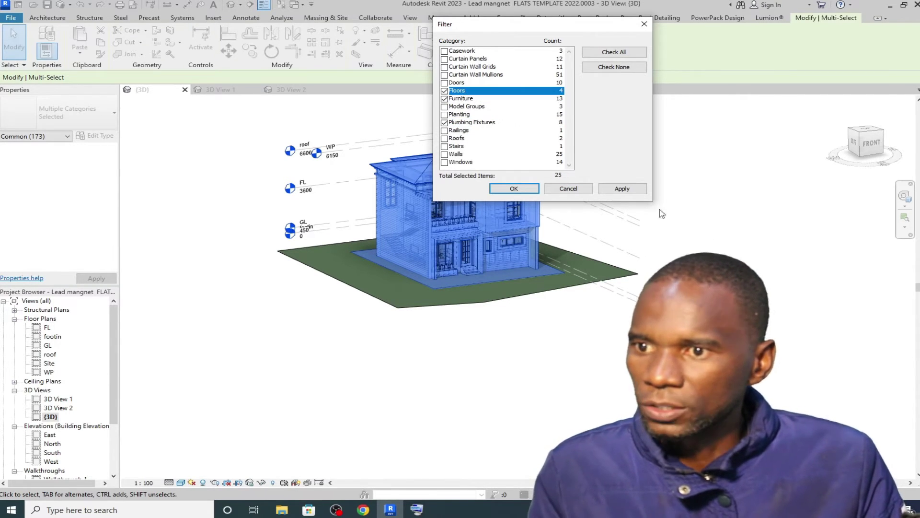
left_click(622, 188)
left_click(513, 188)
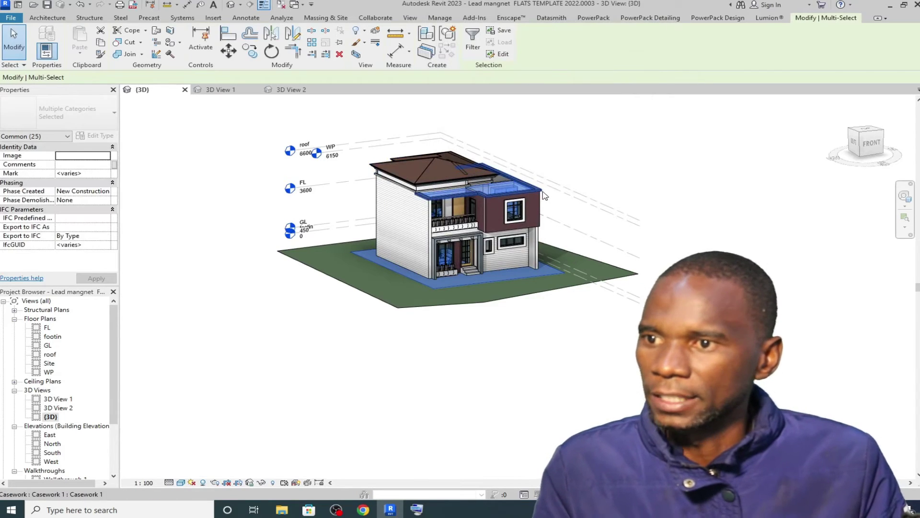
Step: Temporarily isolate the selected floors, furniture and plumbing fixtures in the {3D} view and clear the selection
scroll(545, 195, "up", 4)
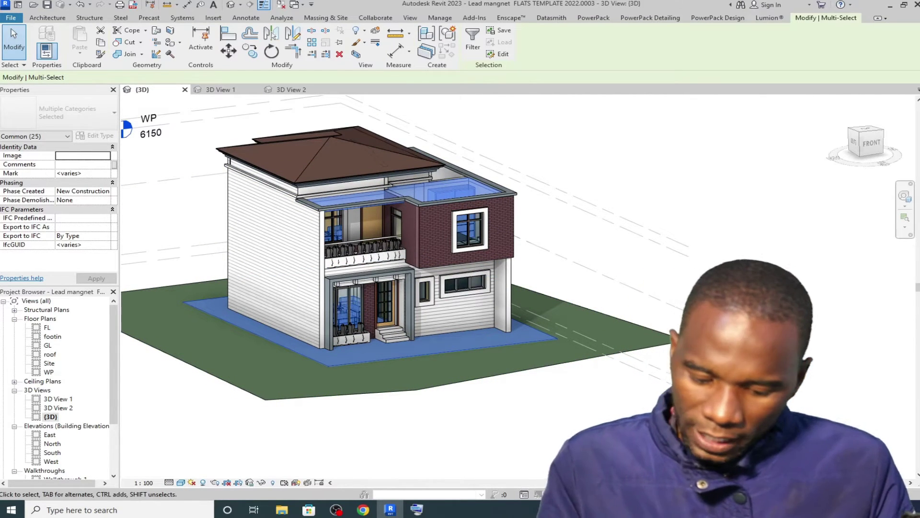
key("h")
key("i")
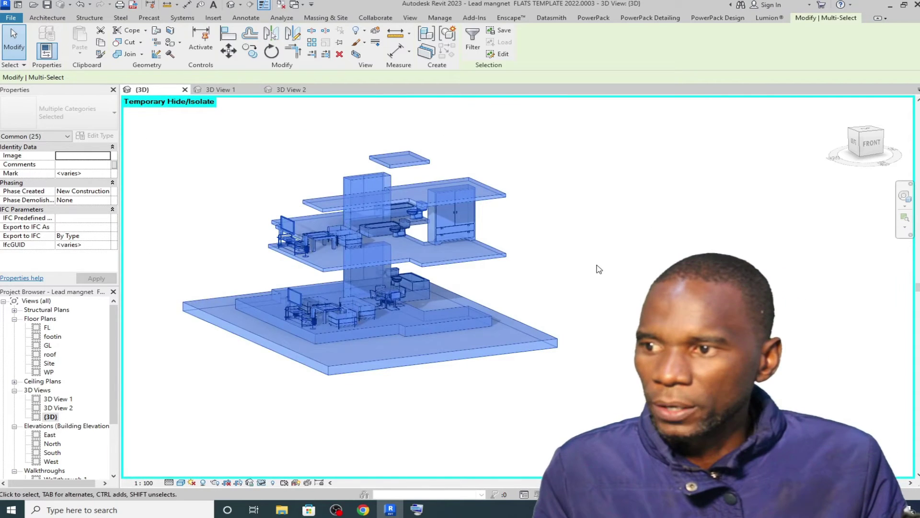
key("Escape")
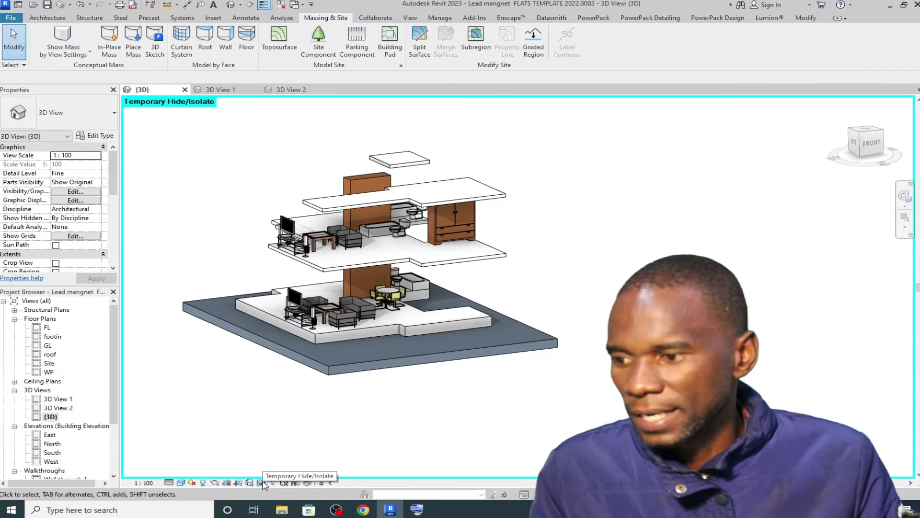
Step: Examine the isolated floors, furniture and plumbing fixtures up close and from a lower orbit angle
scroll(372, 335, "up", 3)
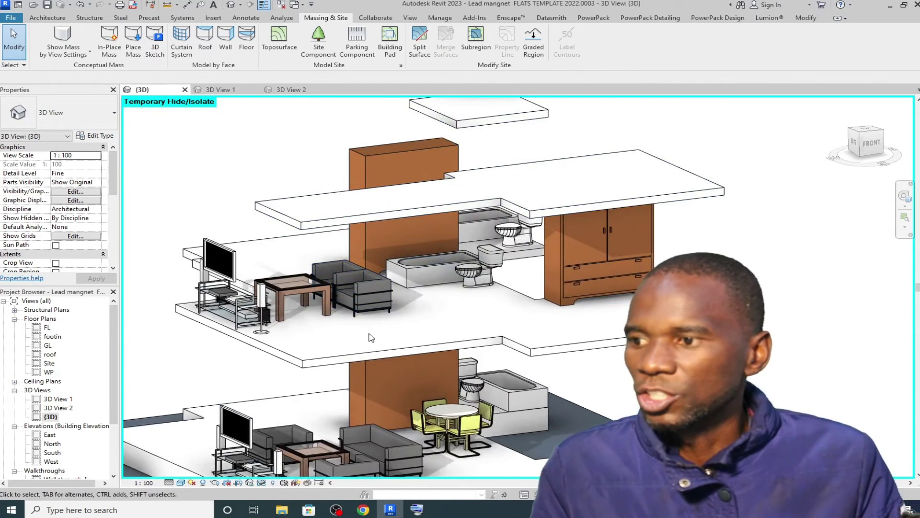
scroll(379, 366, "down", 2)
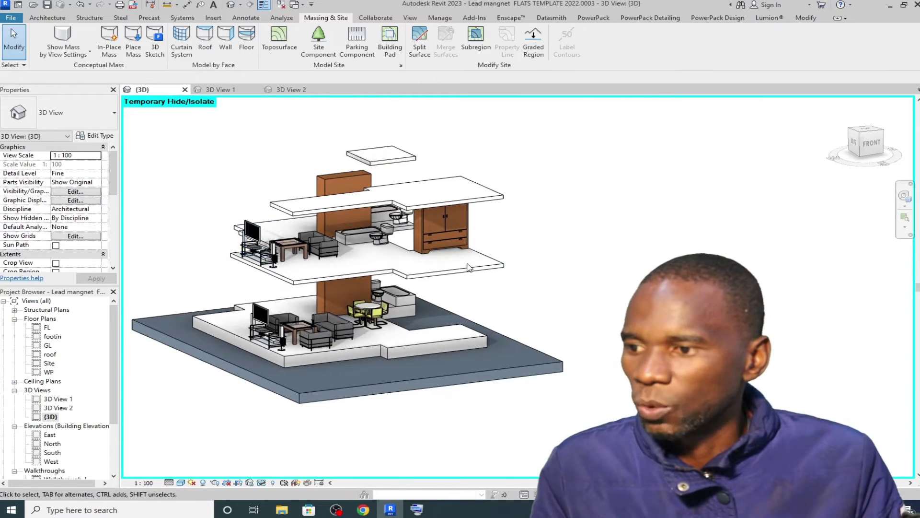
left_click(905, 197)
left_click_drag(443, 299, 480, 307)
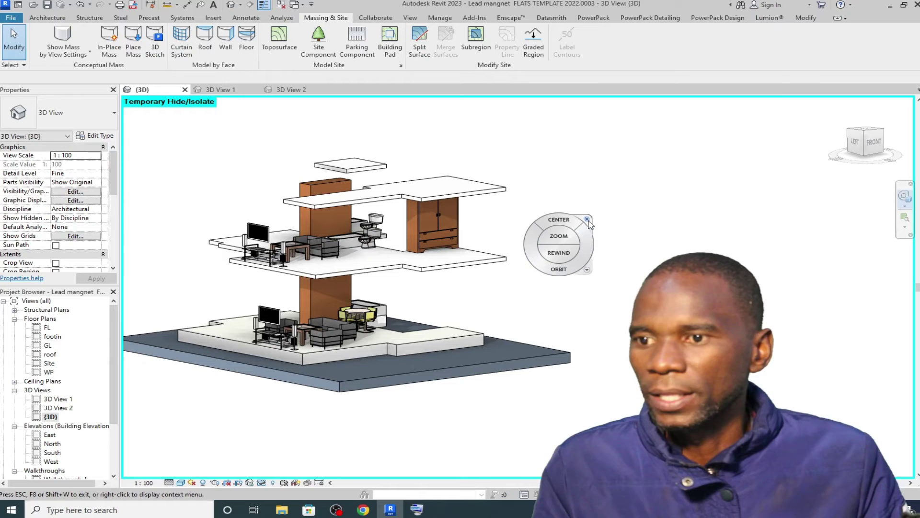
key("Escape")
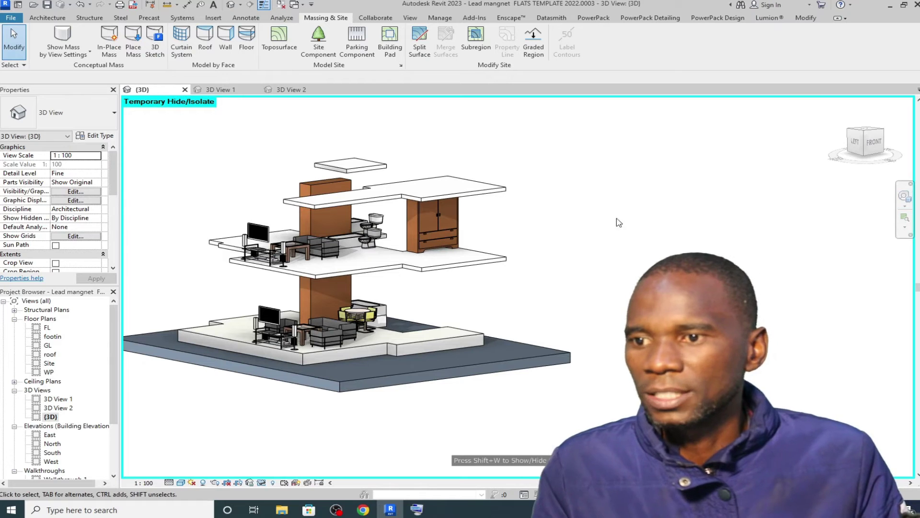
Step: Temporarily hide the topmost floor slab above the wardrobe in the isolated {3D} view
left_click(473, 187)
key("Escape")
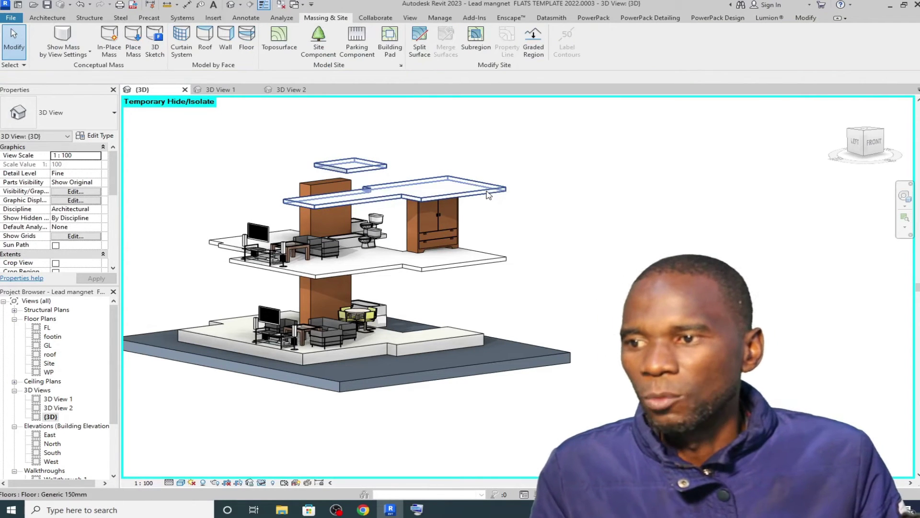
left_click(498, 190)
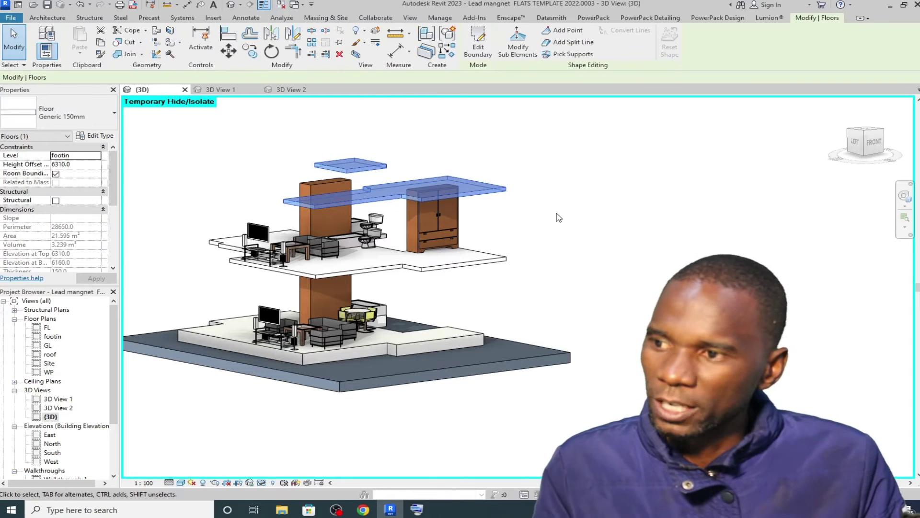
left_click(551, 216)
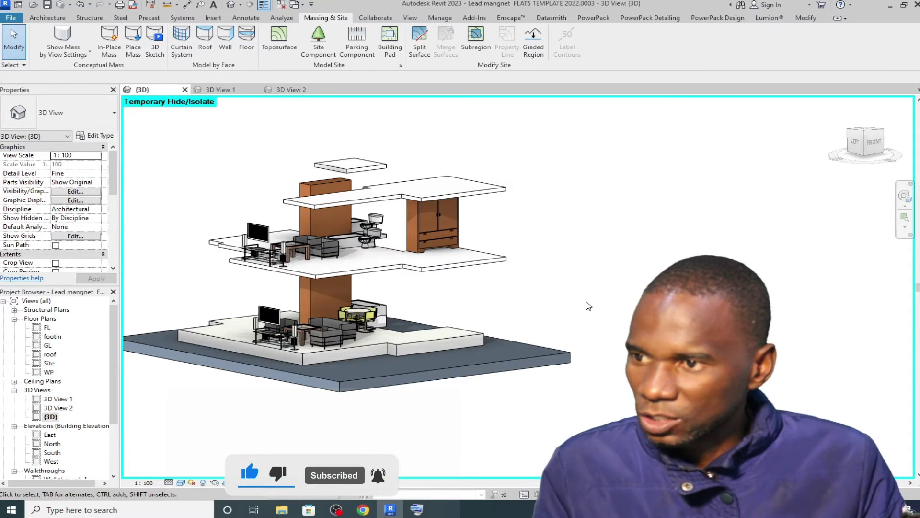
left_click(502, 193)
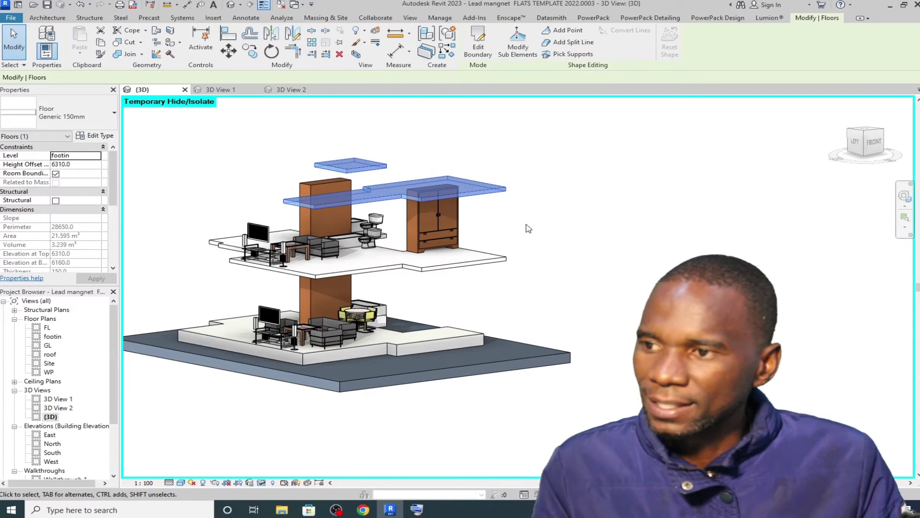
key("Delete")
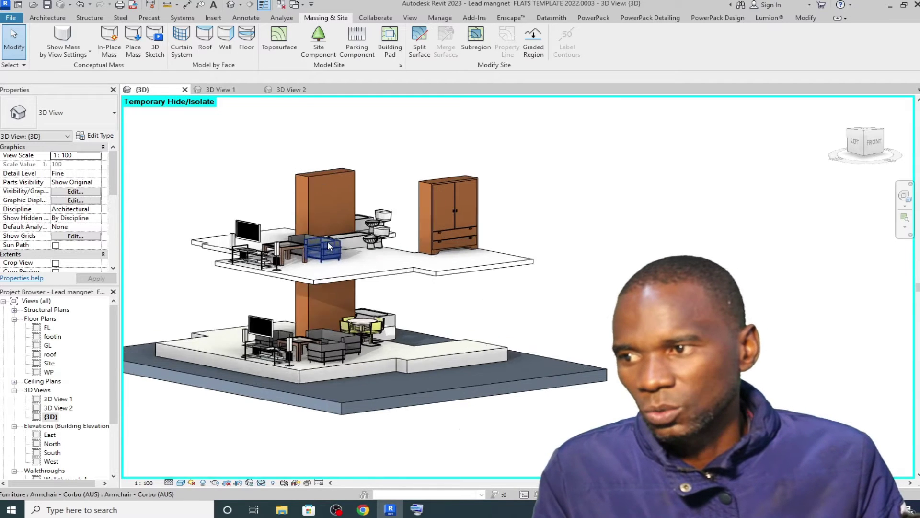
Step: Temporarily hide the large Generic Floor - 400mm base slab beneath the ground floor
scroll(327, 241, "up", 2)
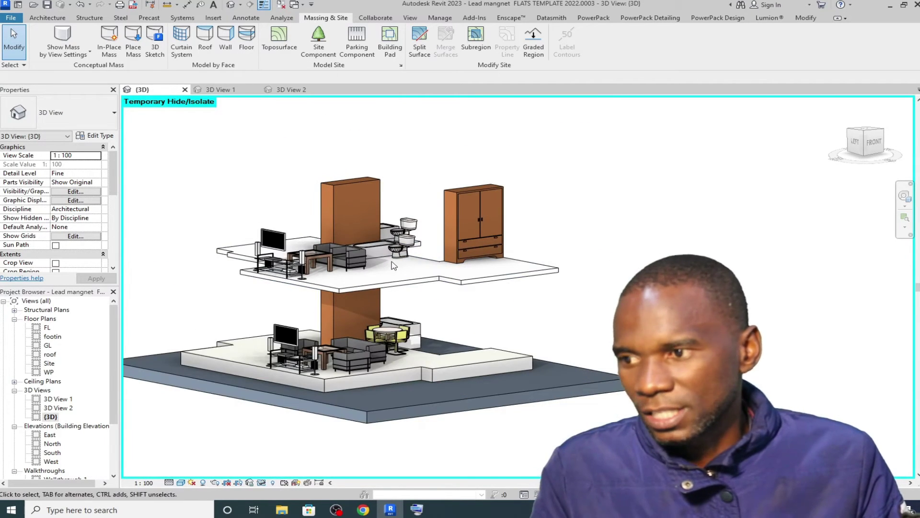
scroll(279, 345, "up", 2)
scroll(278, 340, "down", 3)
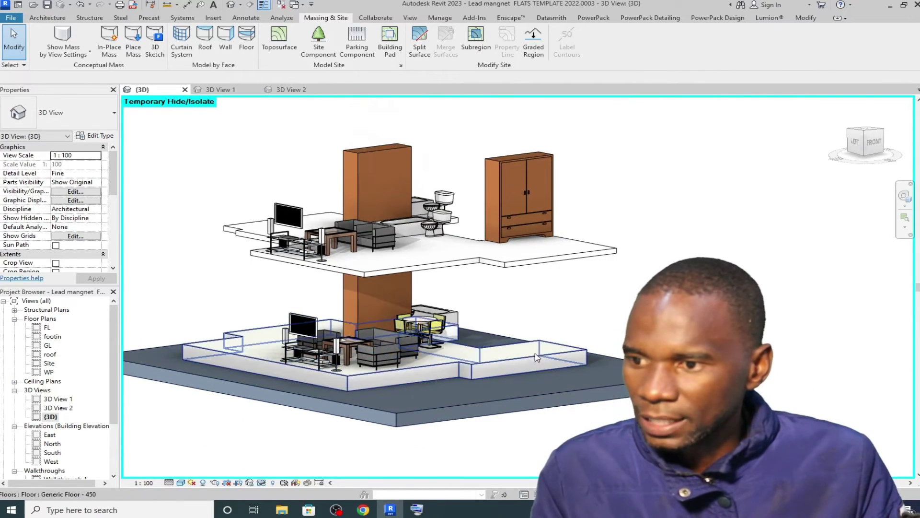
left_click(542, 396)
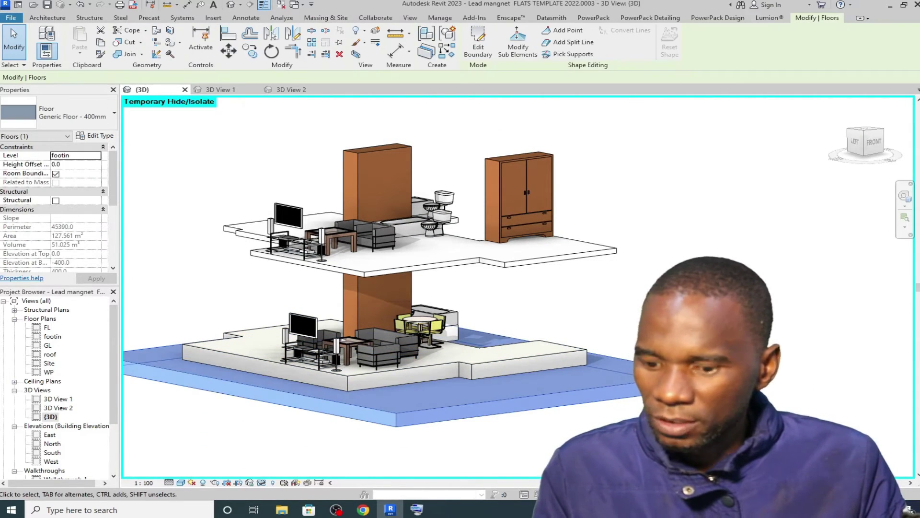
key("Delete")
Step: Examine the furniture and plumbing fixtures on the two remaining floor slabs, up close and as a whole
scroll(402, 225, "up", 3)
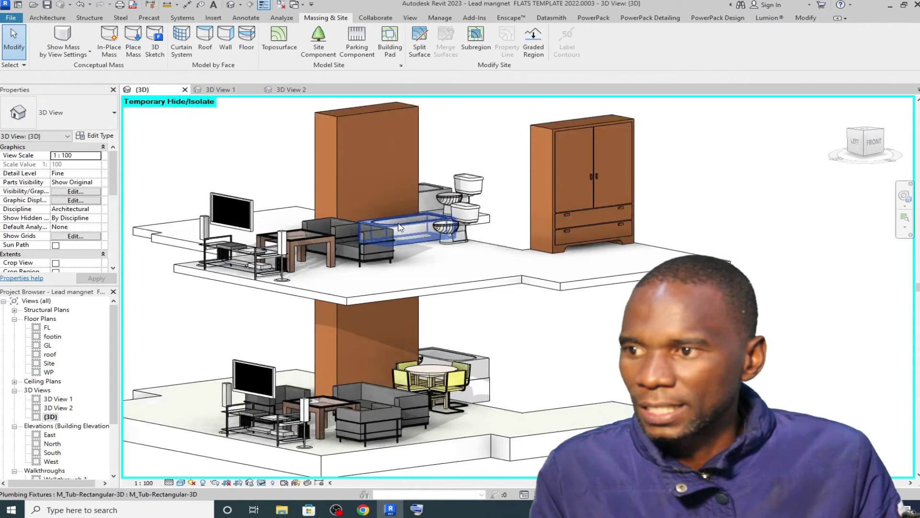
scroll(403, 225, "down", 3)
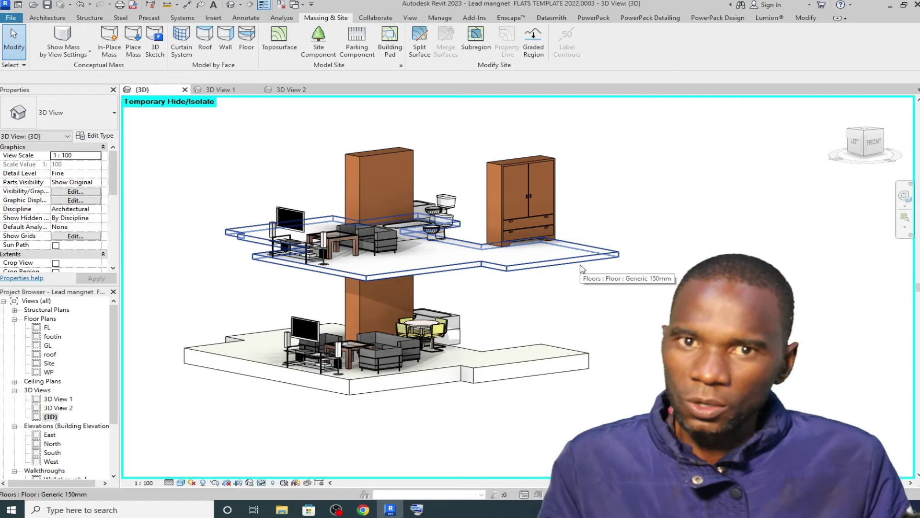
scroll(534, 228, "up", 2)
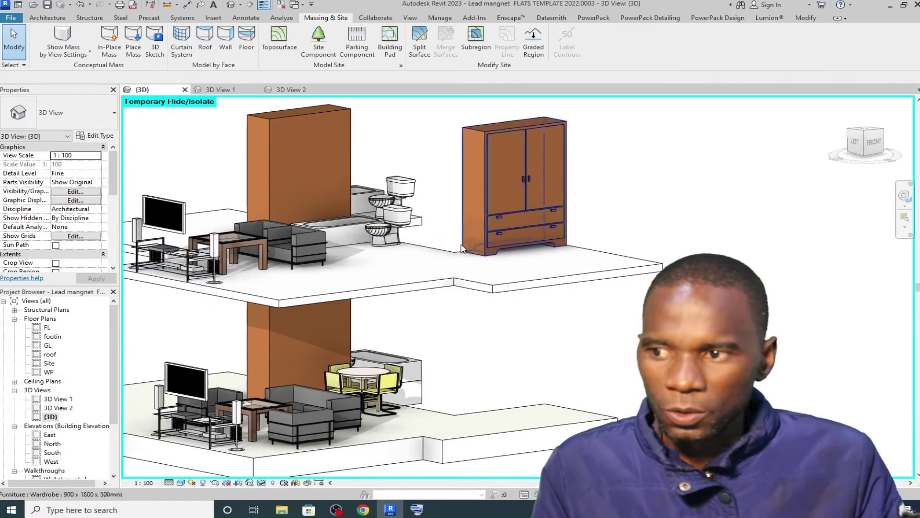
scroll(384, 167, "down", 2)
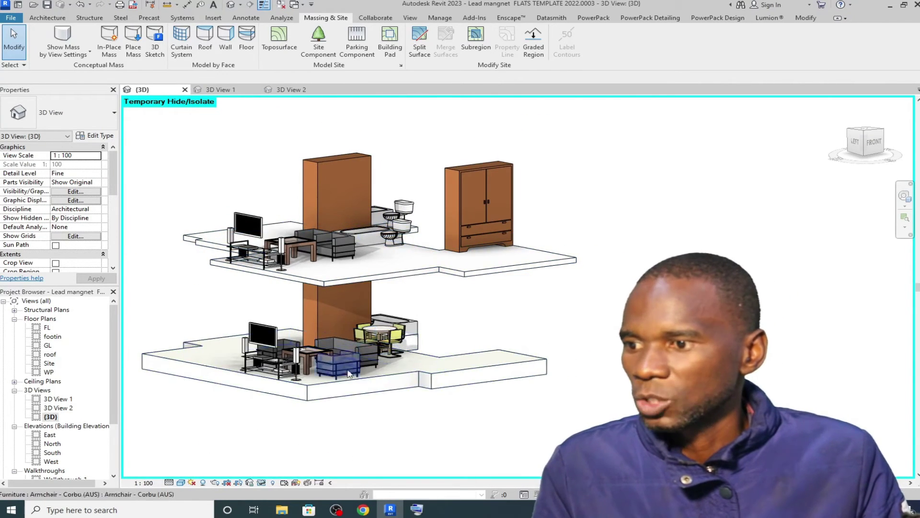
scroll(315, 362, "up", 3)
scroll(404, 356, "down", 2)
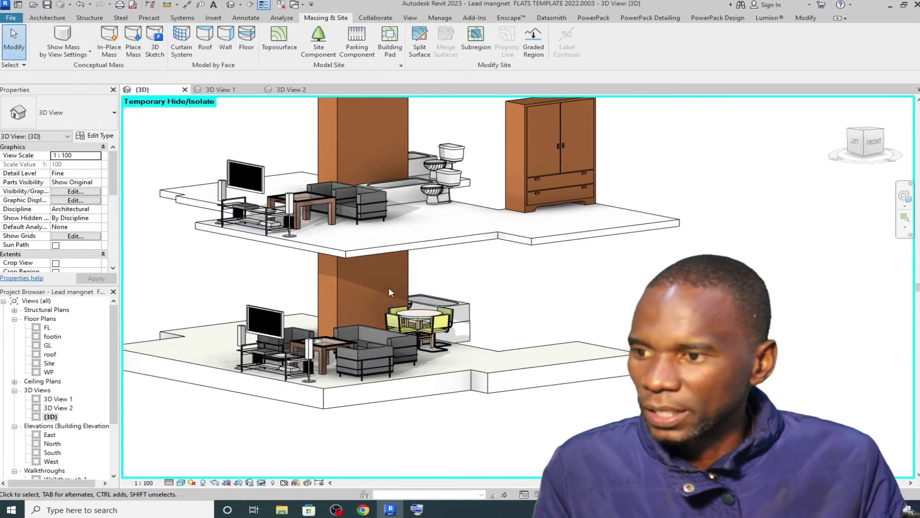
scroll(390, 287, "up", 1)
scroll(395, 282, "down", 2)
scroll(354, 247, "up", 5)
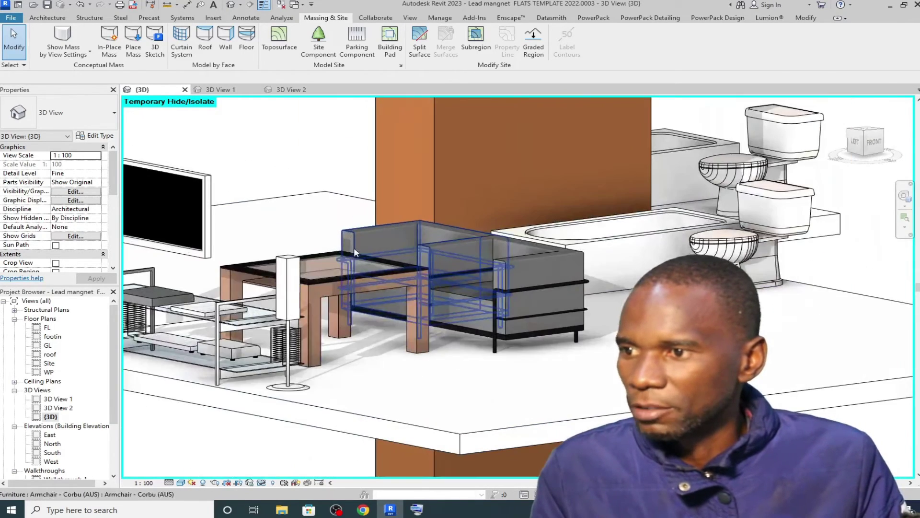
scroll(332, 319, "down", 3)
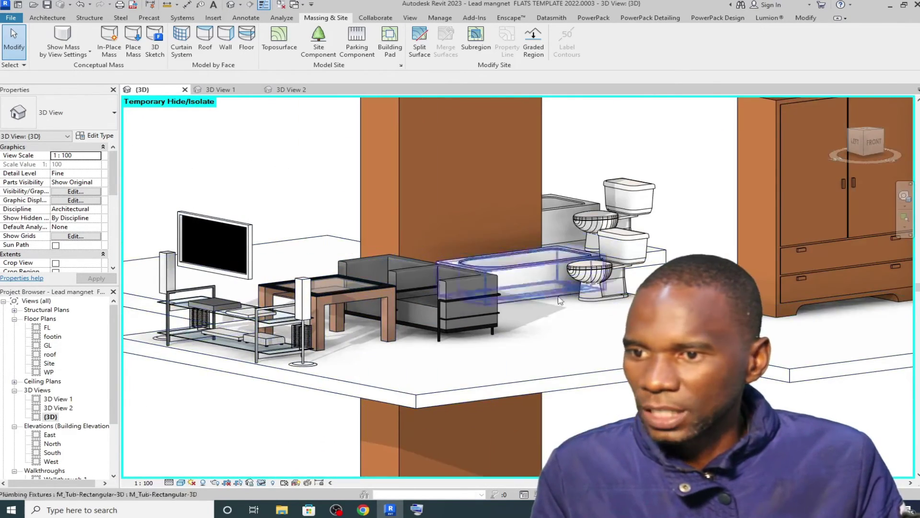
scroll(366, 283, "down", 3)
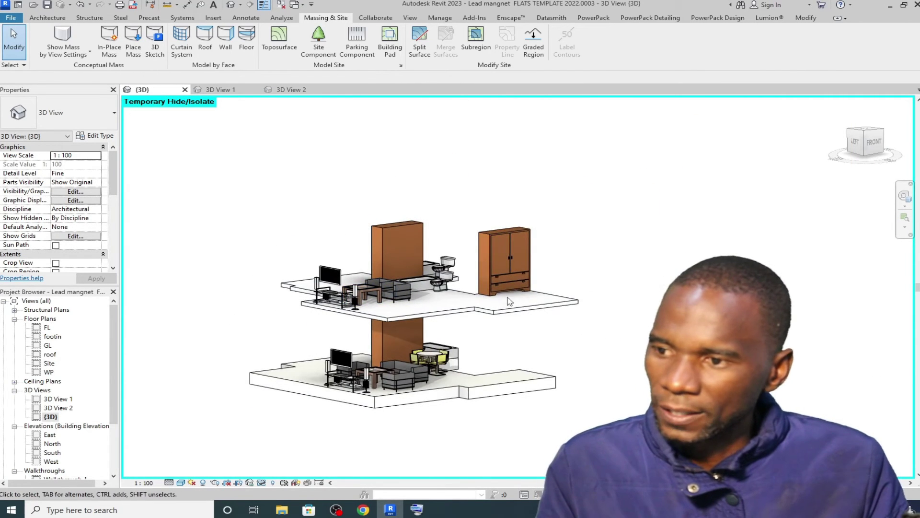
scroll(509, 301, "up", 1)
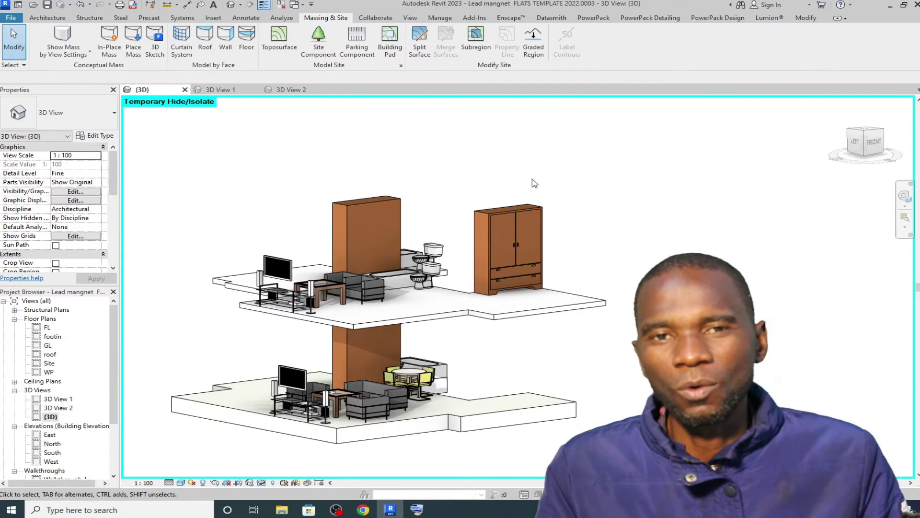
scroll(403, 177, "down", 1)
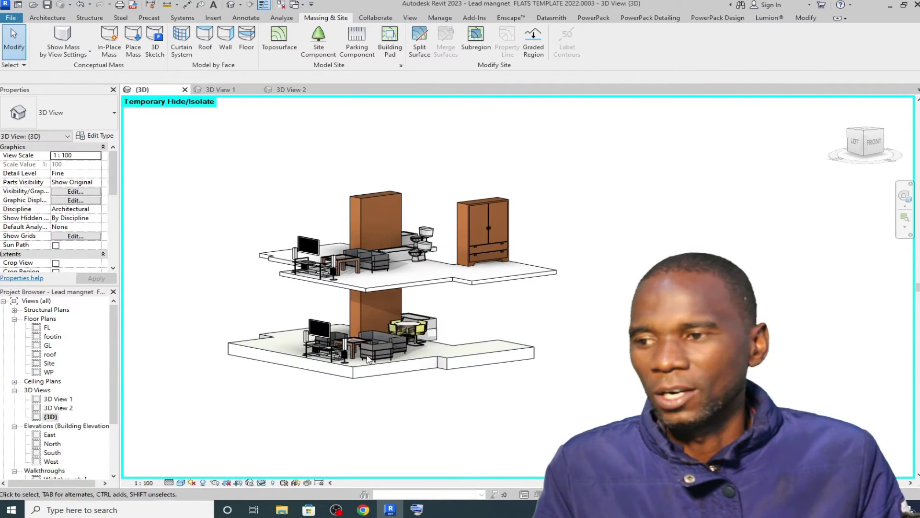
Step: Reset the temporary hide/isolate in the {3D} view and look over the complete house exterior
left_click(262, 483)
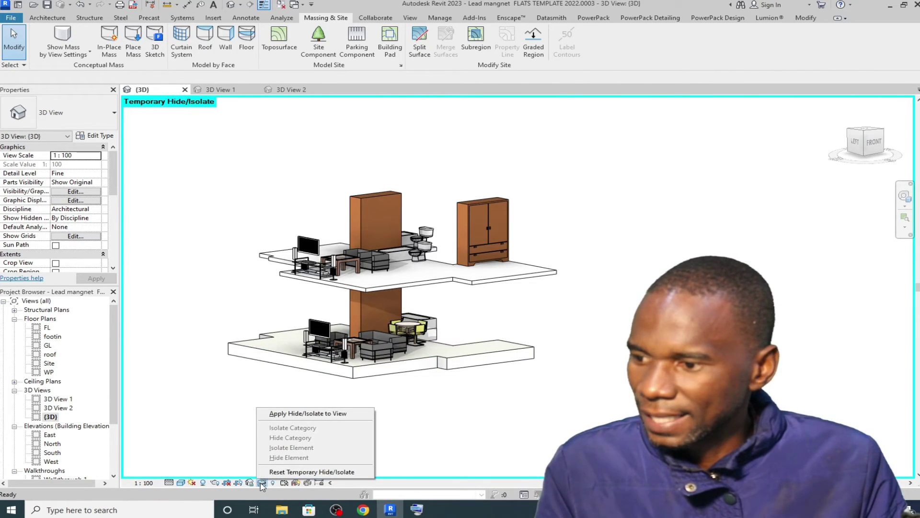
left_click(303, 472)
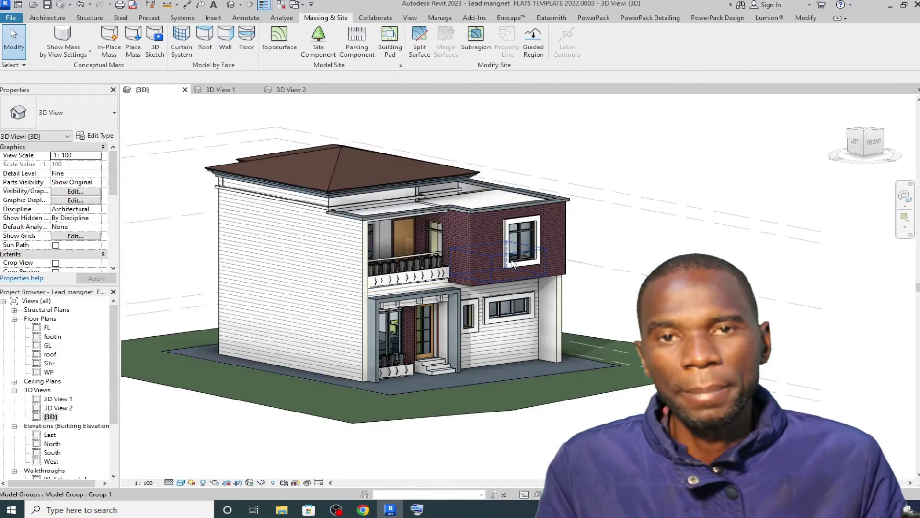
scroll(508, 259, "down", 3)
scroll(493, 244, "up", 5)
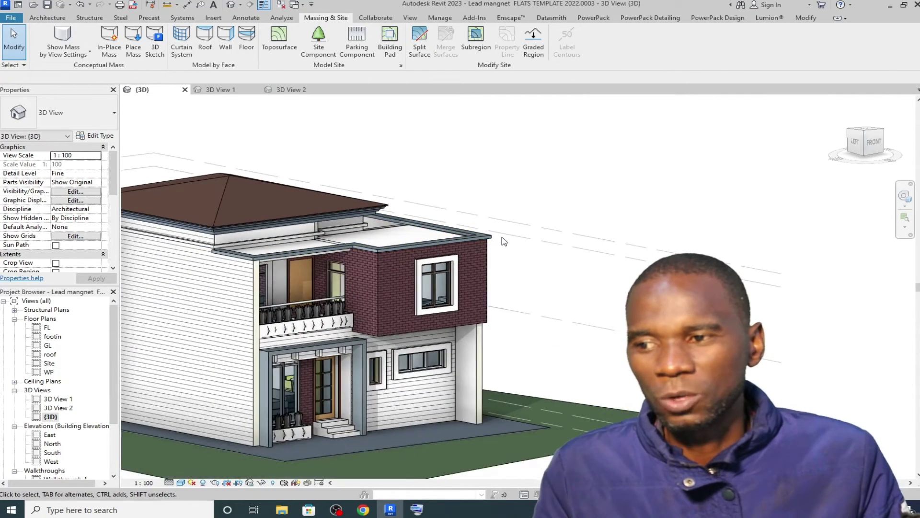
scroll(504, 241, "down", 2)
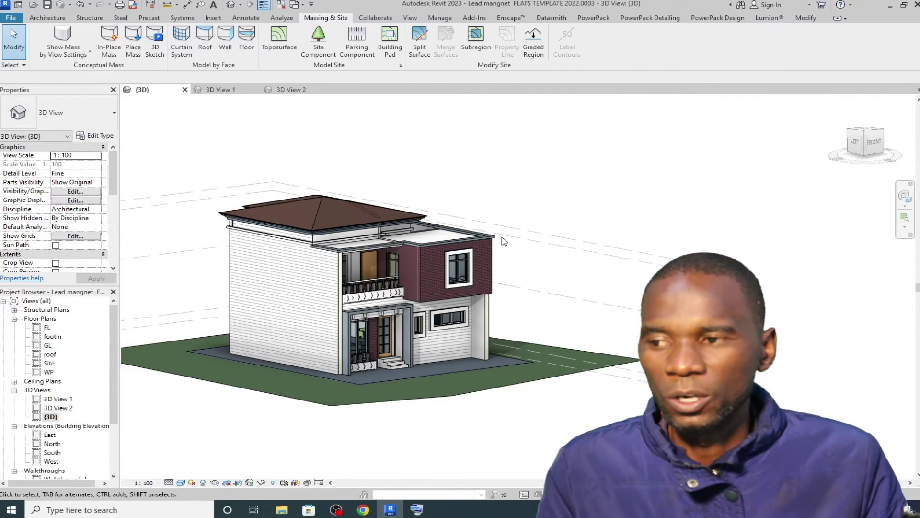
scroll(362, 266, "up", 4)
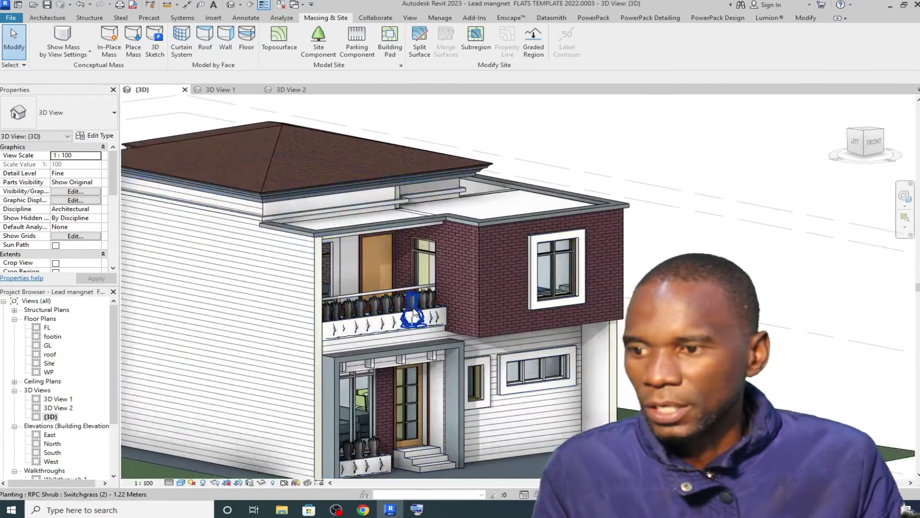
scroll(413, 312, "down", 3)
scroll(450, 340, "down", 3)
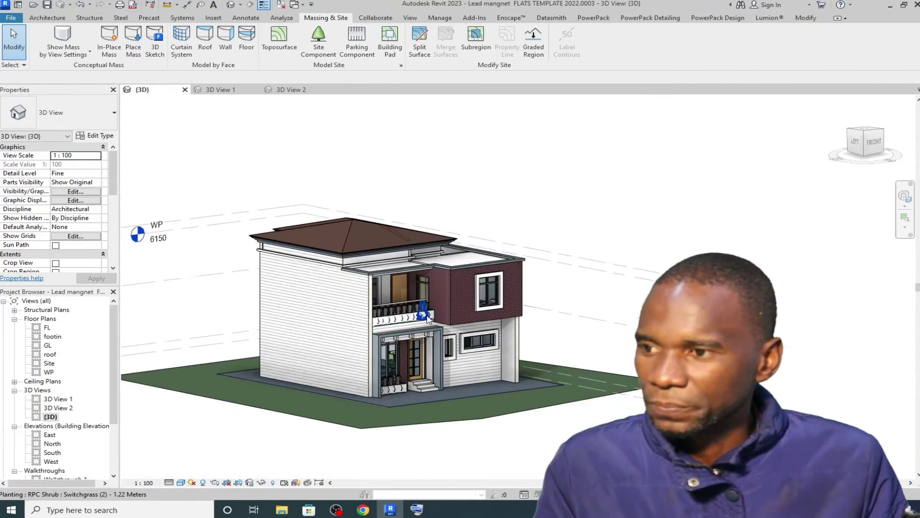
scroll(441, 366, "up", 2)
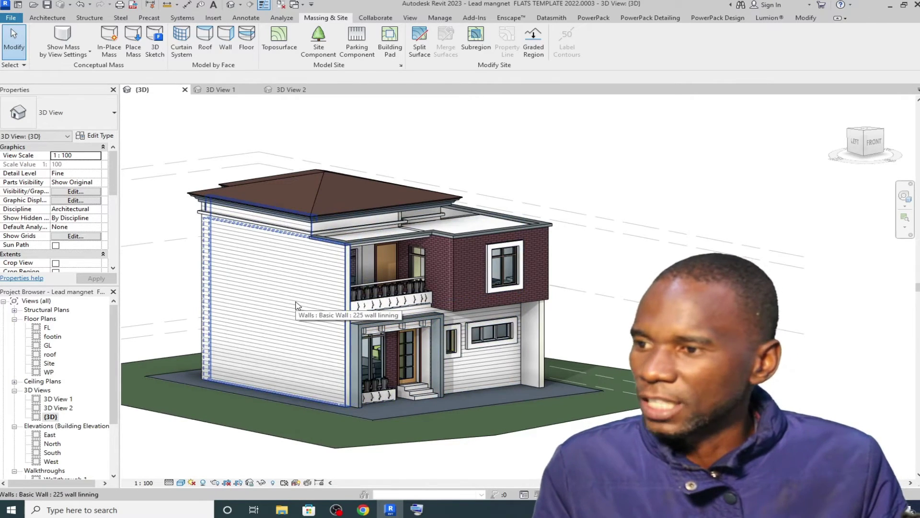
scroll(450, 408, "up", 3)
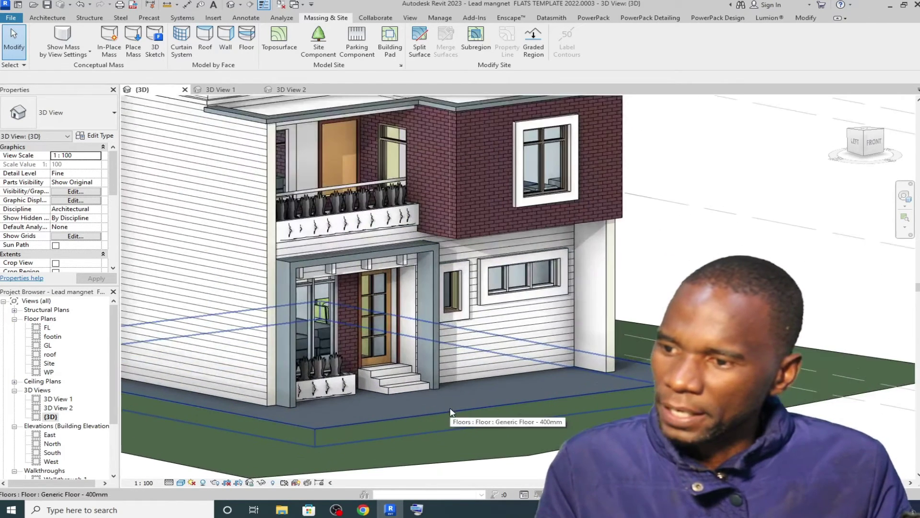
scroll(449, 408, "down", 4)
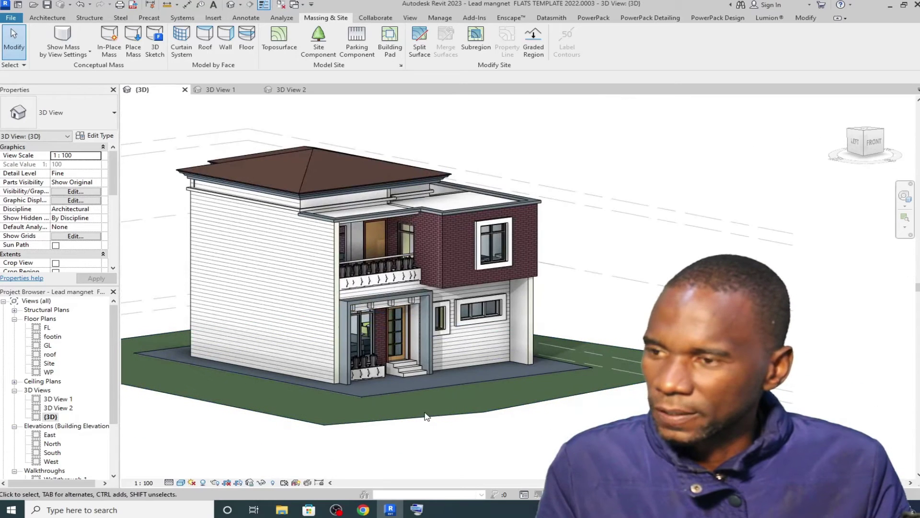
Step: Temporarily isolate the upper-storey front brick wall with the window opening, clear the selection and inspect the wall
scroll(543, 241, "up", 2)
left_click(542, 232)
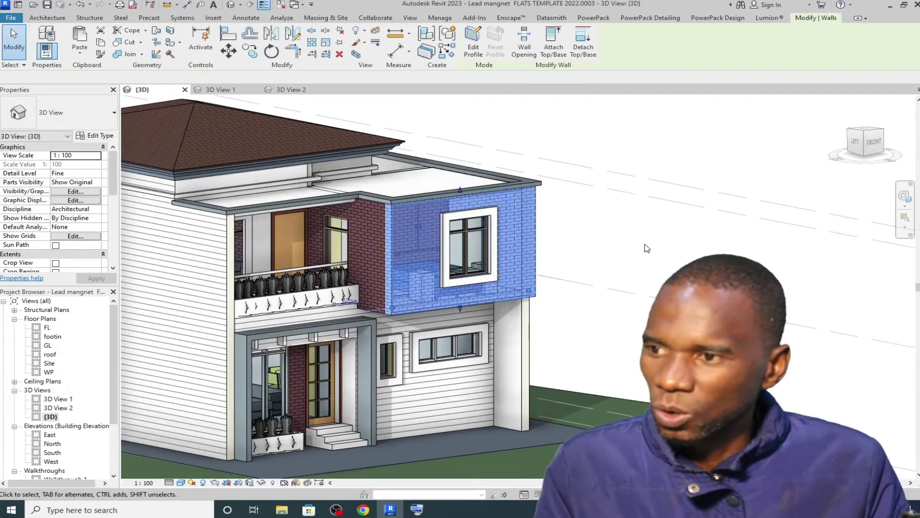
key("h")
key("i")
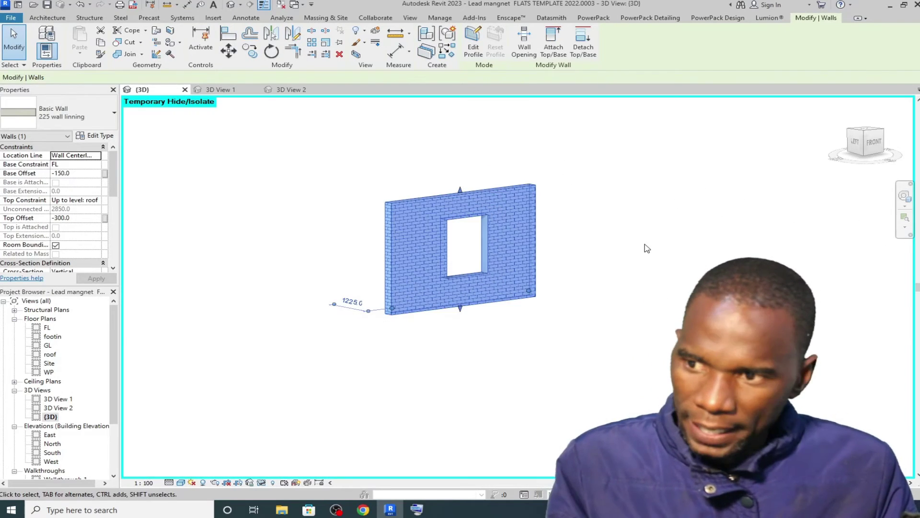
key("Escape")
scroll(510, 217, "up", 4)
scroll(355, 206, "down", 3)
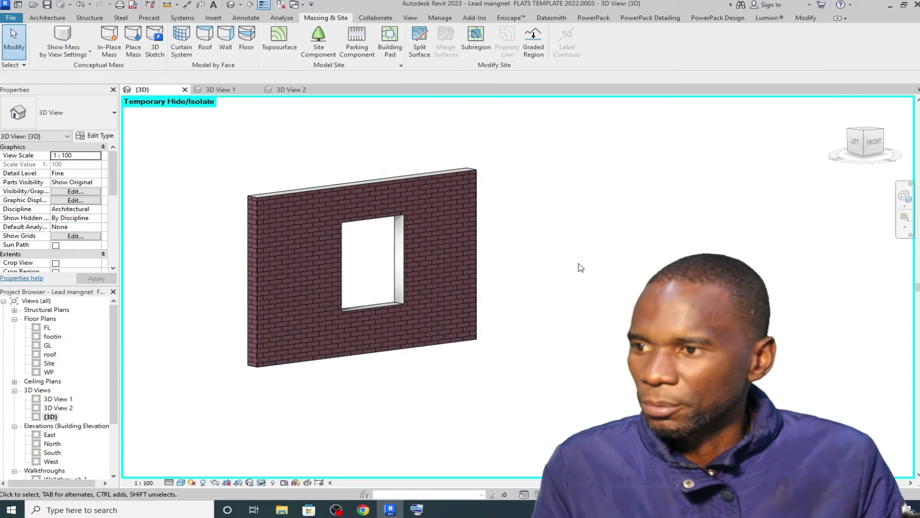
Step: Reset the temporary isolation of the brick wall to bring back the whole house
left_click(261, 482)
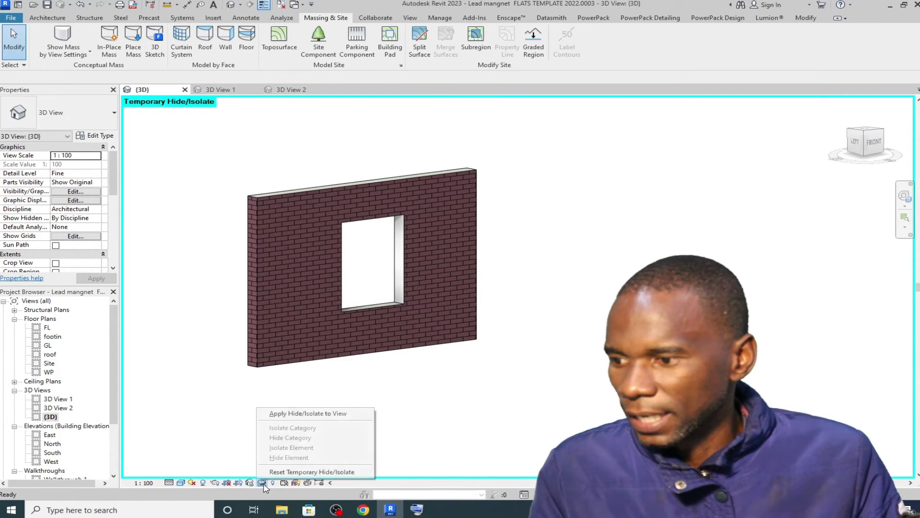
left_click(285, 473)
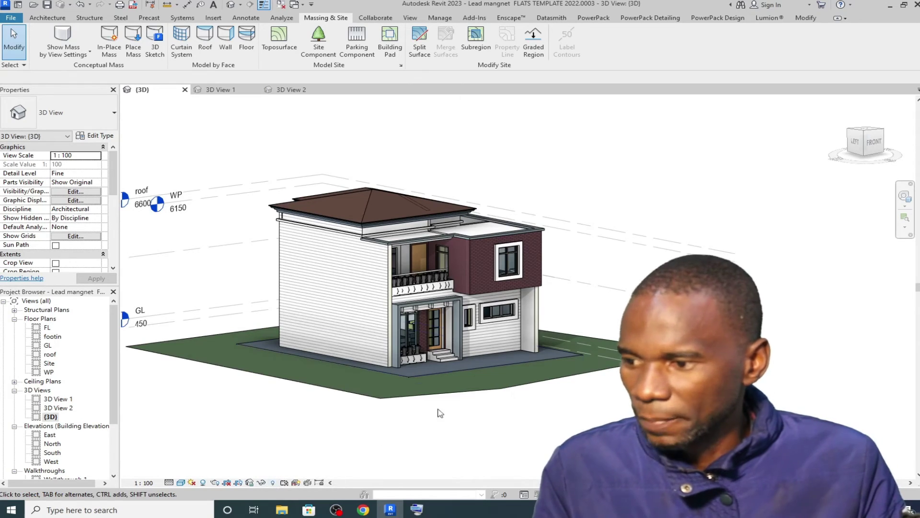
Step: Temporarily hide the grass topography surface surrounding the house
scroll(526, 348, "up", 2)
scroll(525, 351, "up", 3)
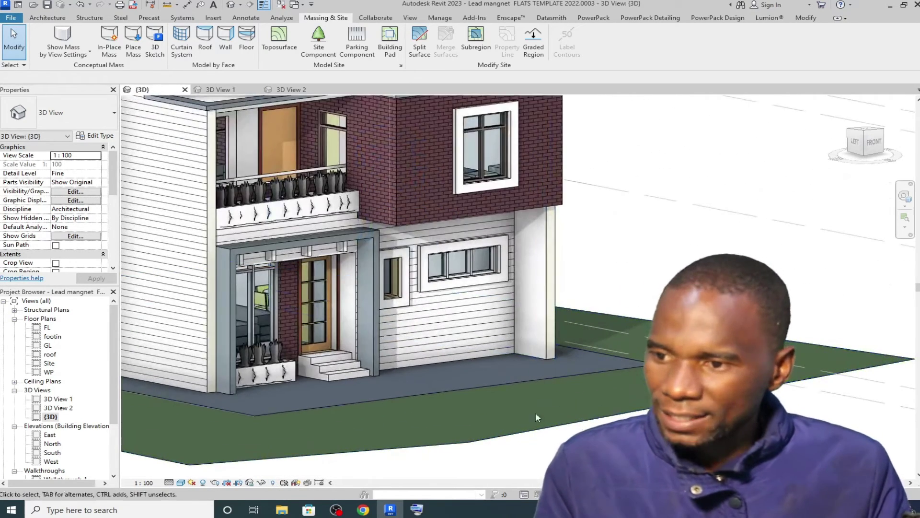
scroll(526, 396, "down", 3)
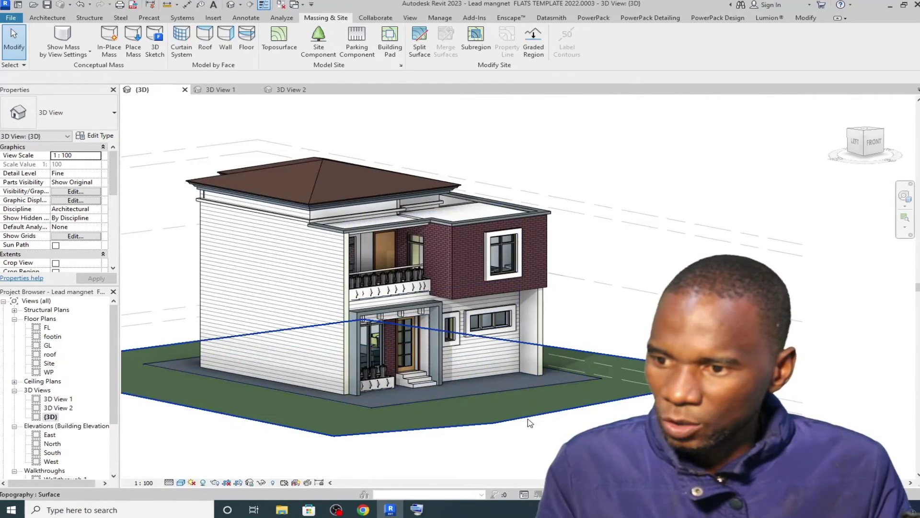
left_click(527, 437)
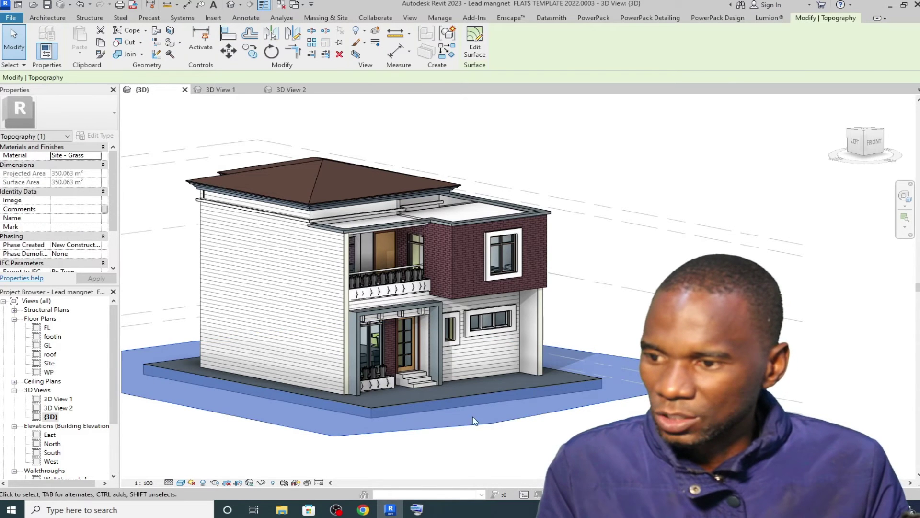
key("h")
key("h")
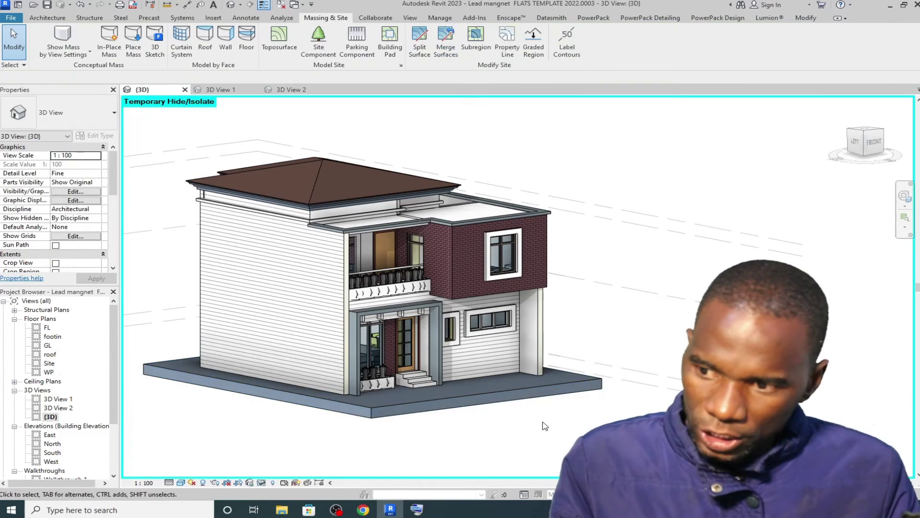
Step: Apply the temporary hiding of the topography to the {3D} view permanently
scroll(445, 305, "down", 2)
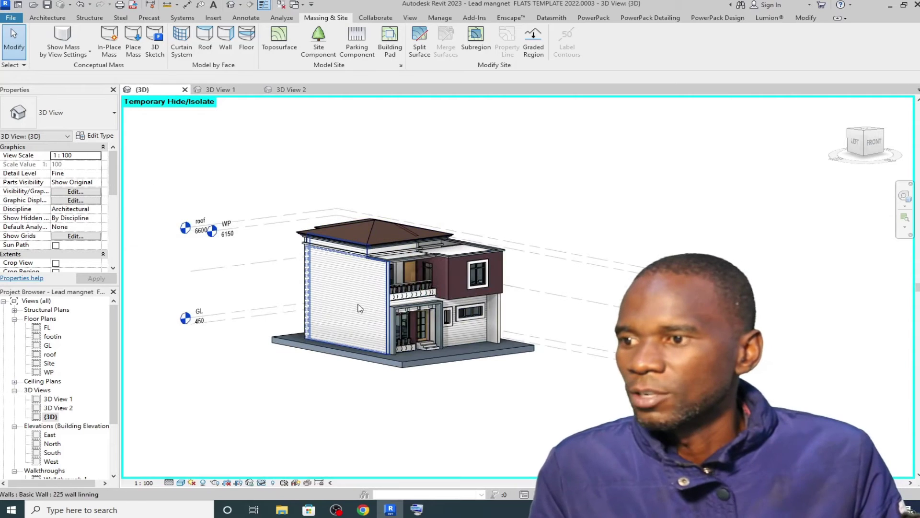
scroll(305, 411, "up", 2)
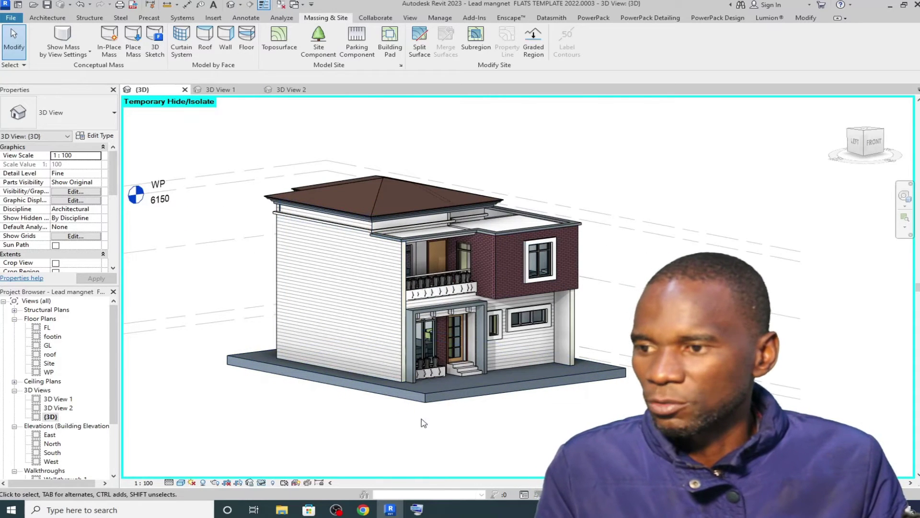
scroll(314, 369, "down", 2)
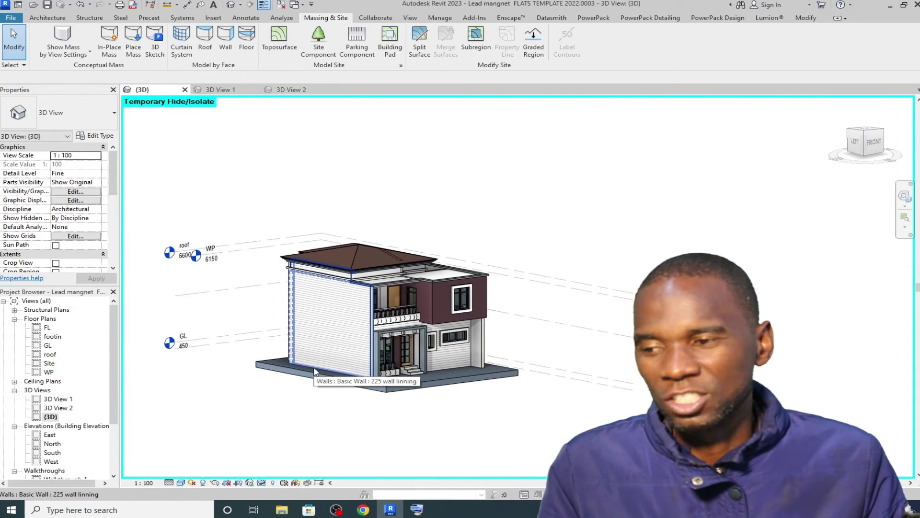
scroll(396, 386, "up", 2)
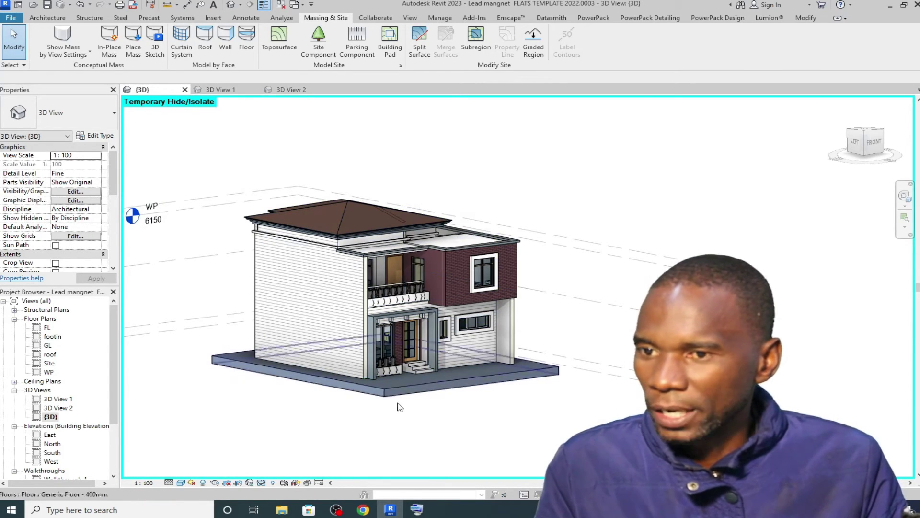
left_click(262, 483)
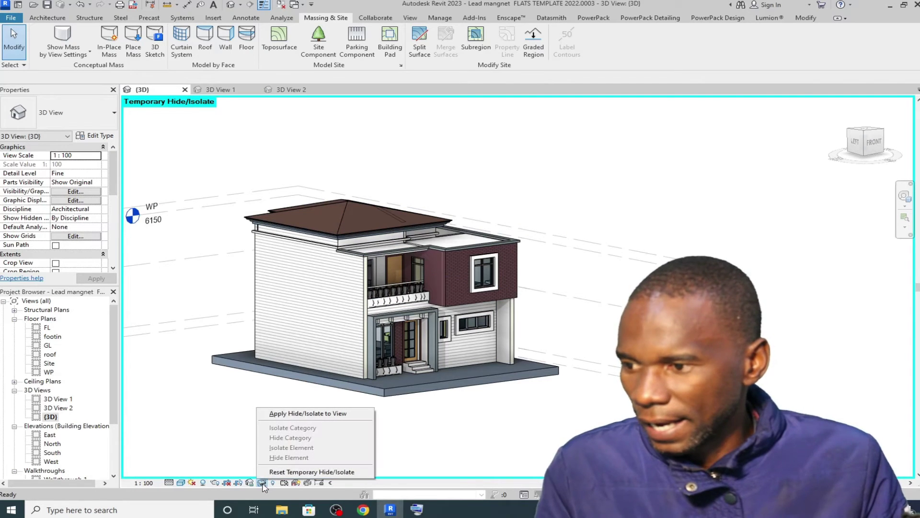
left_click(311, 413)
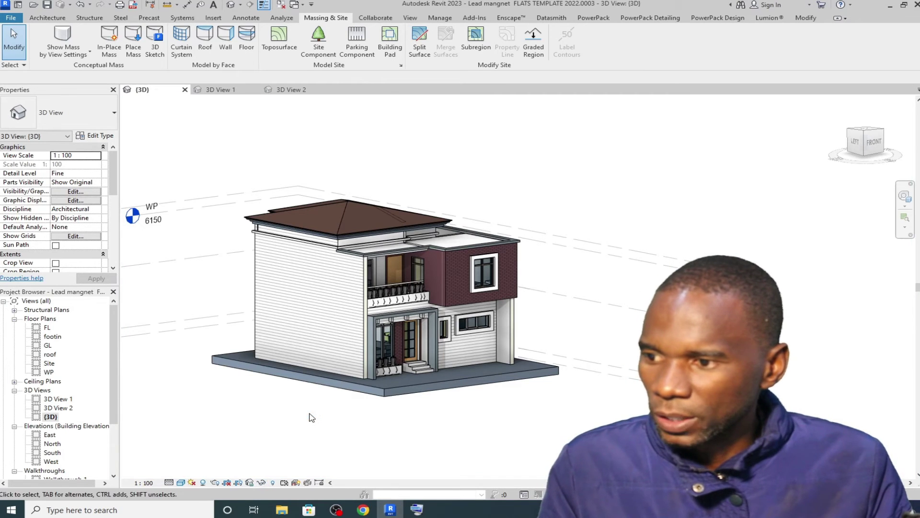
Step: Select every instance of the balcony's RPC Shrub Switchgrass (2) visible in the view and temporarily hide them
scroll(381, 223, "down", 2)
scroll(425, 263, "up", 4)
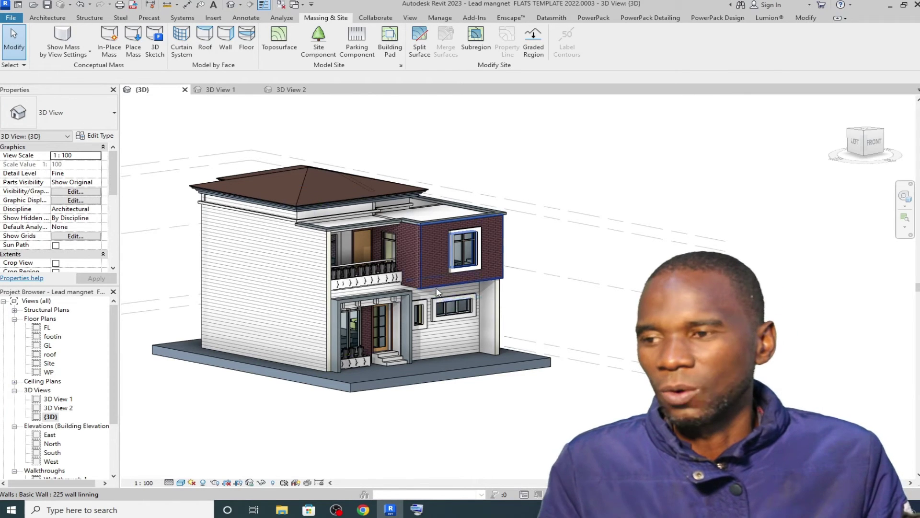
scroll(411, 318, "down", 2)
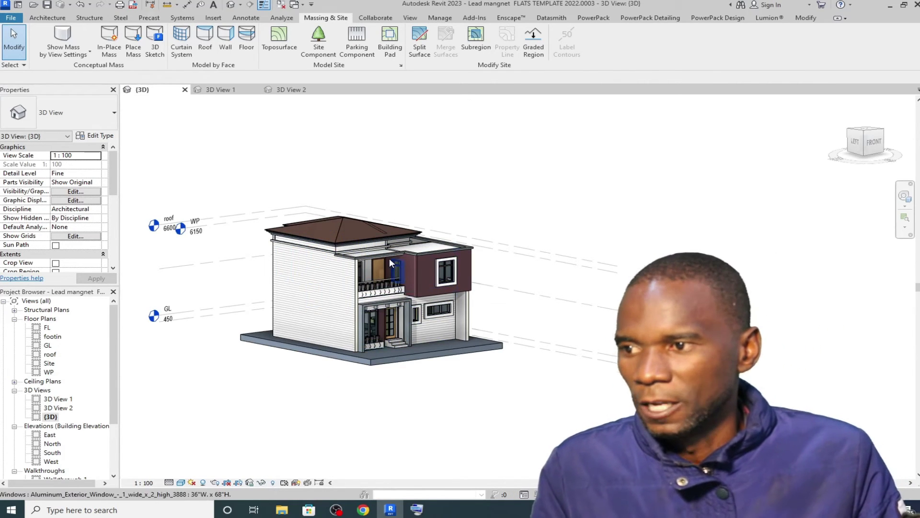
scroll(389, 258, "up", 1)
scroll(361, 336, "up", 4)
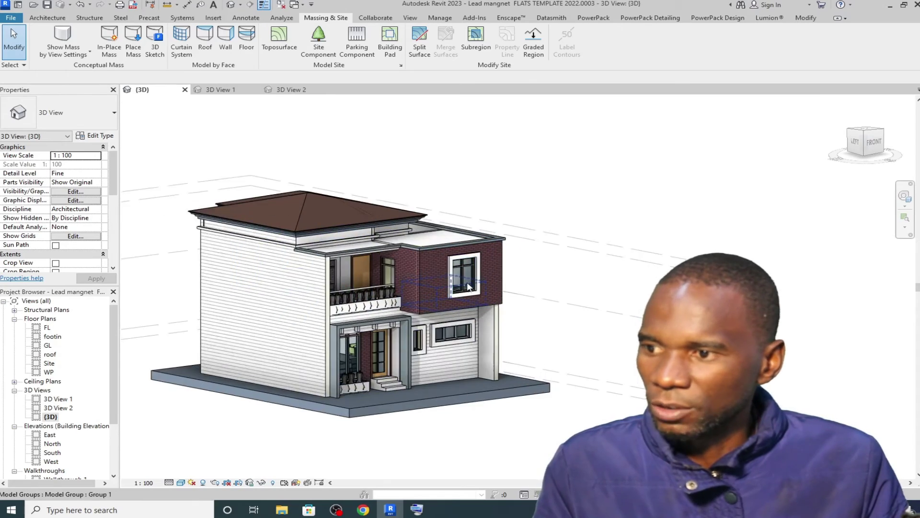
scroll(361, 337, "up", 1)
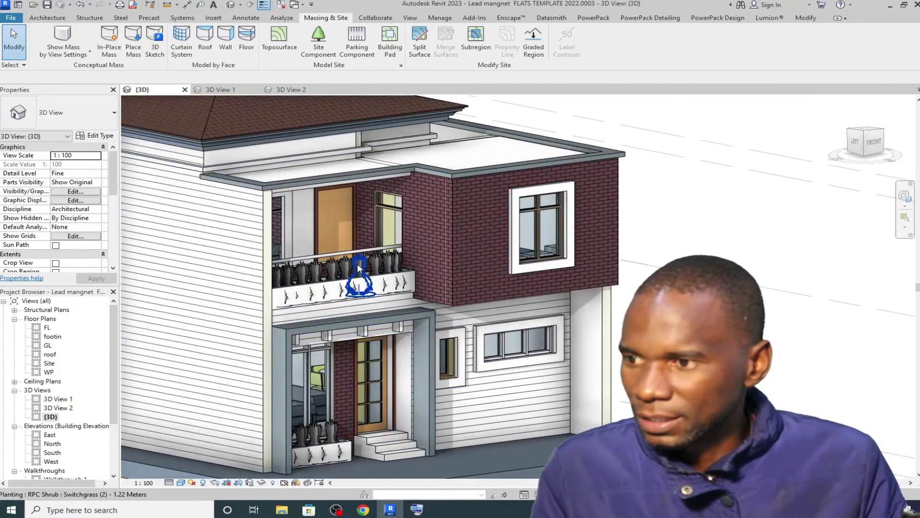
left_click(359, 268)
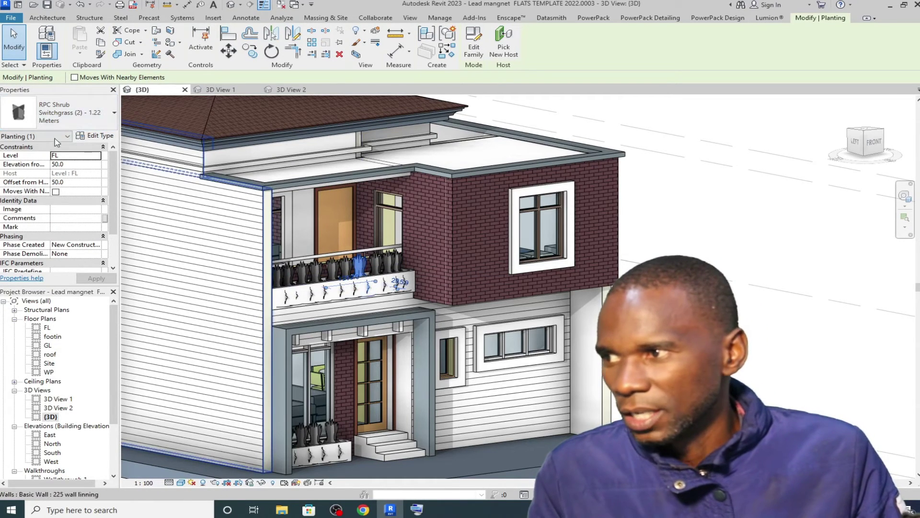
right_click(357, 265)
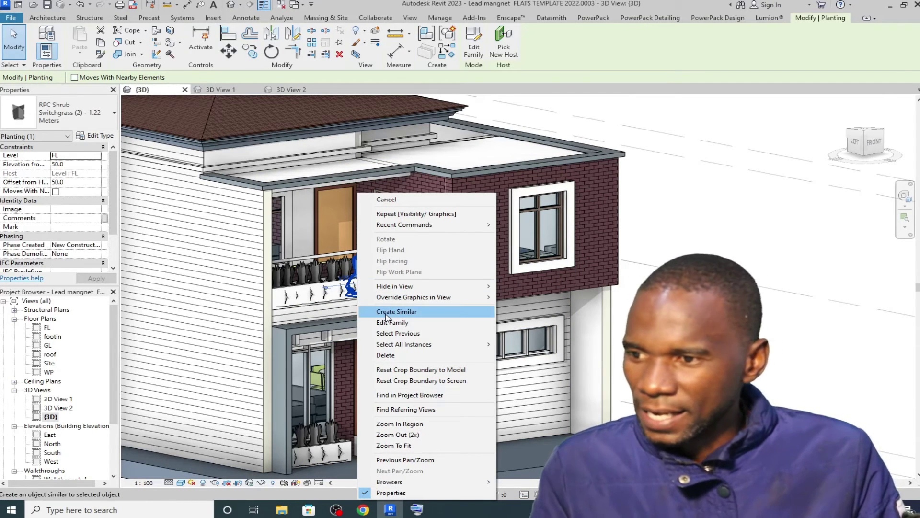
mouse_move(425, 351)
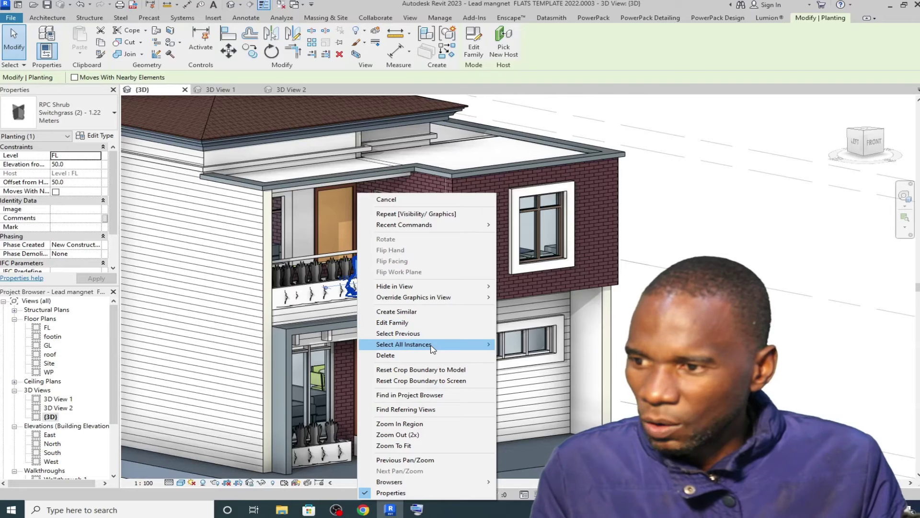
left_click(527, 345)
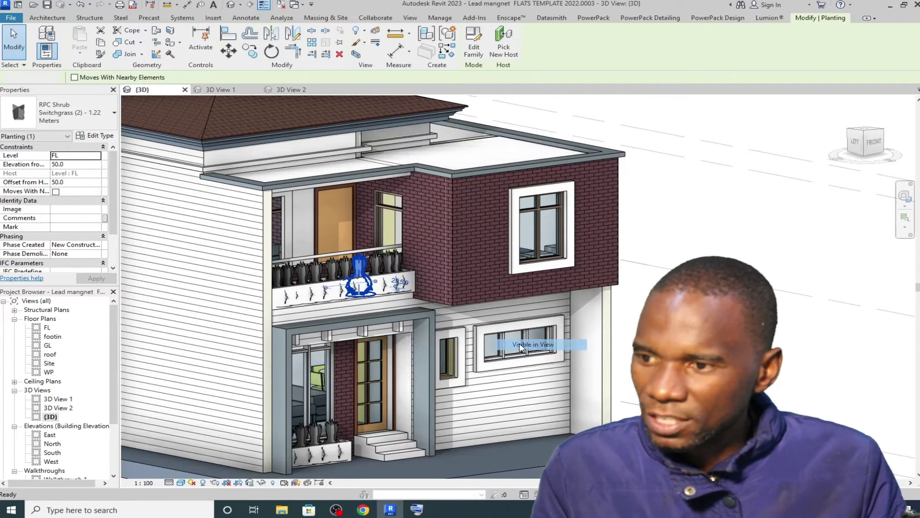
scroll(447, 266, "down", 5)
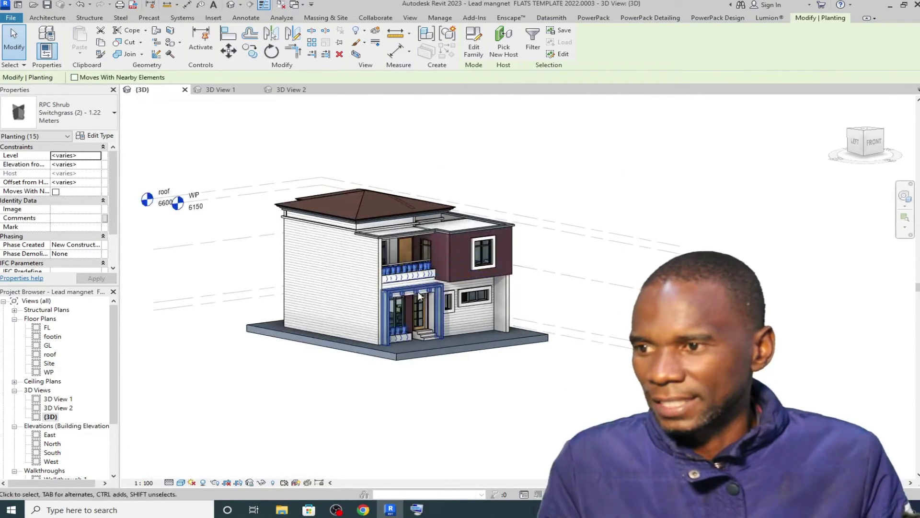
scroll(414, 294, "up", 5)
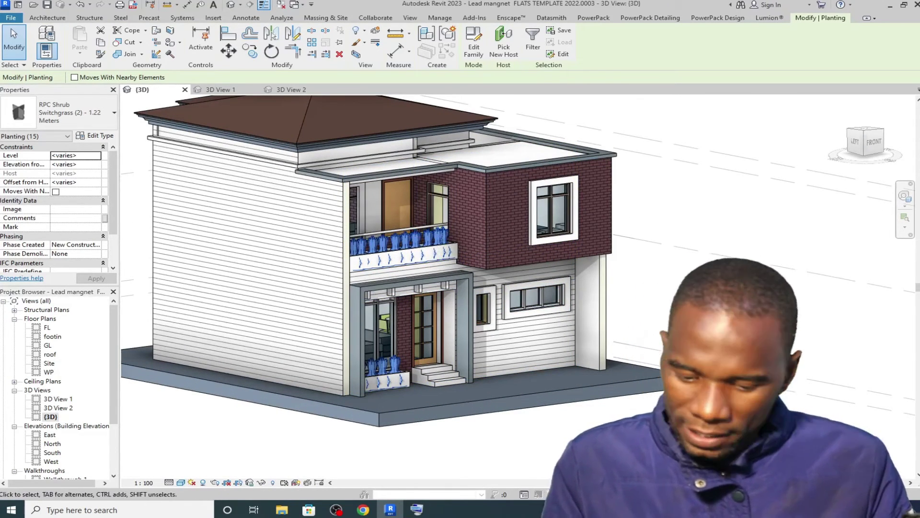
key("h")
key("h")
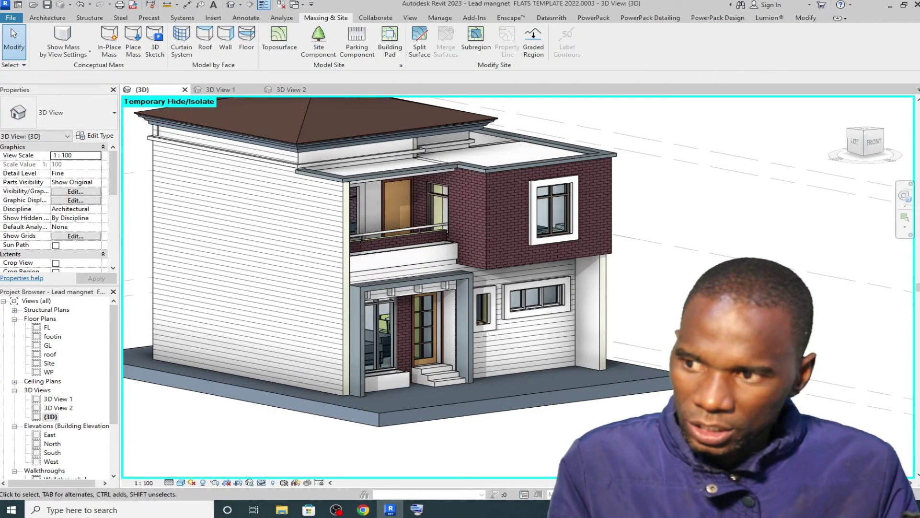
Step: Make the temporary hiding of the Switchgrass shrubs permanent in the {3D} view
scroll(438, 283, "down", 3)
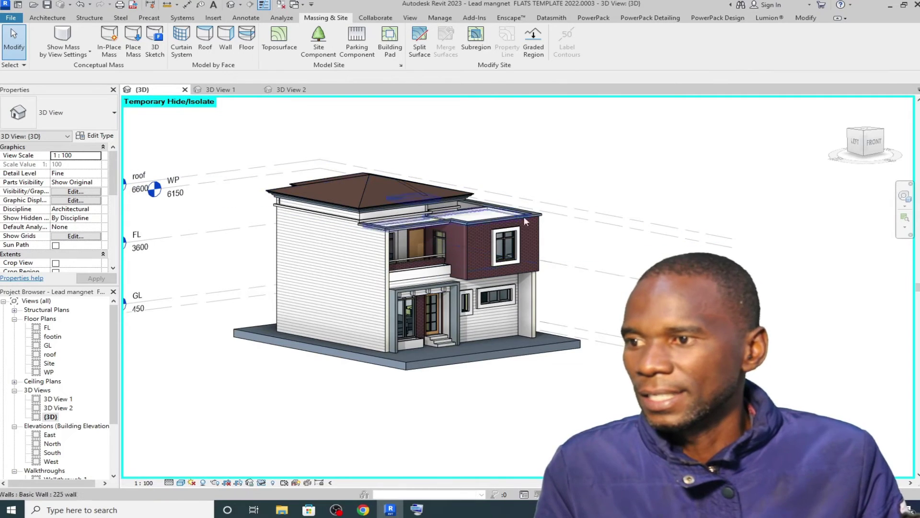
left_click(261, 482)
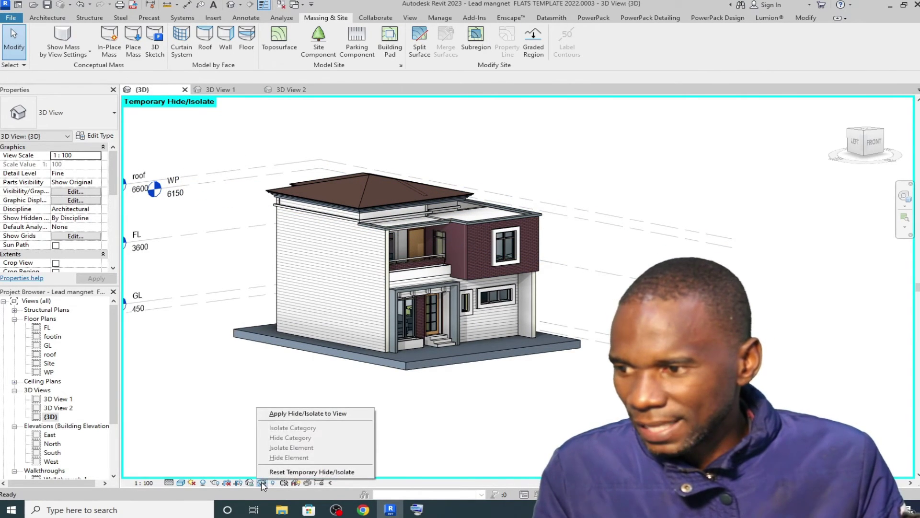
left_click(302, 414)
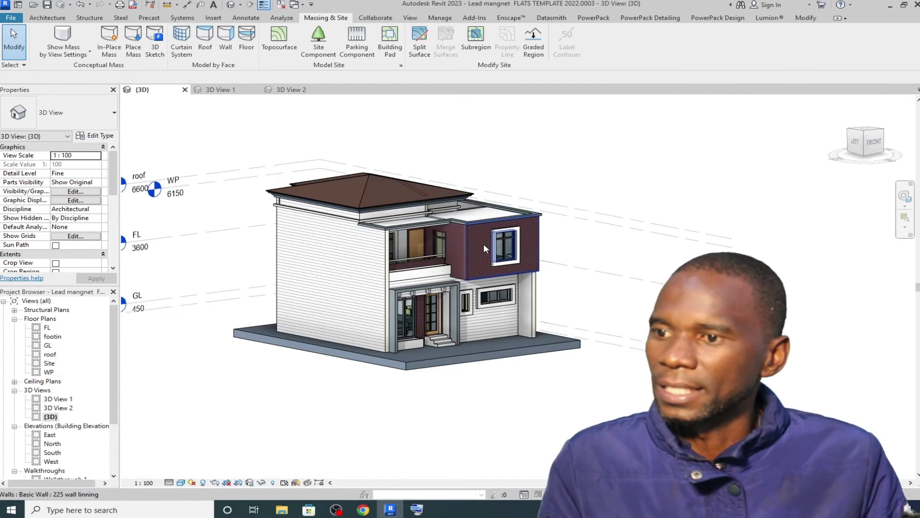
Step: Check the visibility state of the model categories, including Topography, in the {3D} view's Visibility/Graphic Overrides, and close the dialog
scroll(485, 243, "up", 4)
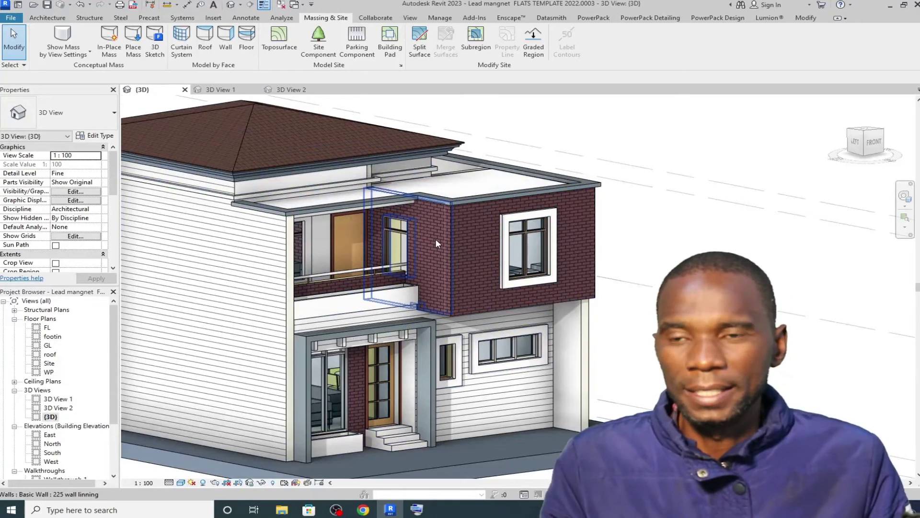
scroll(435, 239, "down", 5)
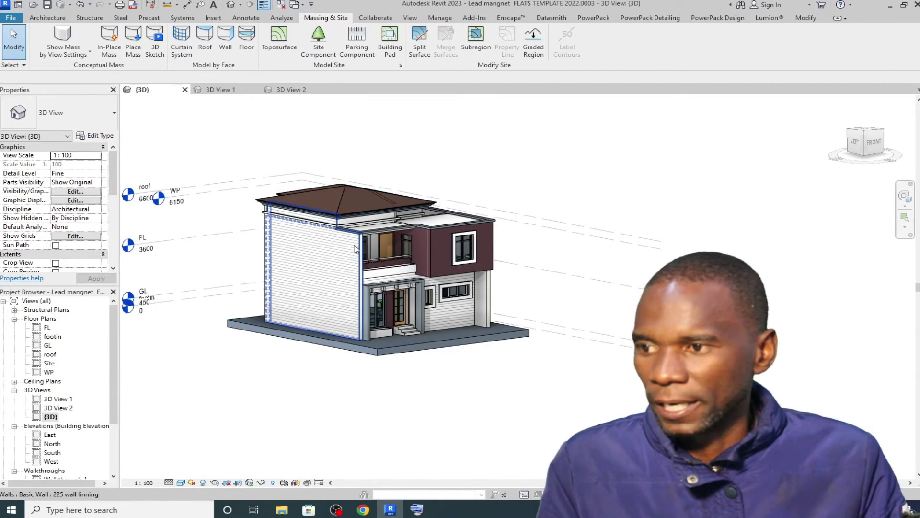
key("v")
key("v")
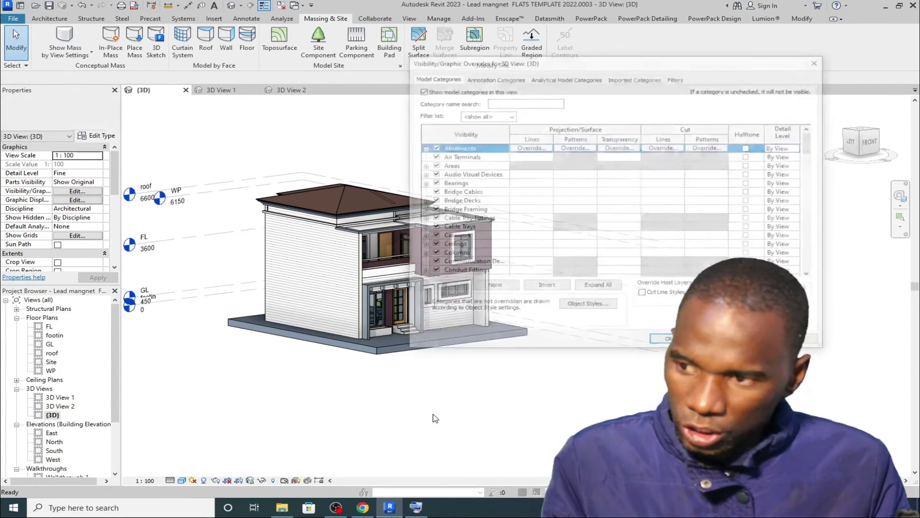
scroll(475, 235, "down", 7)
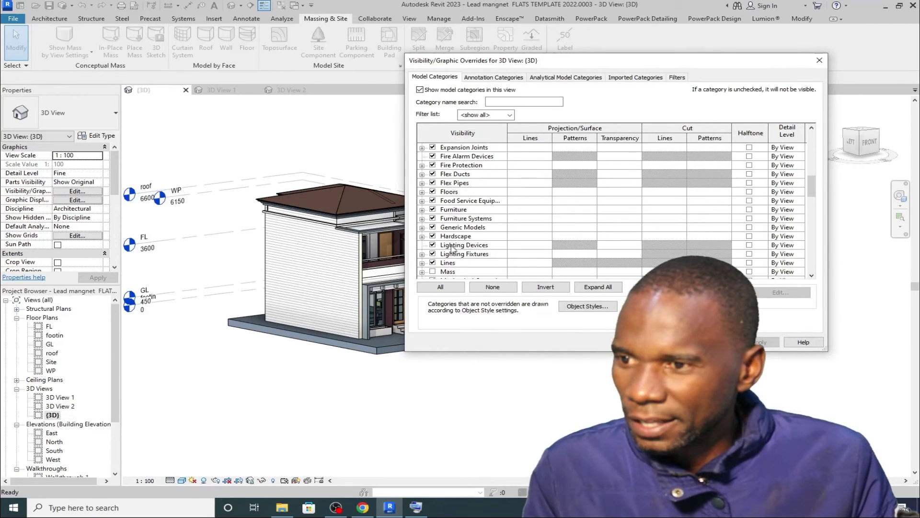
left_click(451, 246)
key("t")
scroll(452, 249, "down", 2)
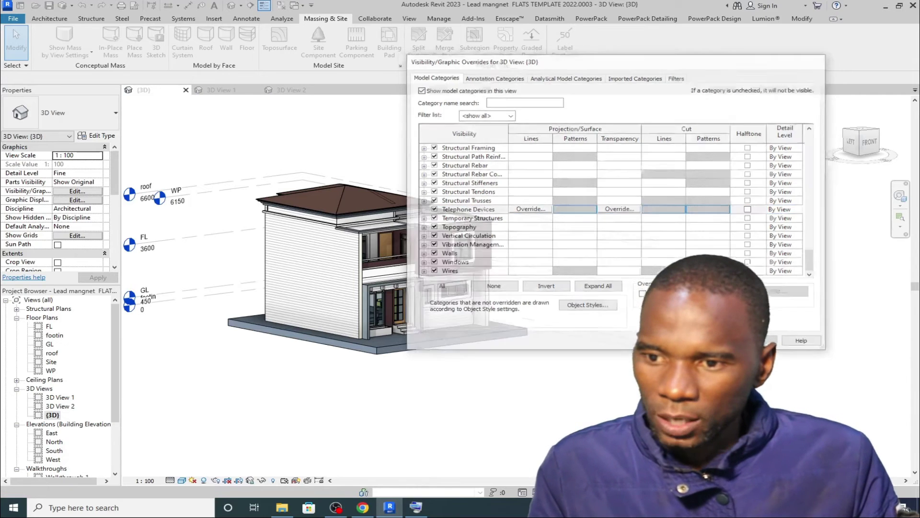
left_click(681, 341)
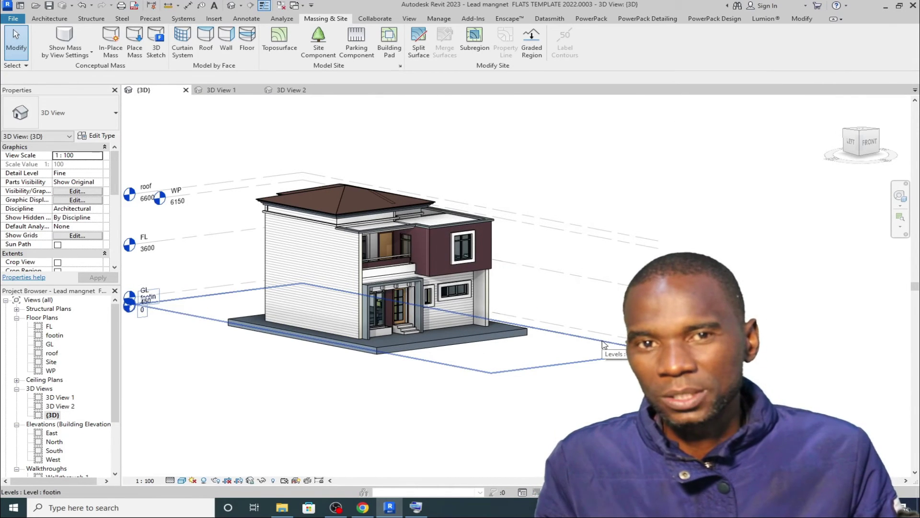
Step: Turn on Reveal Hidden Elements in the {3D} view and inspect the hidden topography and shrubs around the house
scroll(413, 312, "up", 4)
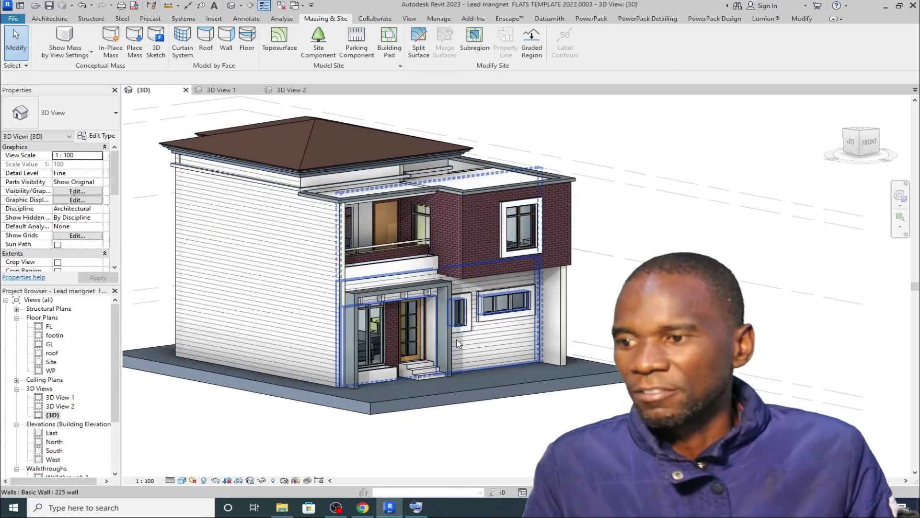
scroll(459, 343, "down", 1)
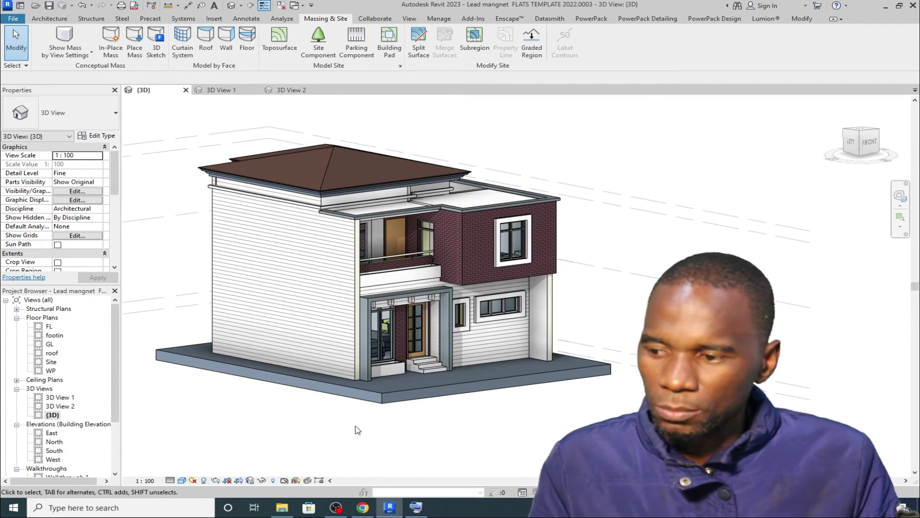
left_click(273, 480)
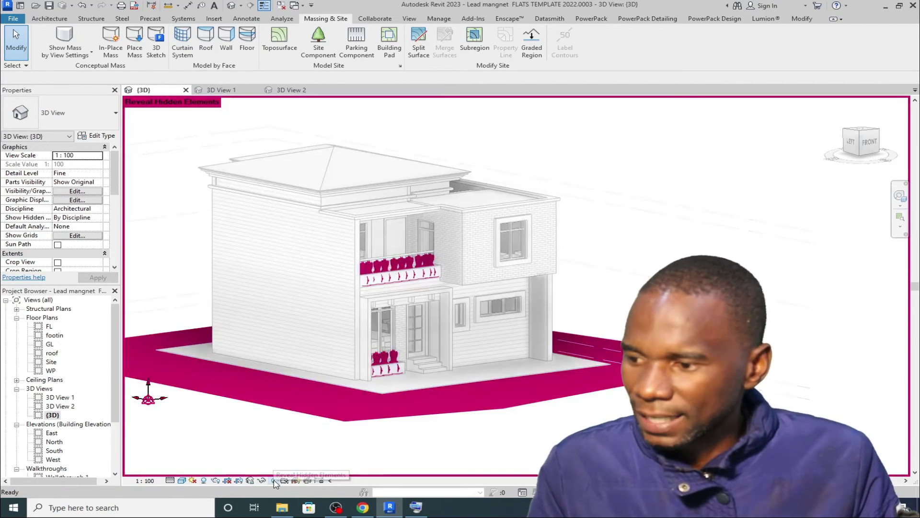
scroll(329, 361, "down", 5)
scroll(329, 361, "up", 3)
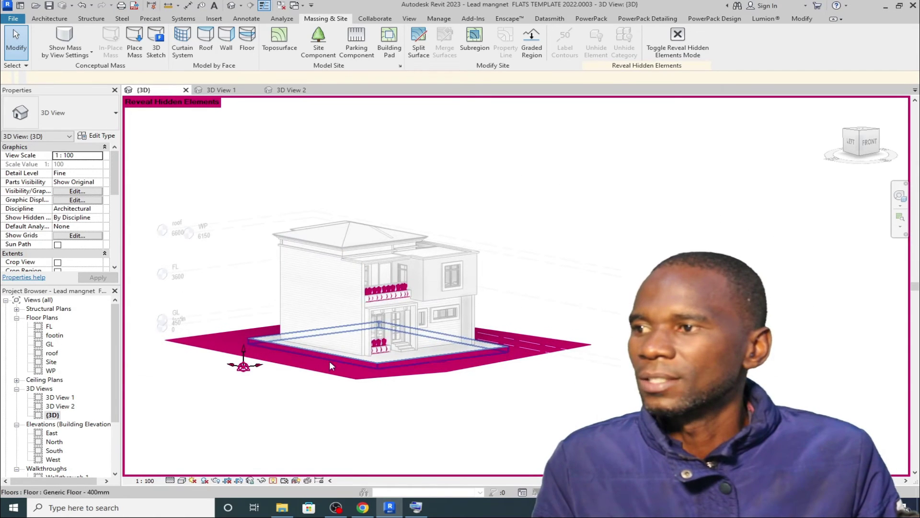
scroll(364, 373, "up", 3)
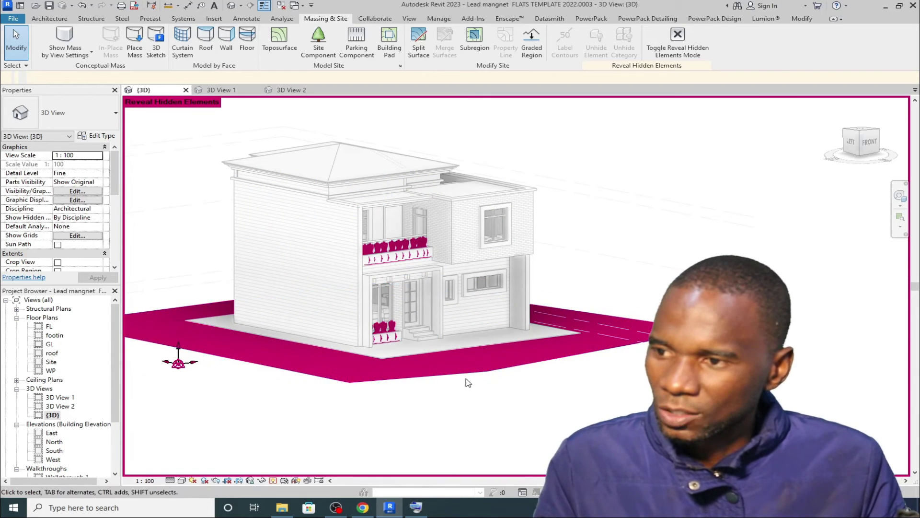
Step: Unhide the hidden topography surface around the house in the {3D} view as an element
scroll(544, 371, "up", 2)
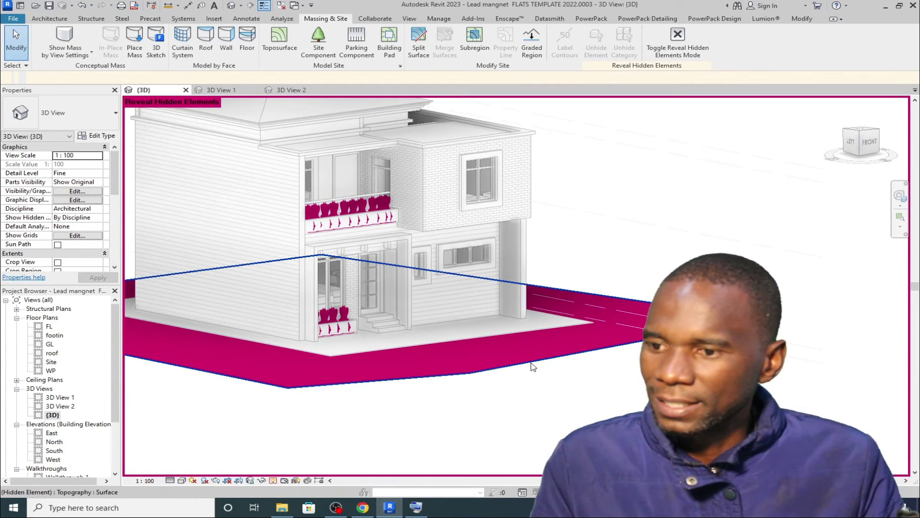
left_click(436, 375)
scroll(569, 267, "down", 2)
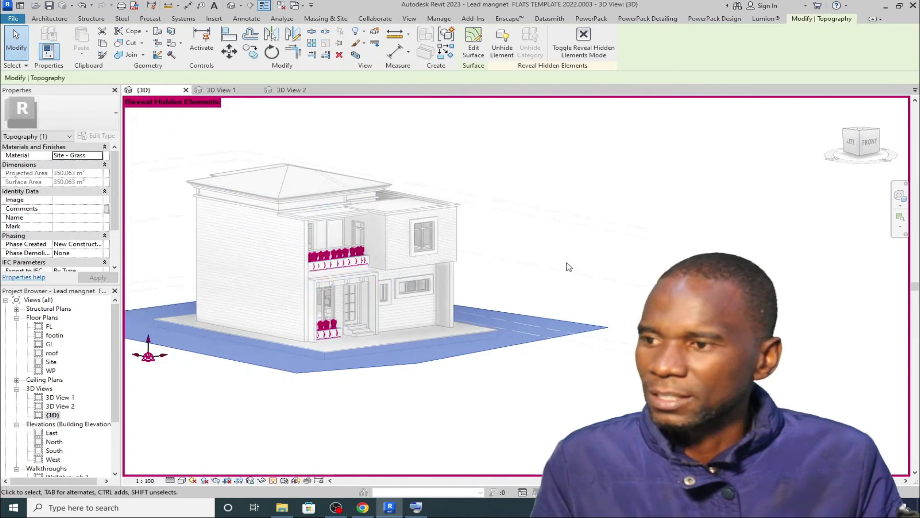
right_click(469, 158)
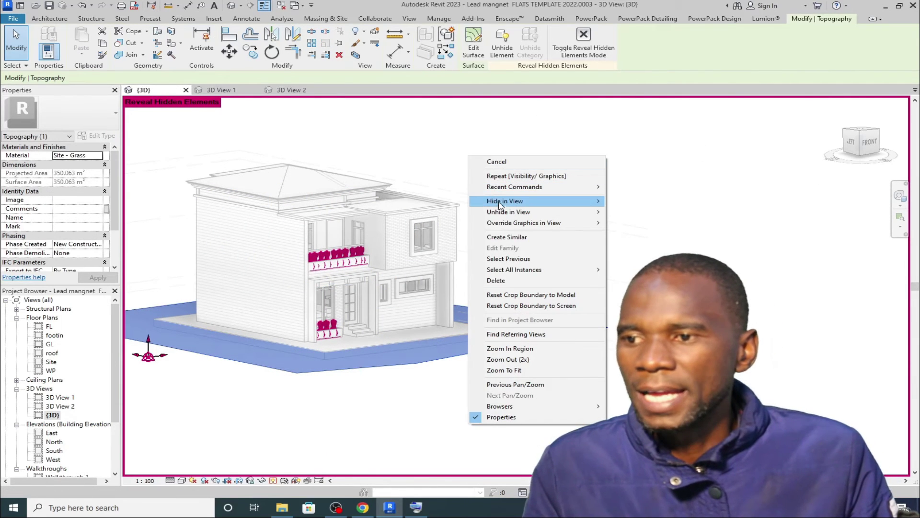
mouse_move(504, 214)
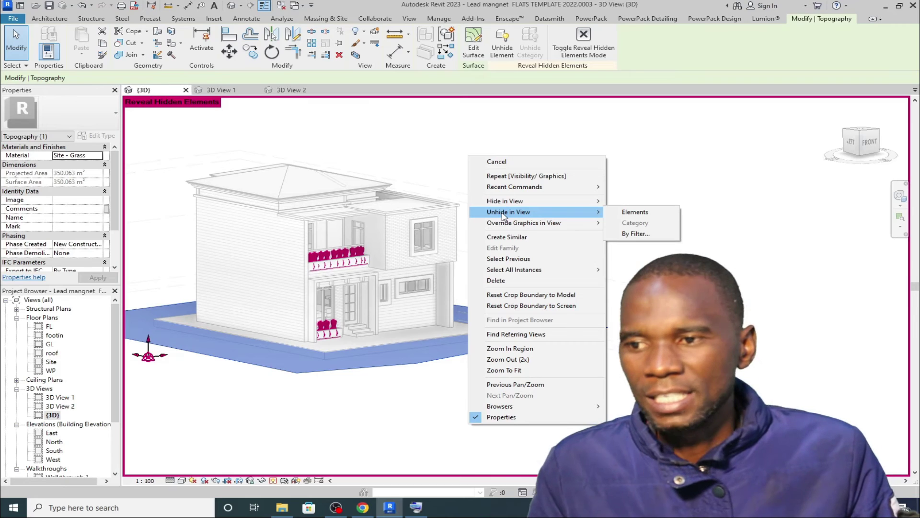
left_click(626, 212)
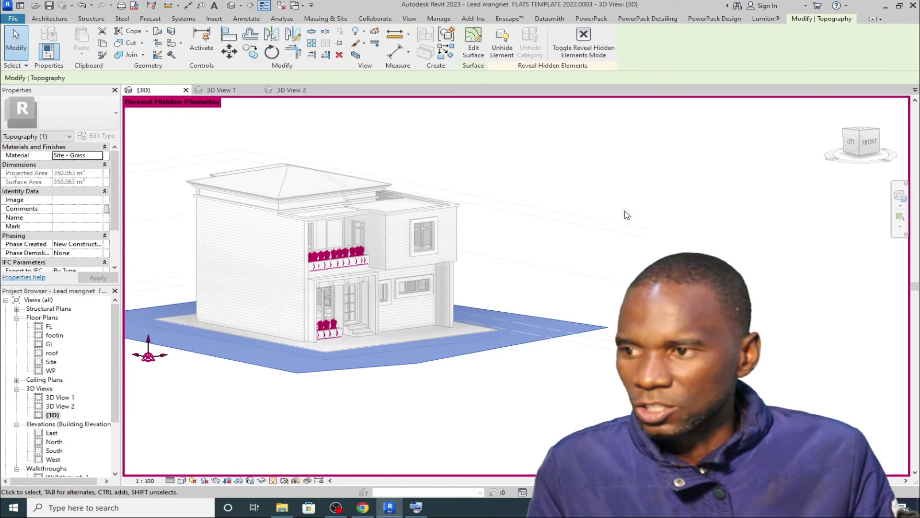
left_click(602, 183)
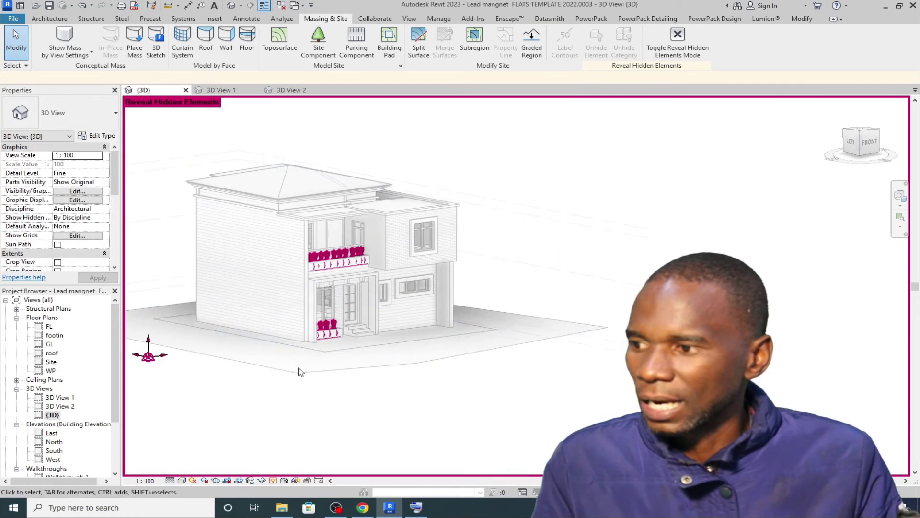
Step: Unhide a single hidden RPC Shrub Switchgrass (2) near the brick-wall end of the upper balcony planter
scroll(439, 283, "up", 3)
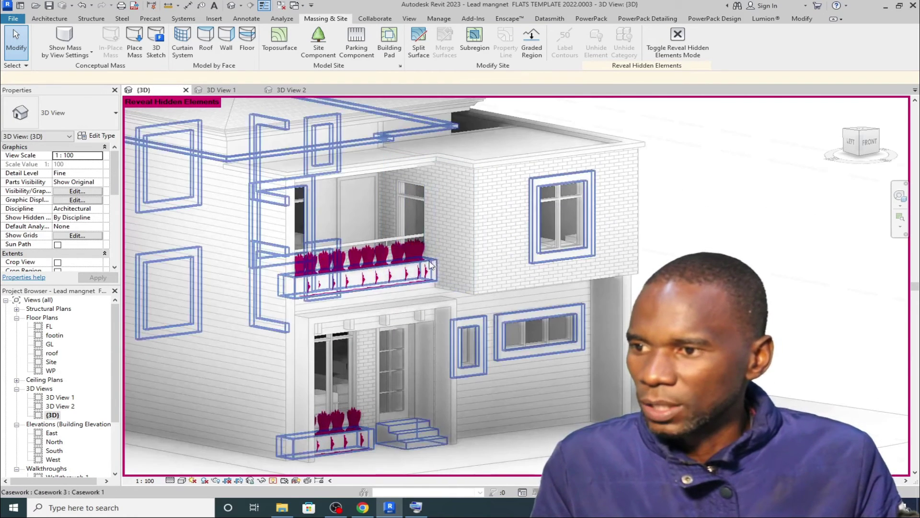
left_click(396, 254)
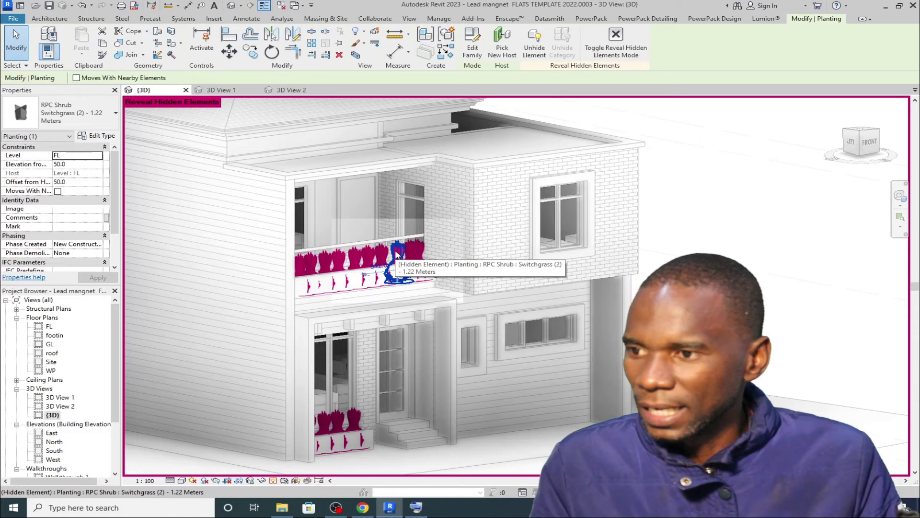
right_click(396, 255)
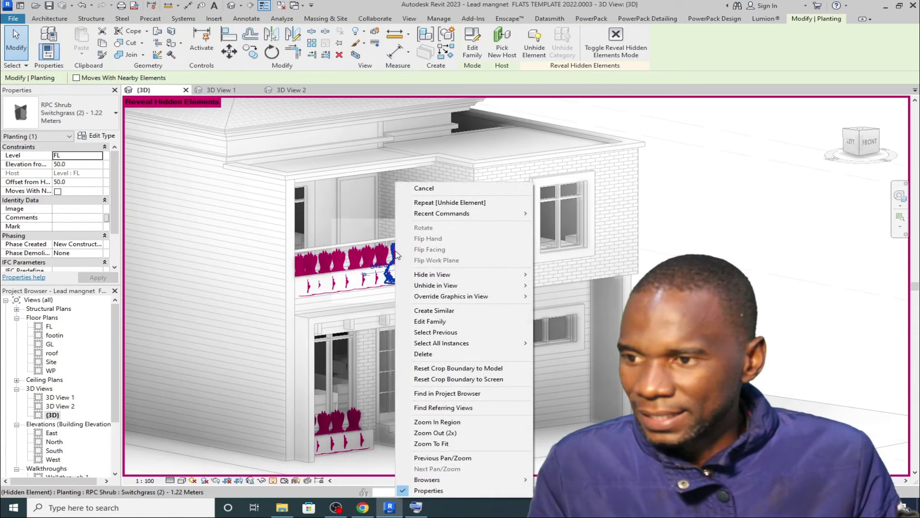
mouse_move(460, 286)
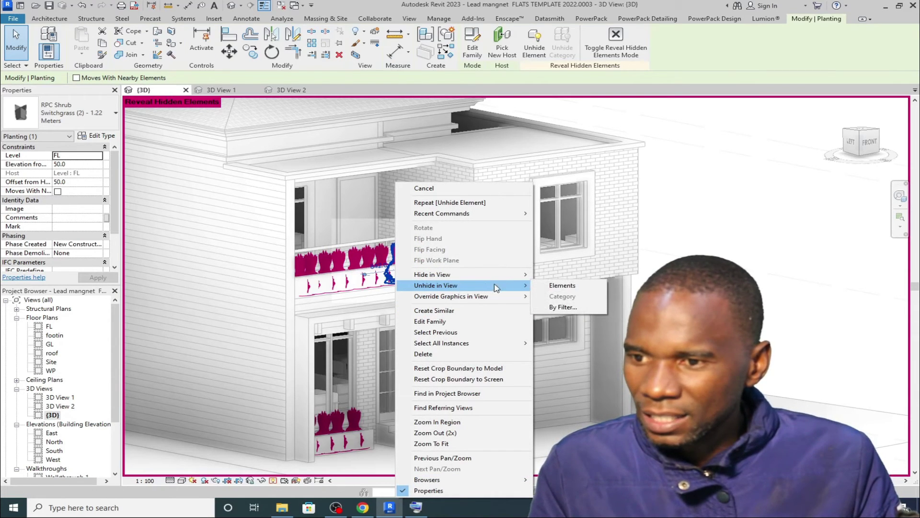
left_click(559, 286)
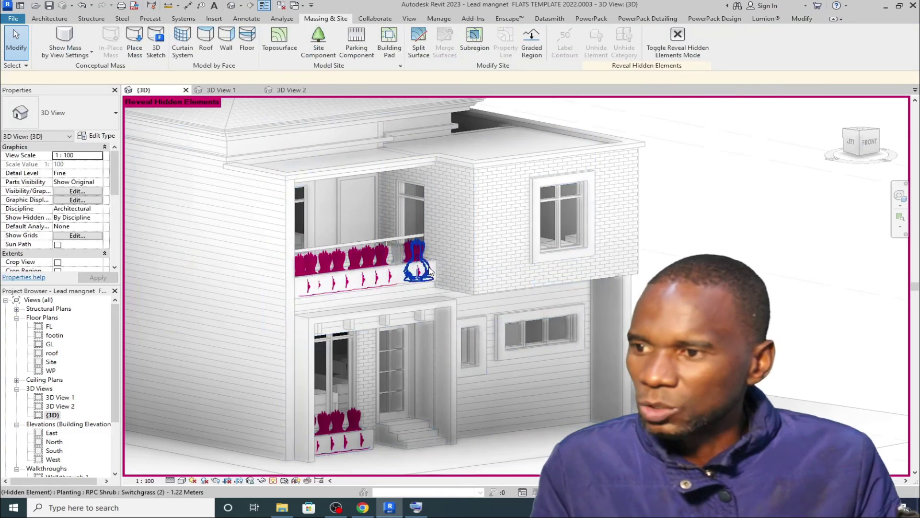
scroll(422, 269, "down", 3)
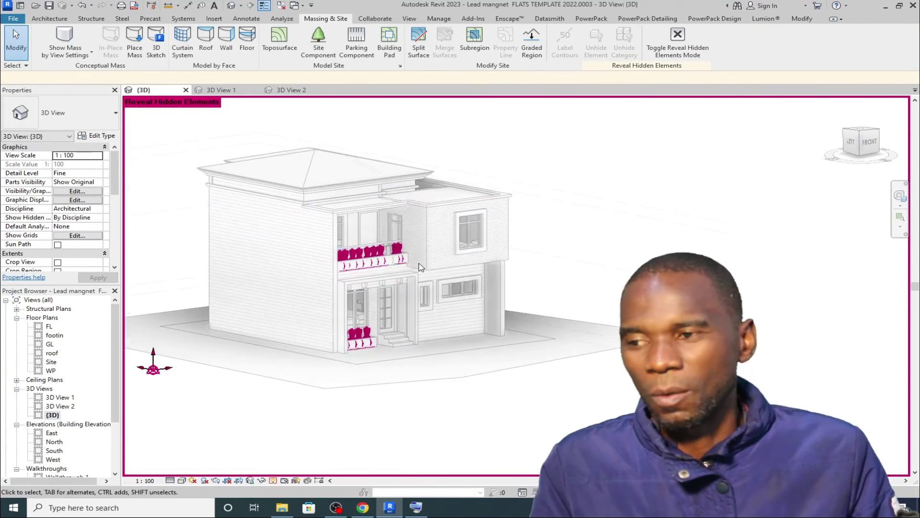
Step: Try to unhide one more Switchgrass shrub, next to the already unhidden one on the balcony
scroll(383, 254, "up", 3)
left_click(370, 253)
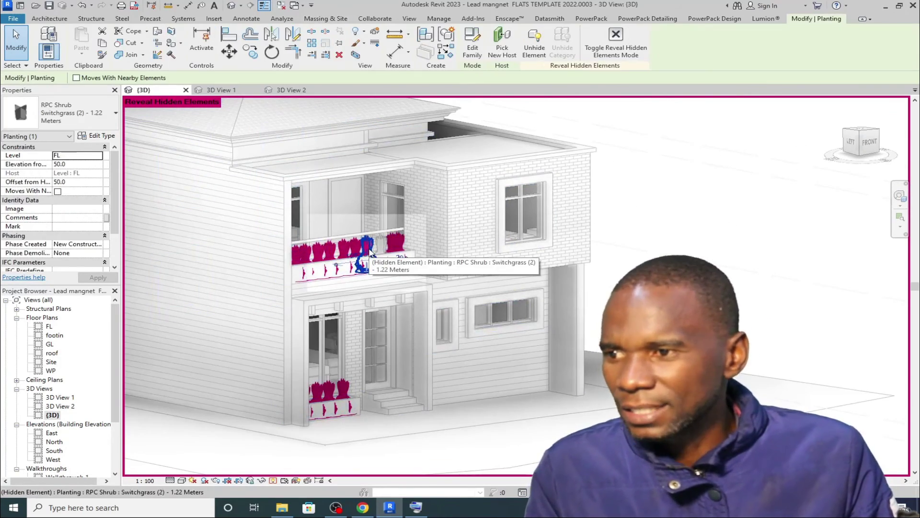
right_click(370, 254)
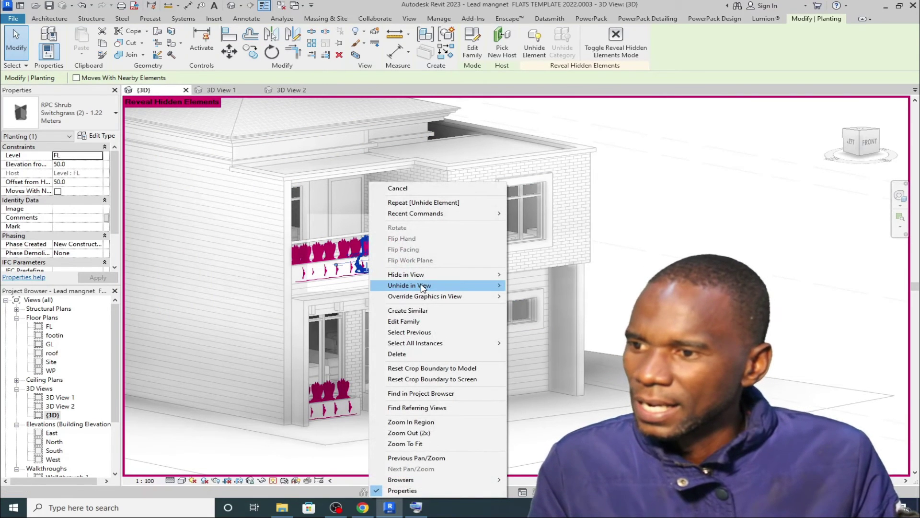
mouse_move(422, 288)
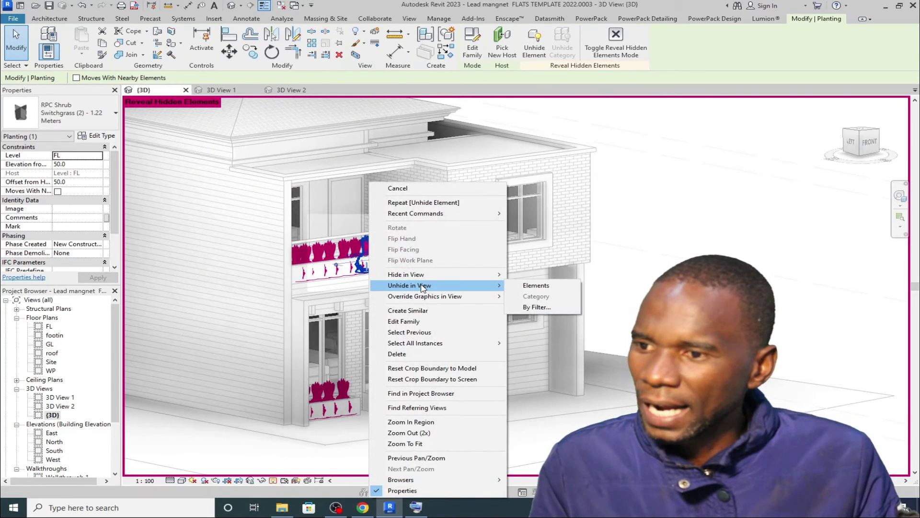
left_click(536, 285)
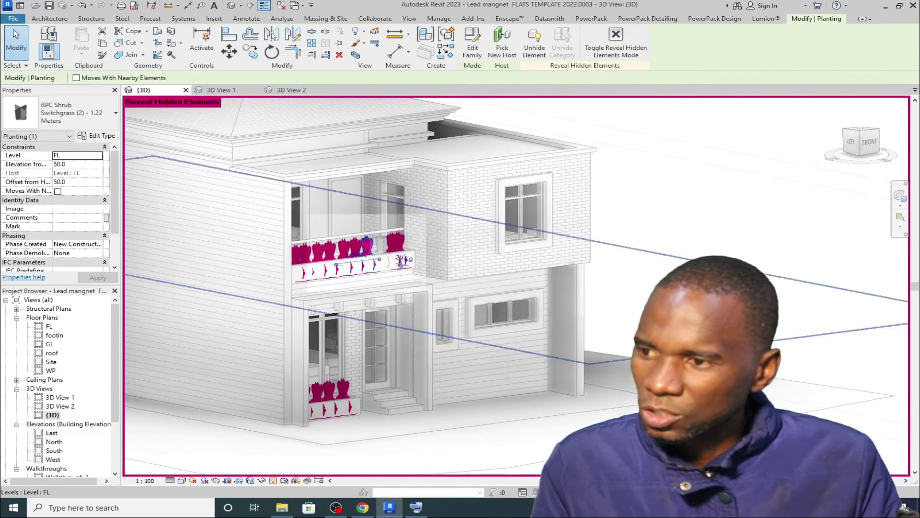
Step: Select all Switchgrass (2) shrub instances visible in the view, unhide them as elements, and clear the selection
left_click(357, 248)
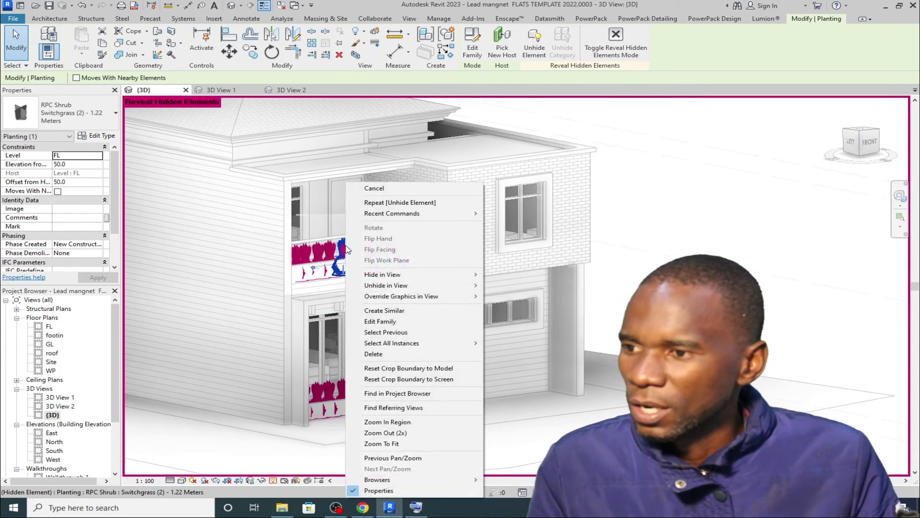
right_click(345, 262)
mouse_move(428, 347)
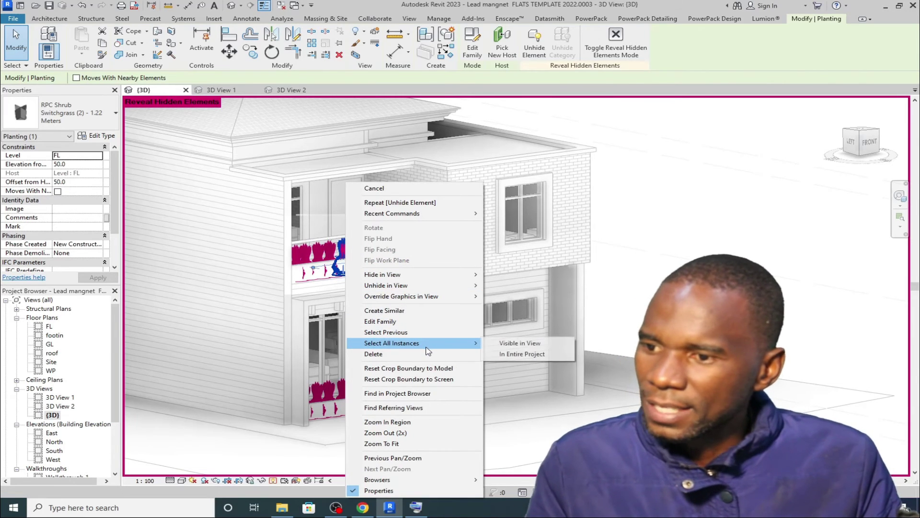
left_click(520, 343)
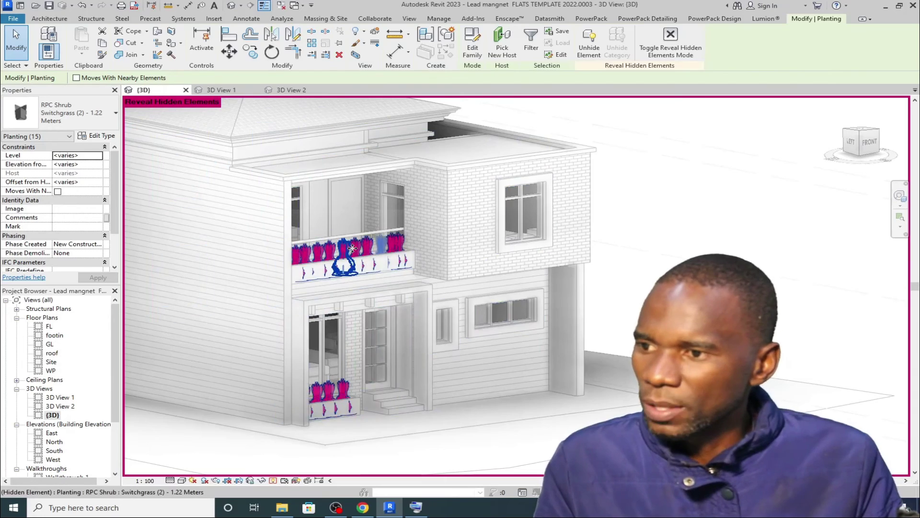
scroll(388, 270, "up", 3)
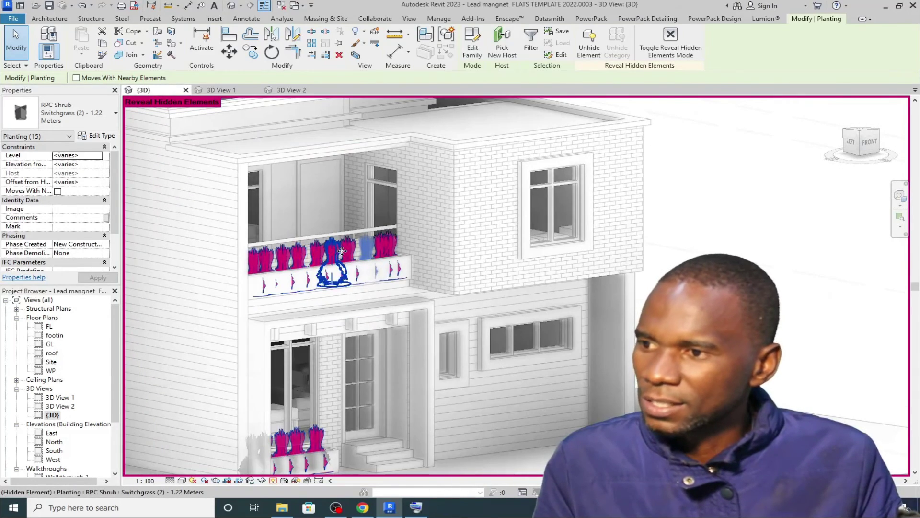
right_click(347, 254)
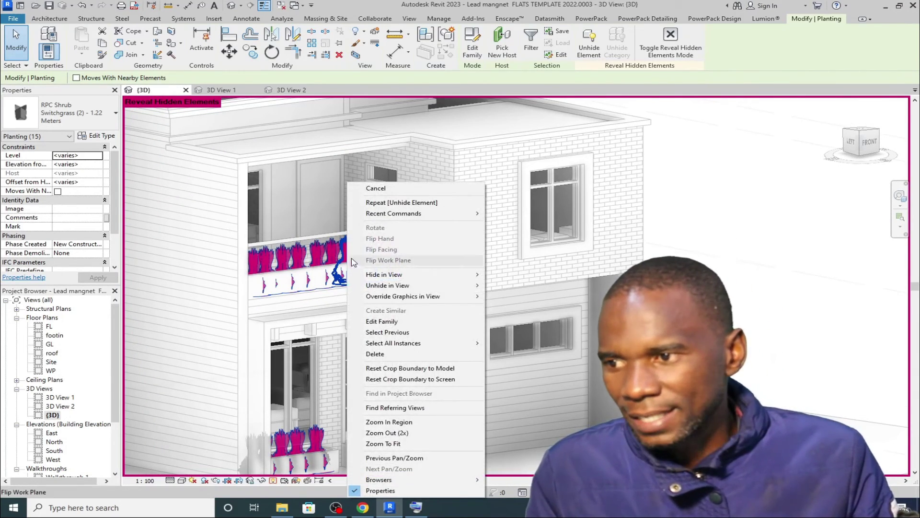
mouse_move(397, 287)
left_click(517, 285)
scroll(479, 268, "down", 8)
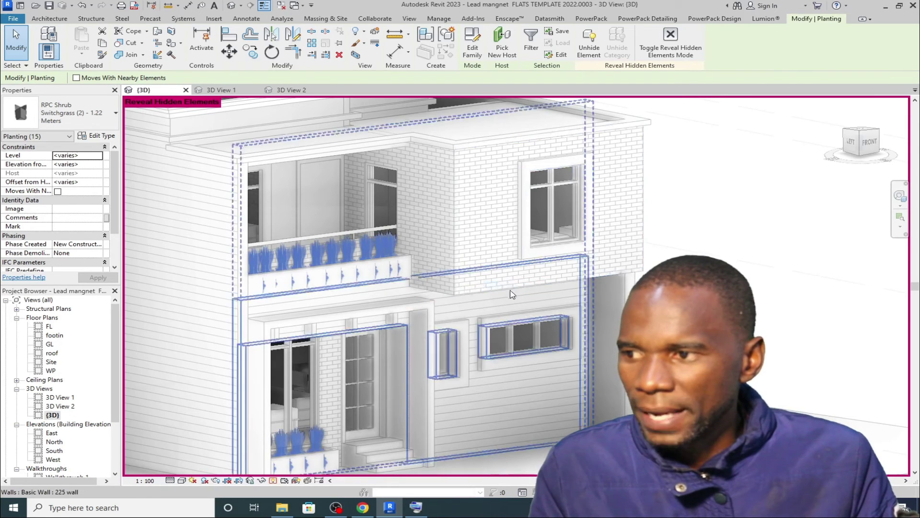
left_click(476, 249)
Step: Turn off Reveal Hidden Elements in the {3D} view and look over the restored house, shrubs and topography
scroll(323, 281, "up", 2)
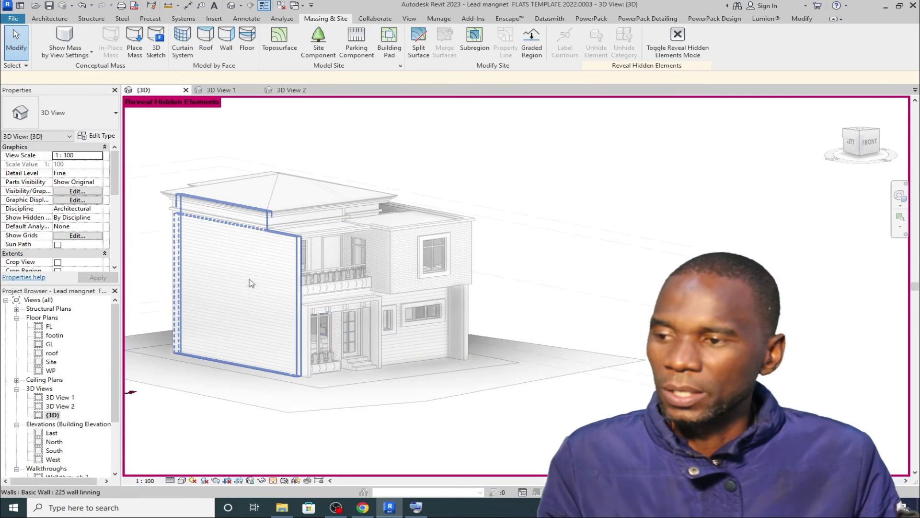
scroll(230, 254, "up", 1)
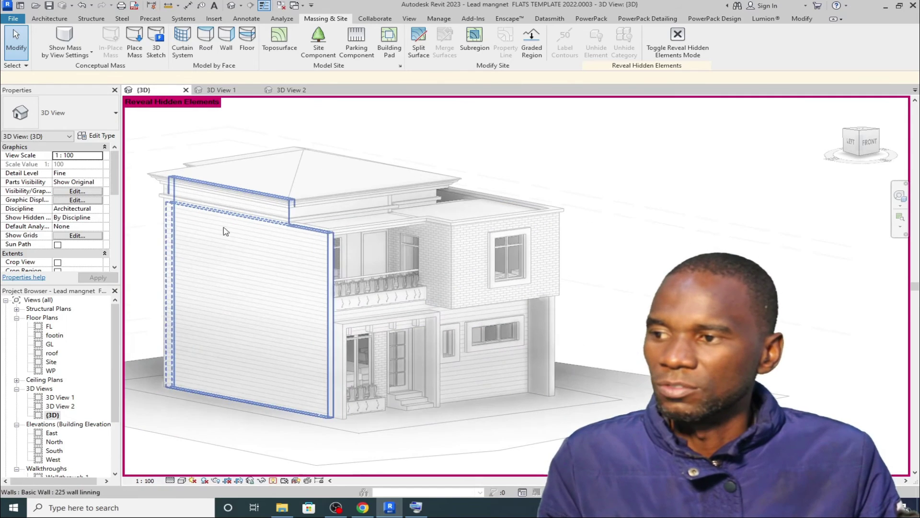
left_click(273, 479)
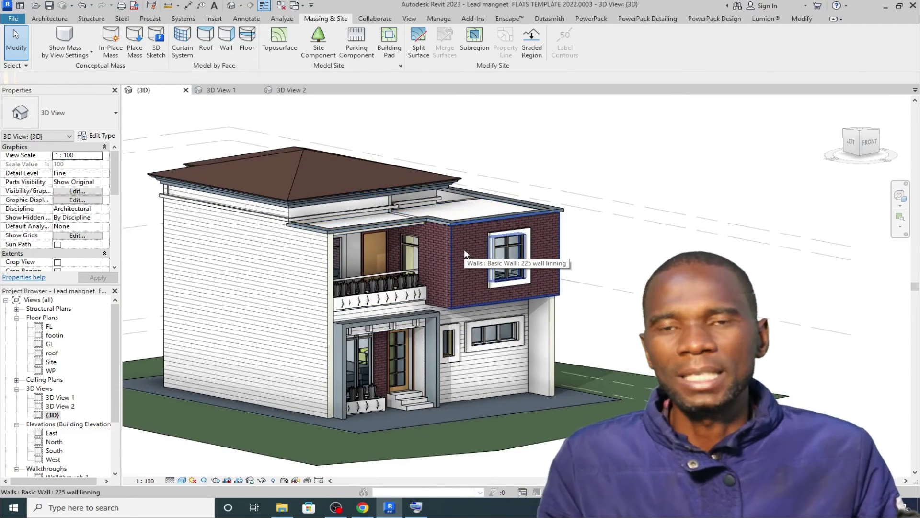
scroll(463, 227, "down", 2)
scroll(463, 226, "up", 5)
scroll(494, 275, "down", 5)
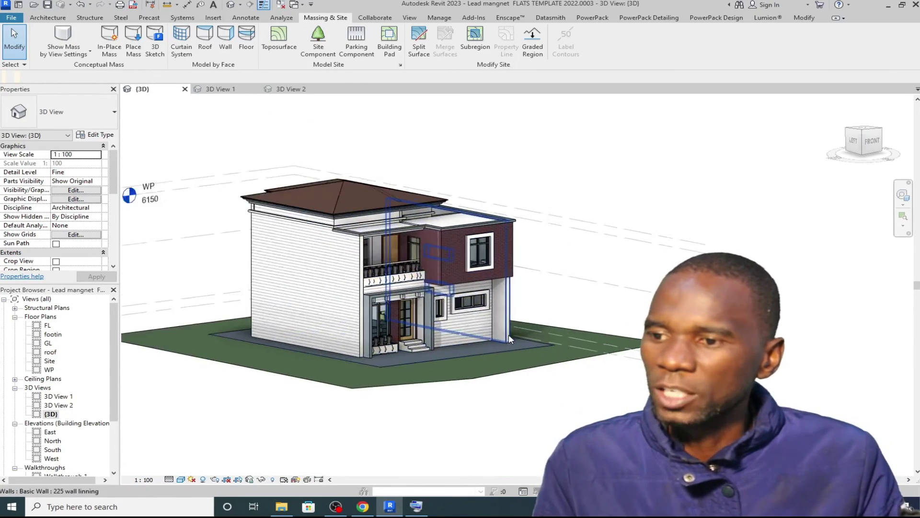
Step: Select the in-place wall frame around the ground-floor entrance, isolate it with a Selection Box, and clear the selection
scroll(508, 335, "up", 2)
scroll(354, 366, "up", 2)
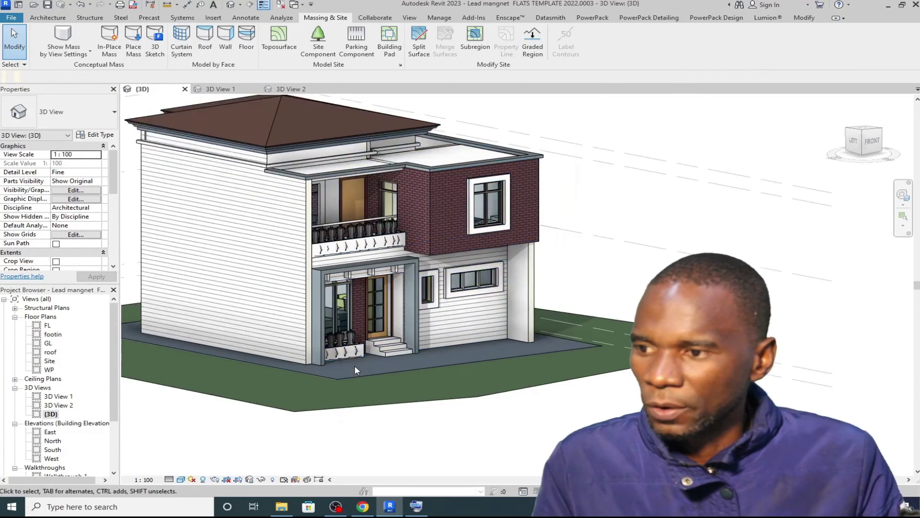
scroll(354, 365, "up", 2)
left_click(447, 207)
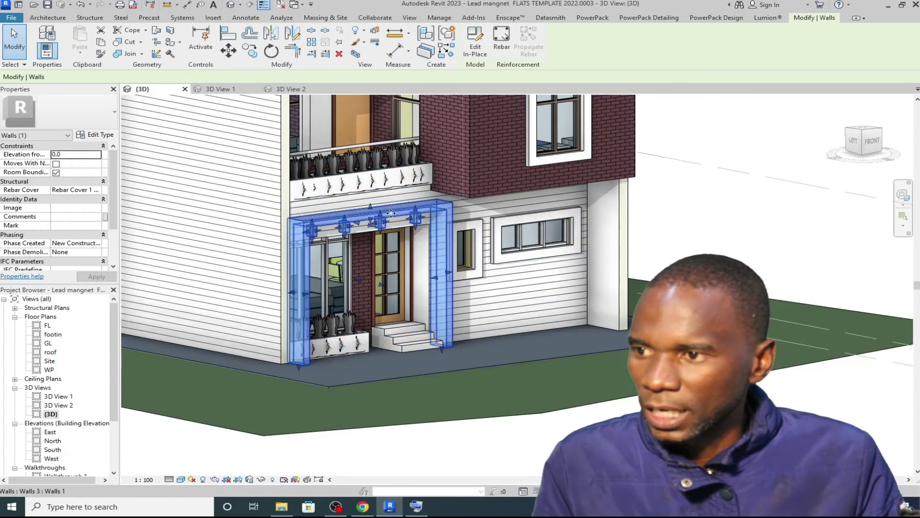
scroll(428, 344, "down", 5)
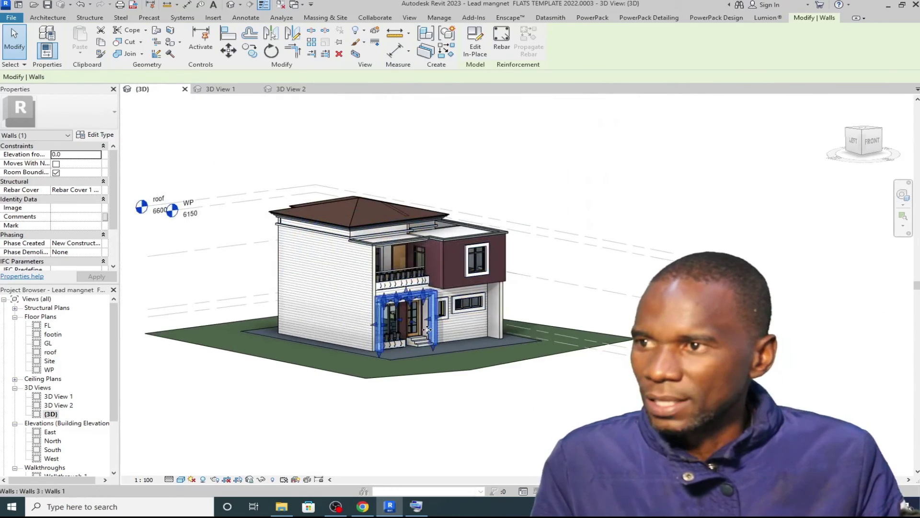
scroll(427, 329, "up", 1)
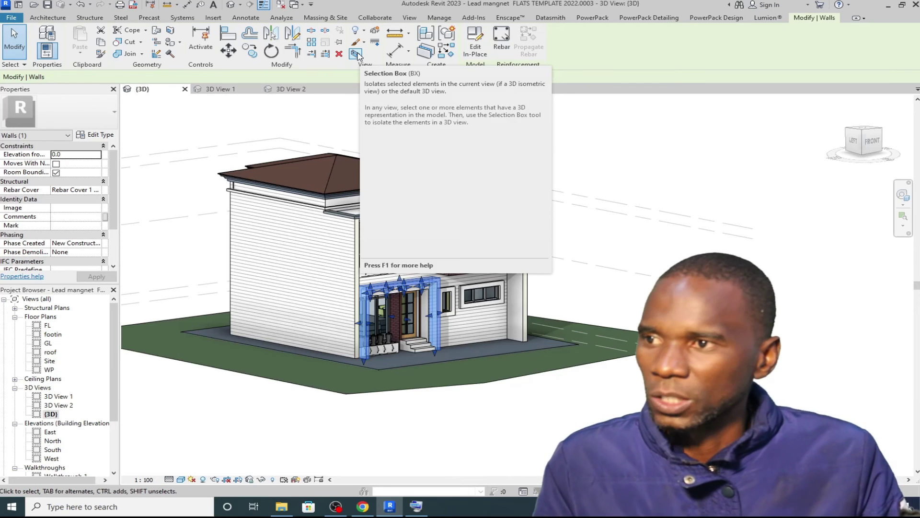
left_click(356, 54)
left_click(297, 250)
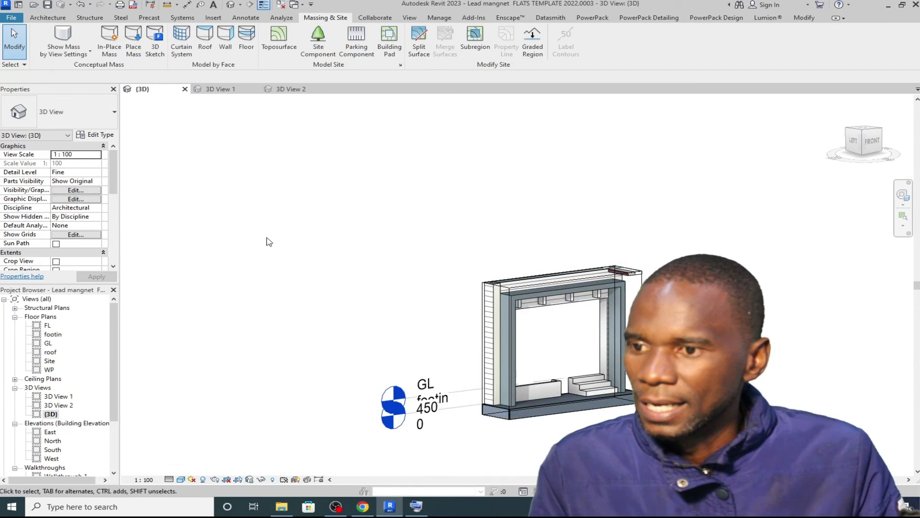
Step: Examine the isolated entrance frame and locate the Section Box setting among the {3D} view's properties
scroll(336, 269, "down", 1)
scroll(431, 292, "up", 2)
scroll(432, 300, "down", 2)
scroll(371, 231, "up", 1)
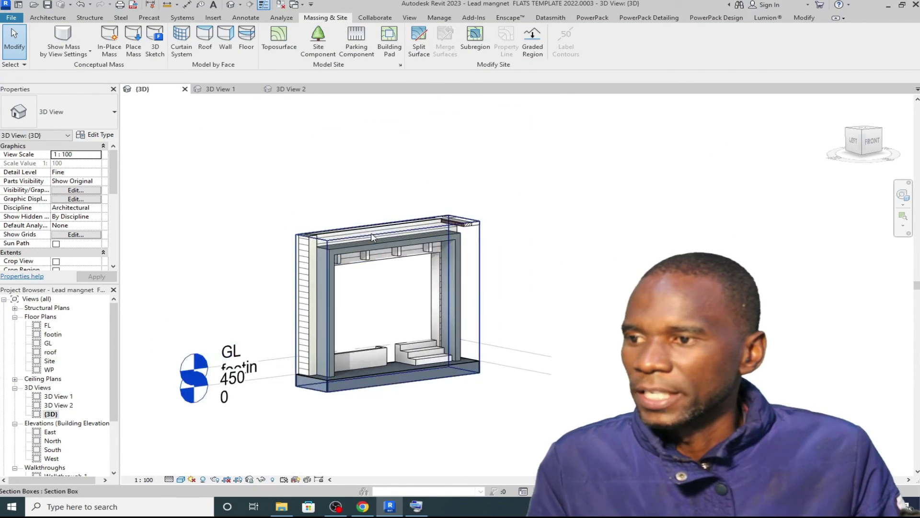
scroll(371, 232, "up", 1)
scroll(371, 232, "down", 1)
scroll(84, 234, "down", 4)
scroll(84, 234, "down", 2)
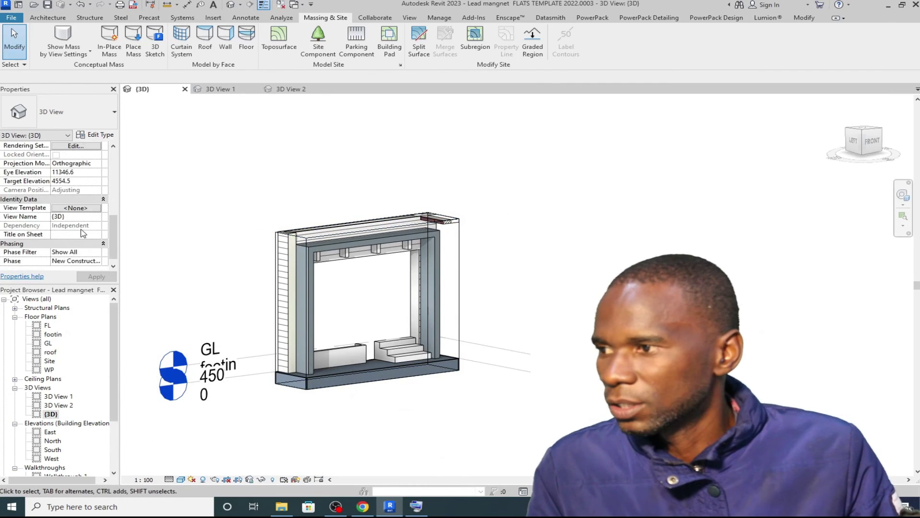
scroll(82, 232, "up", 2)
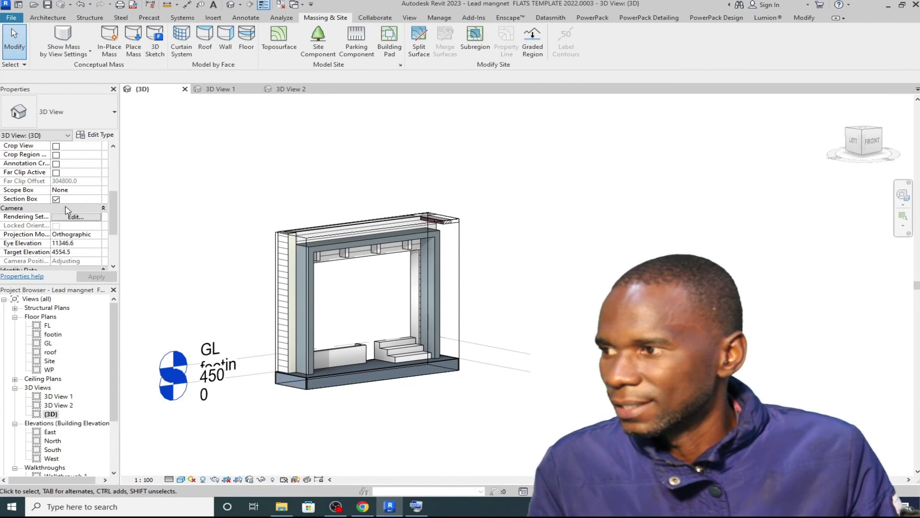
Step: Extend the section box deeper into the house and raise its top face above the upper-floor balcony, and clear the selection
left_click(460, 259)
scroll(432, 268, "down", 2)
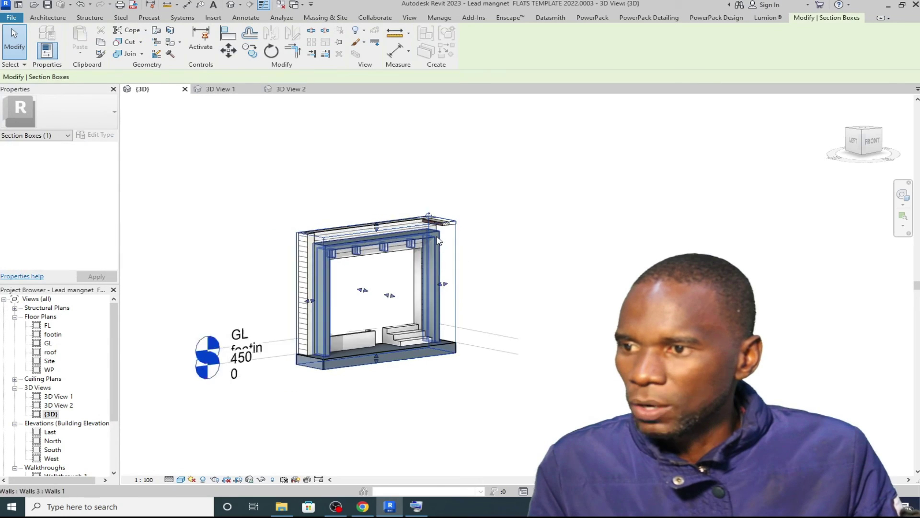
left_click_drag(386, 274, 373, 165)
left_click(575, 222)
scroll(396, 239, "up", 3)
scroll(396, 238, "down", 5)
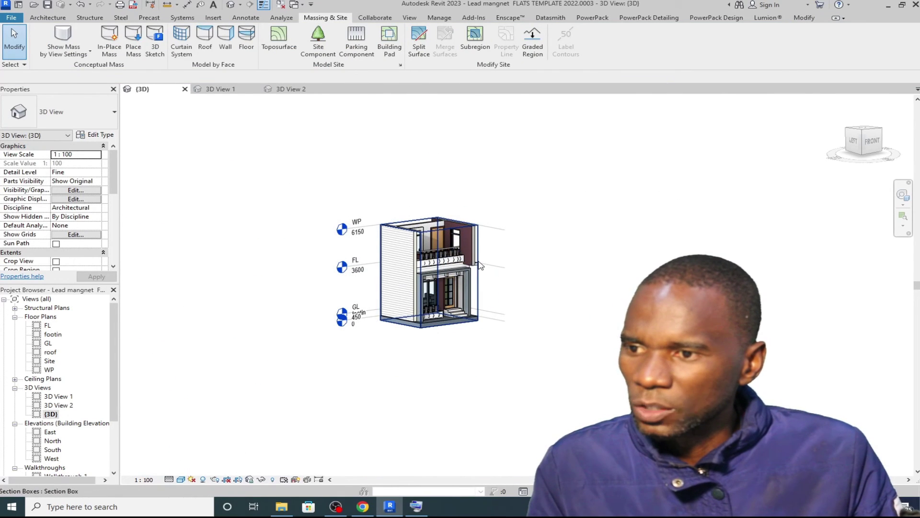
Step: Lower the section box's top face to cut through the ground floor, clear the selection, and fit the model in the view
left_click(480, 265)
left_click_drag(435, 278, 435, 281)
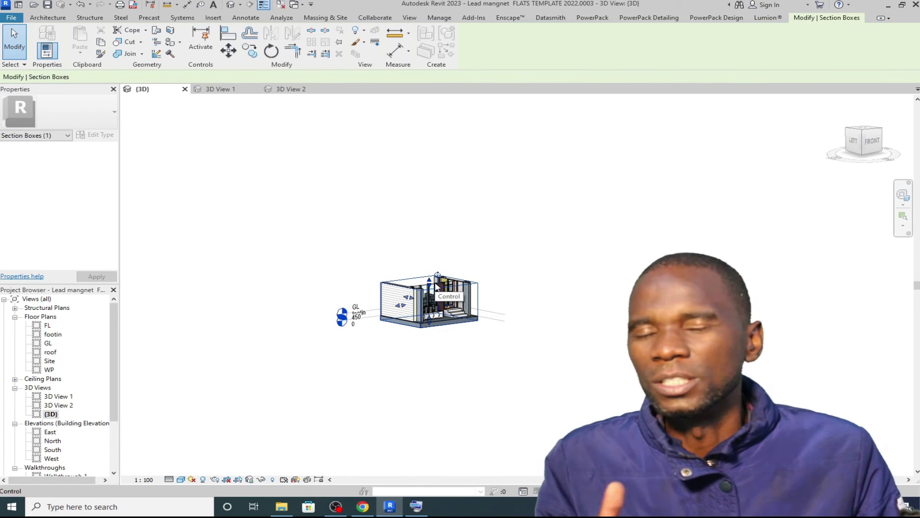
left_click(442, 235)
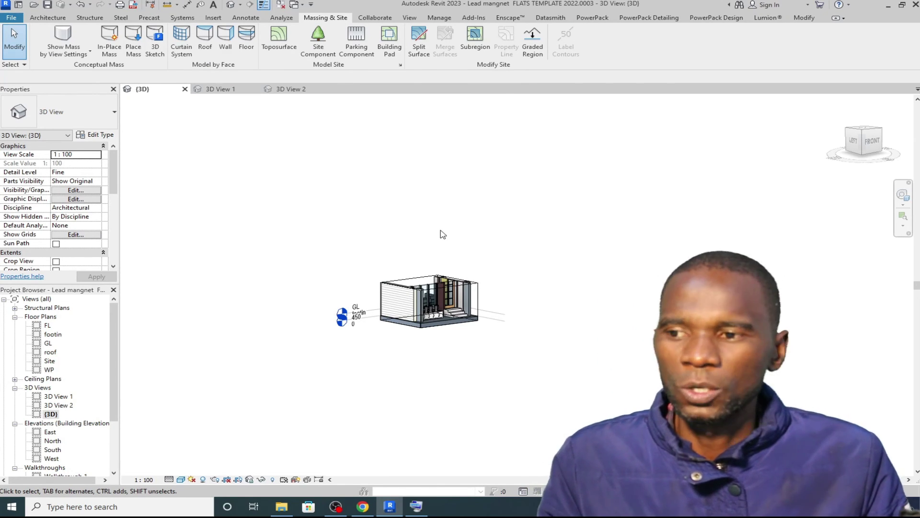
key("z")
key("f")
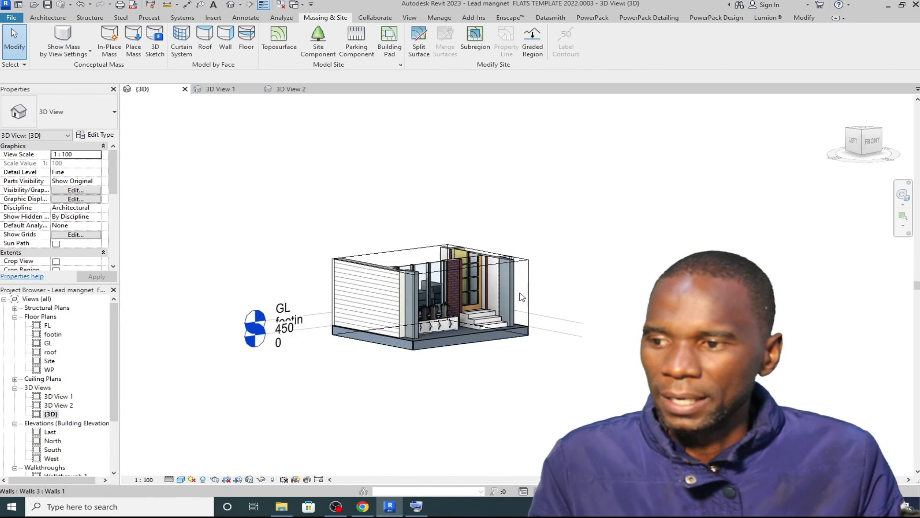
Step: Extend the section box's rear face farther toward the back of the house and raise its top face just above the ground-floor doors
left_click(472, 248)
scroll(472, 247, "down", 2)
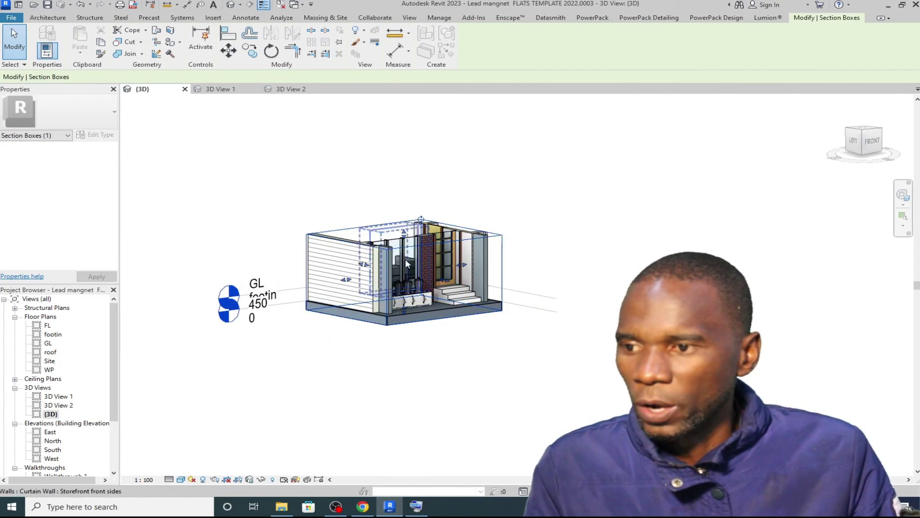
left_click_drag(317, 233, 253, 225)
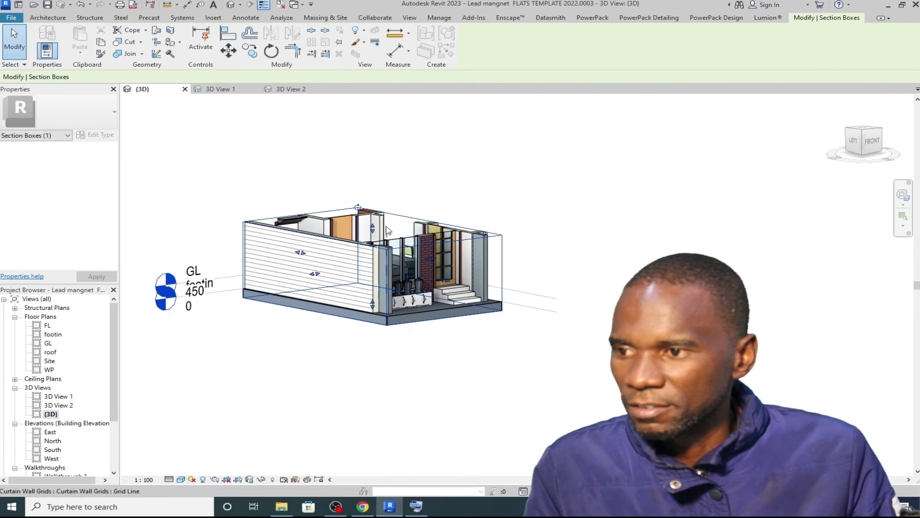
mouse_move(374, 228)
left_mouse_down()
mouse_move(374, 190)
mouse_move(374, 218)
left_mouse_up()
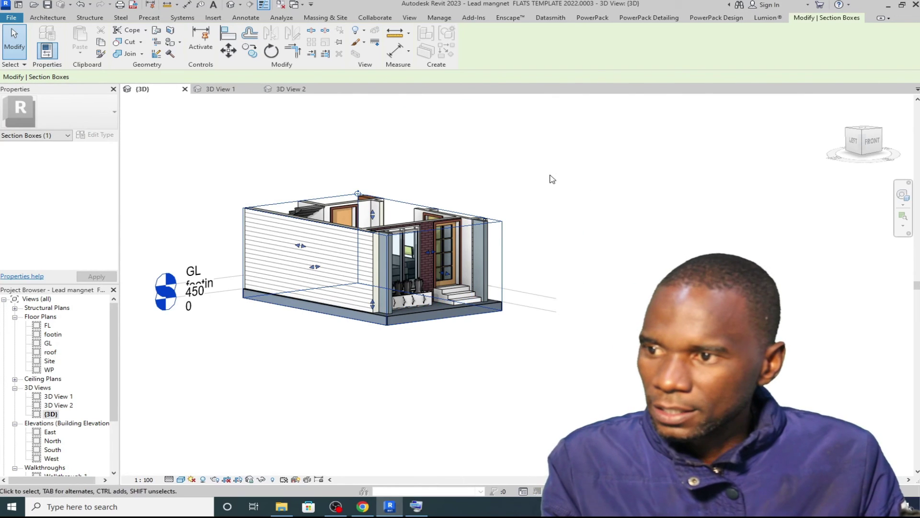
Step: Move the section box's left face inward through the living room, raise its top face to cut through the upper floor, and deselect it
left_click_drag(315, 267, 362, 263)
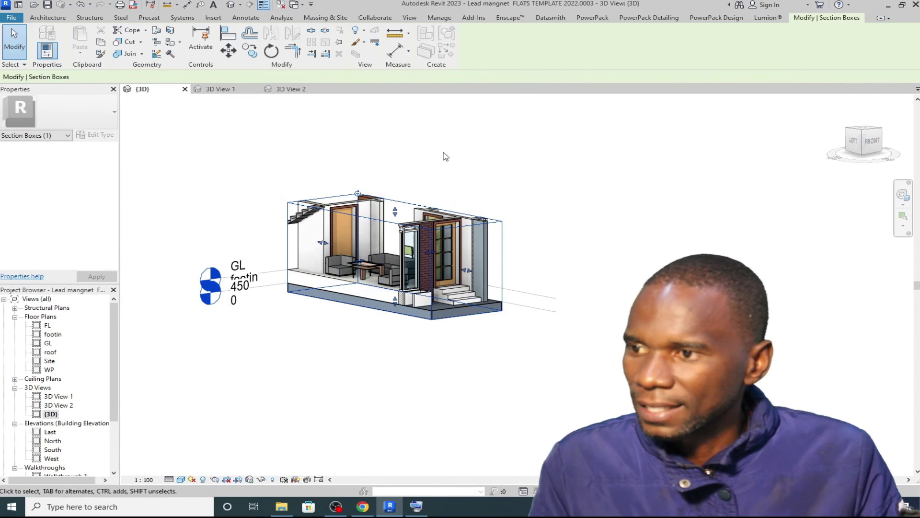
left_click_drag(395, 214, 395, 144)
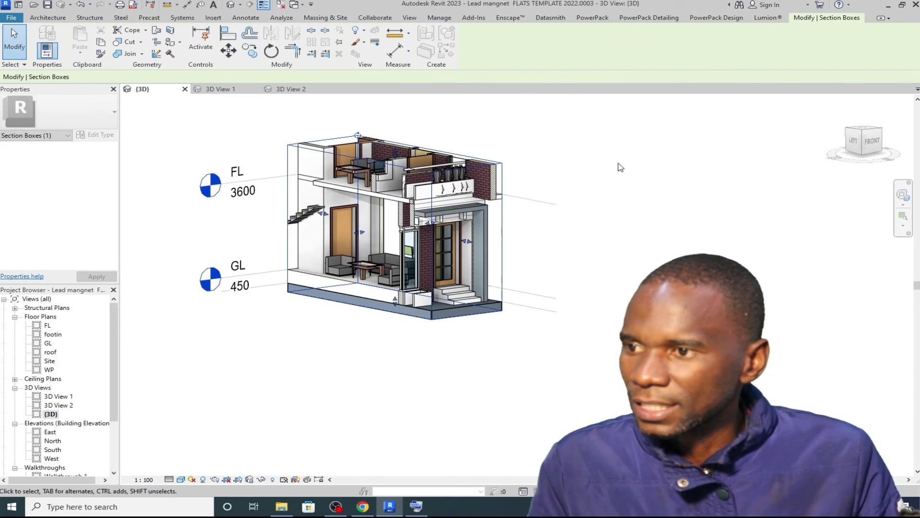
left_click(642, 172)
scroll(435, 182, "up", 2)
scroll(460, 197, "down", 1)
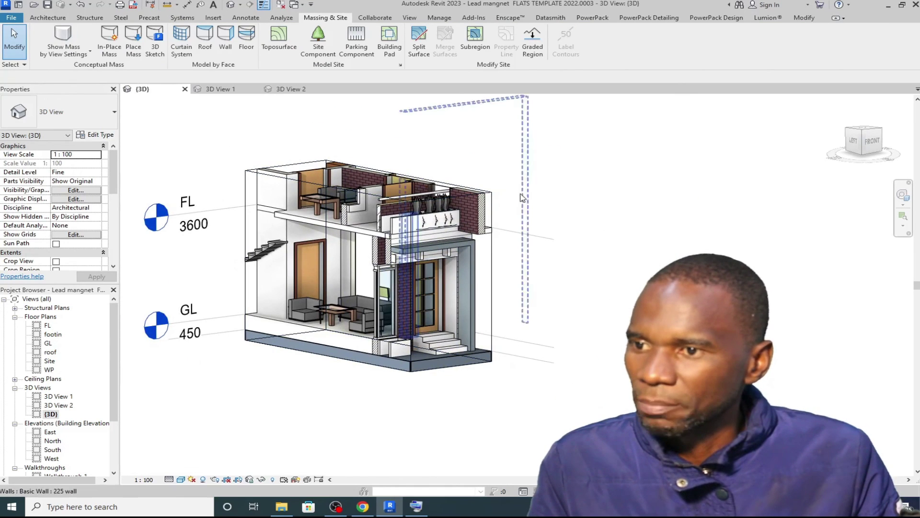
Step: Reselect the section box to show its controls, deselect it, and examine the sectioned rooms on both floors up close
left_click(493, 212)
scroll(538, 216, "down", 2)
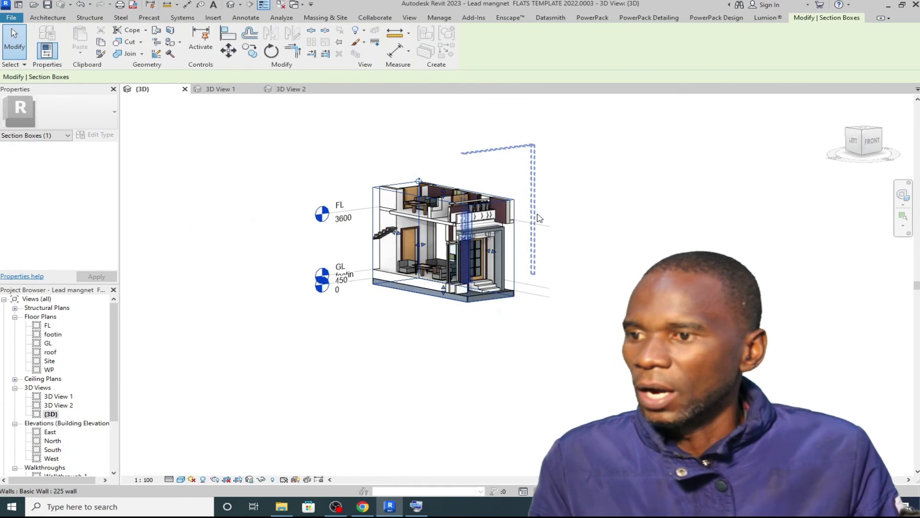
scroll(622, 167, "up", 1)
left_click(583, 173)
scroll(579, 164, "up", 3)
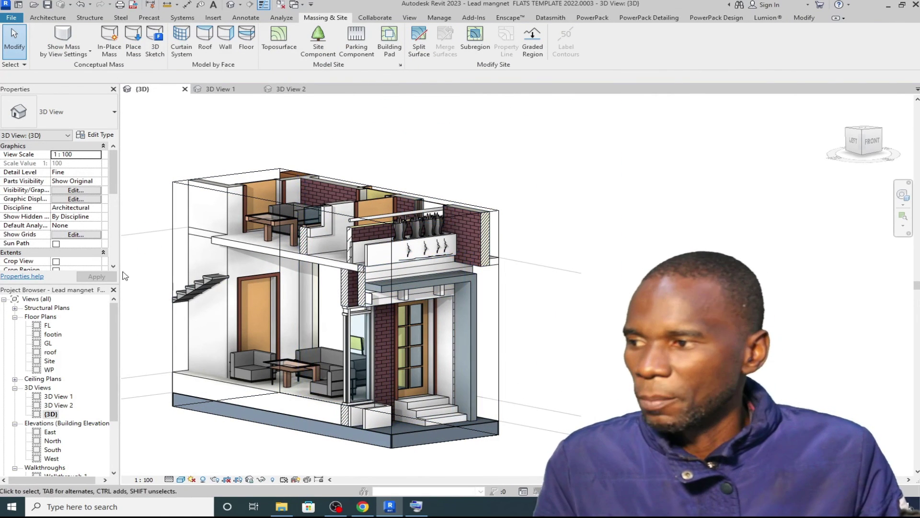
Step: Turn off the Section Box in the {3D} view's properties and look over the complete house
scroll(66, 244, "down", 5)
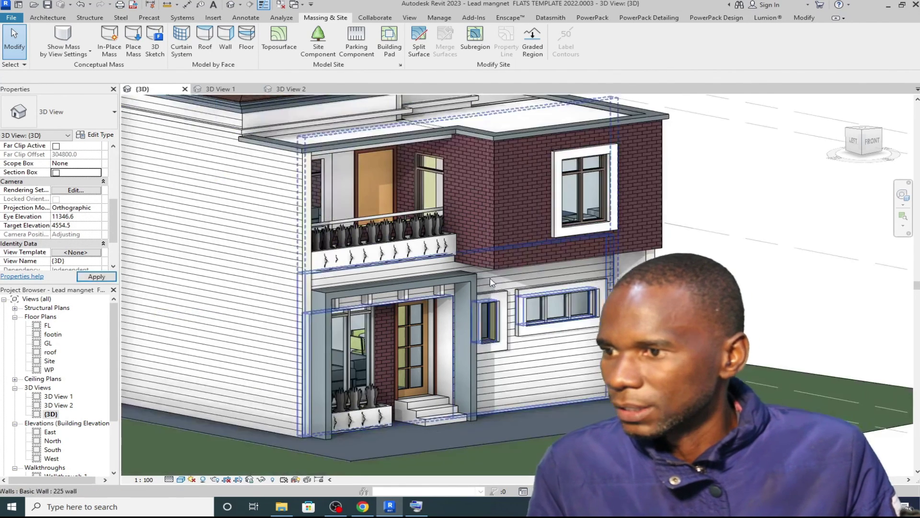
scroll(439, 246, "down", 5)
scroll(438, 246, "up", 6)
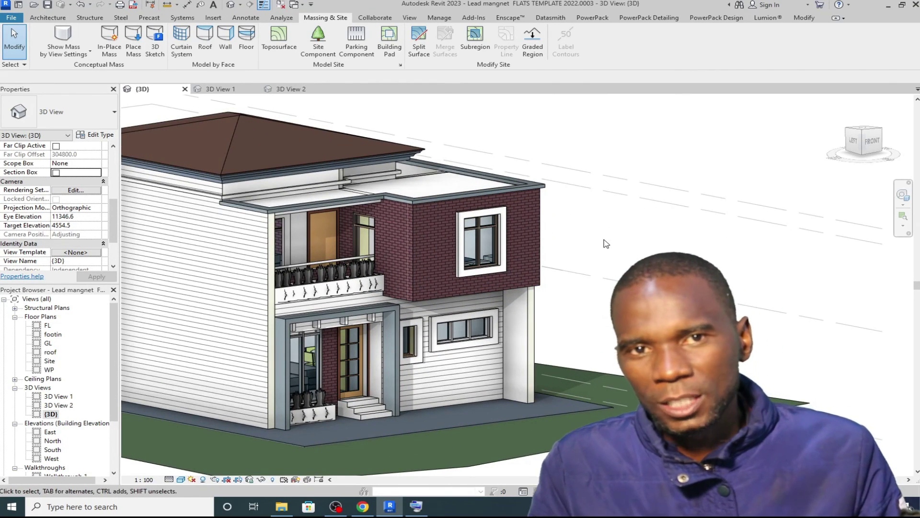
scroll(464, 261, "down", 2)
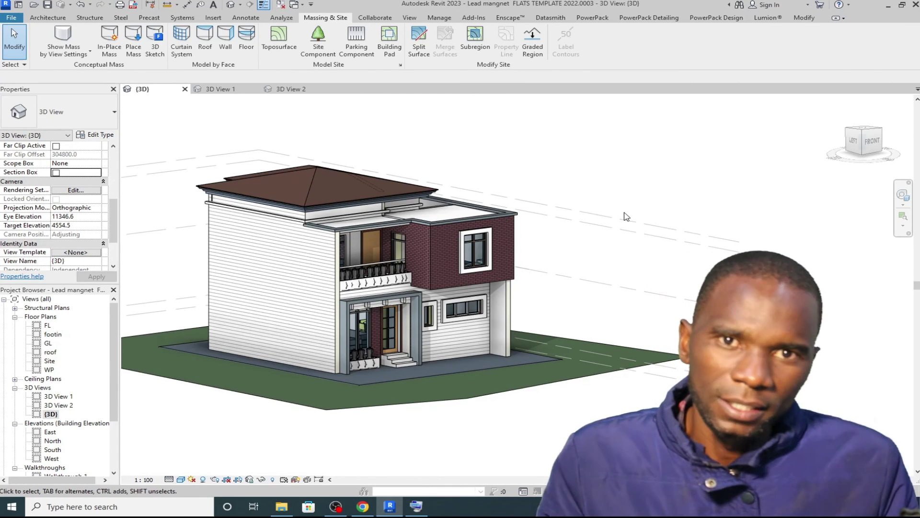
scroll(421, 252, "up", 2)
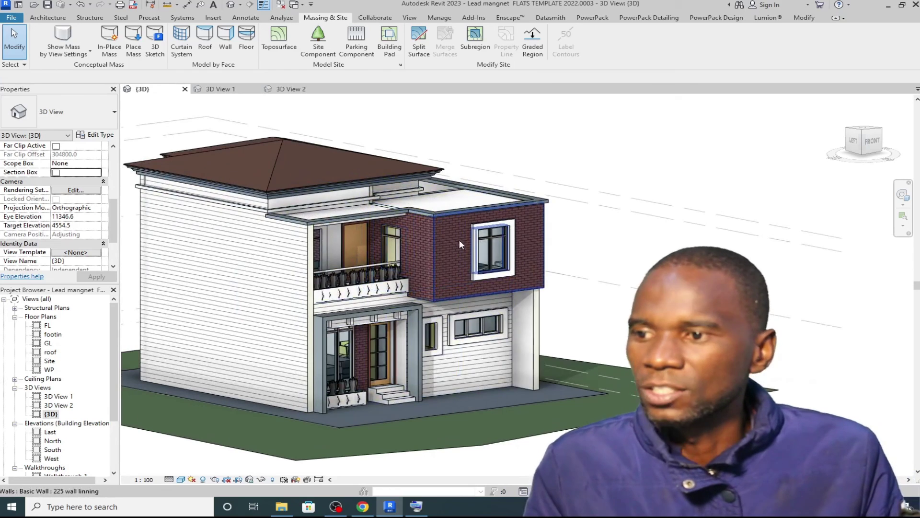
scroll(459, 239, "down", 2)
scroll(549, 210, "up", 2)
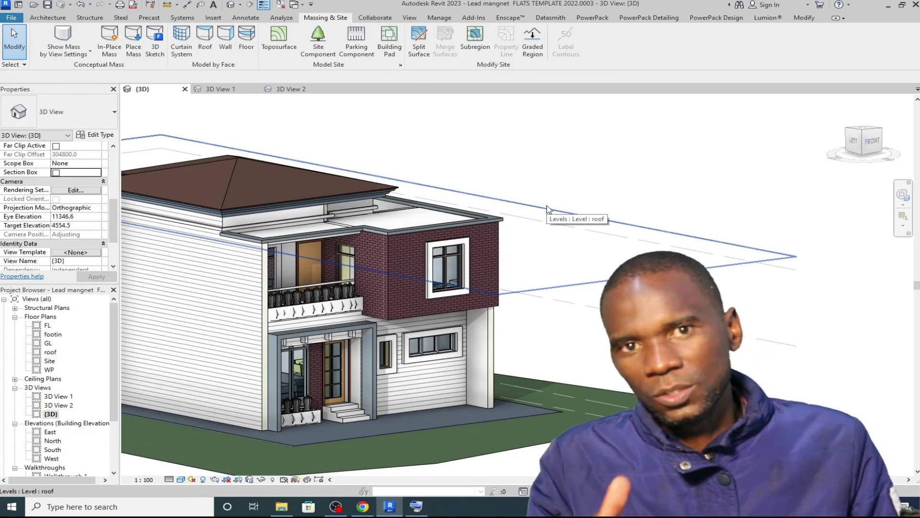